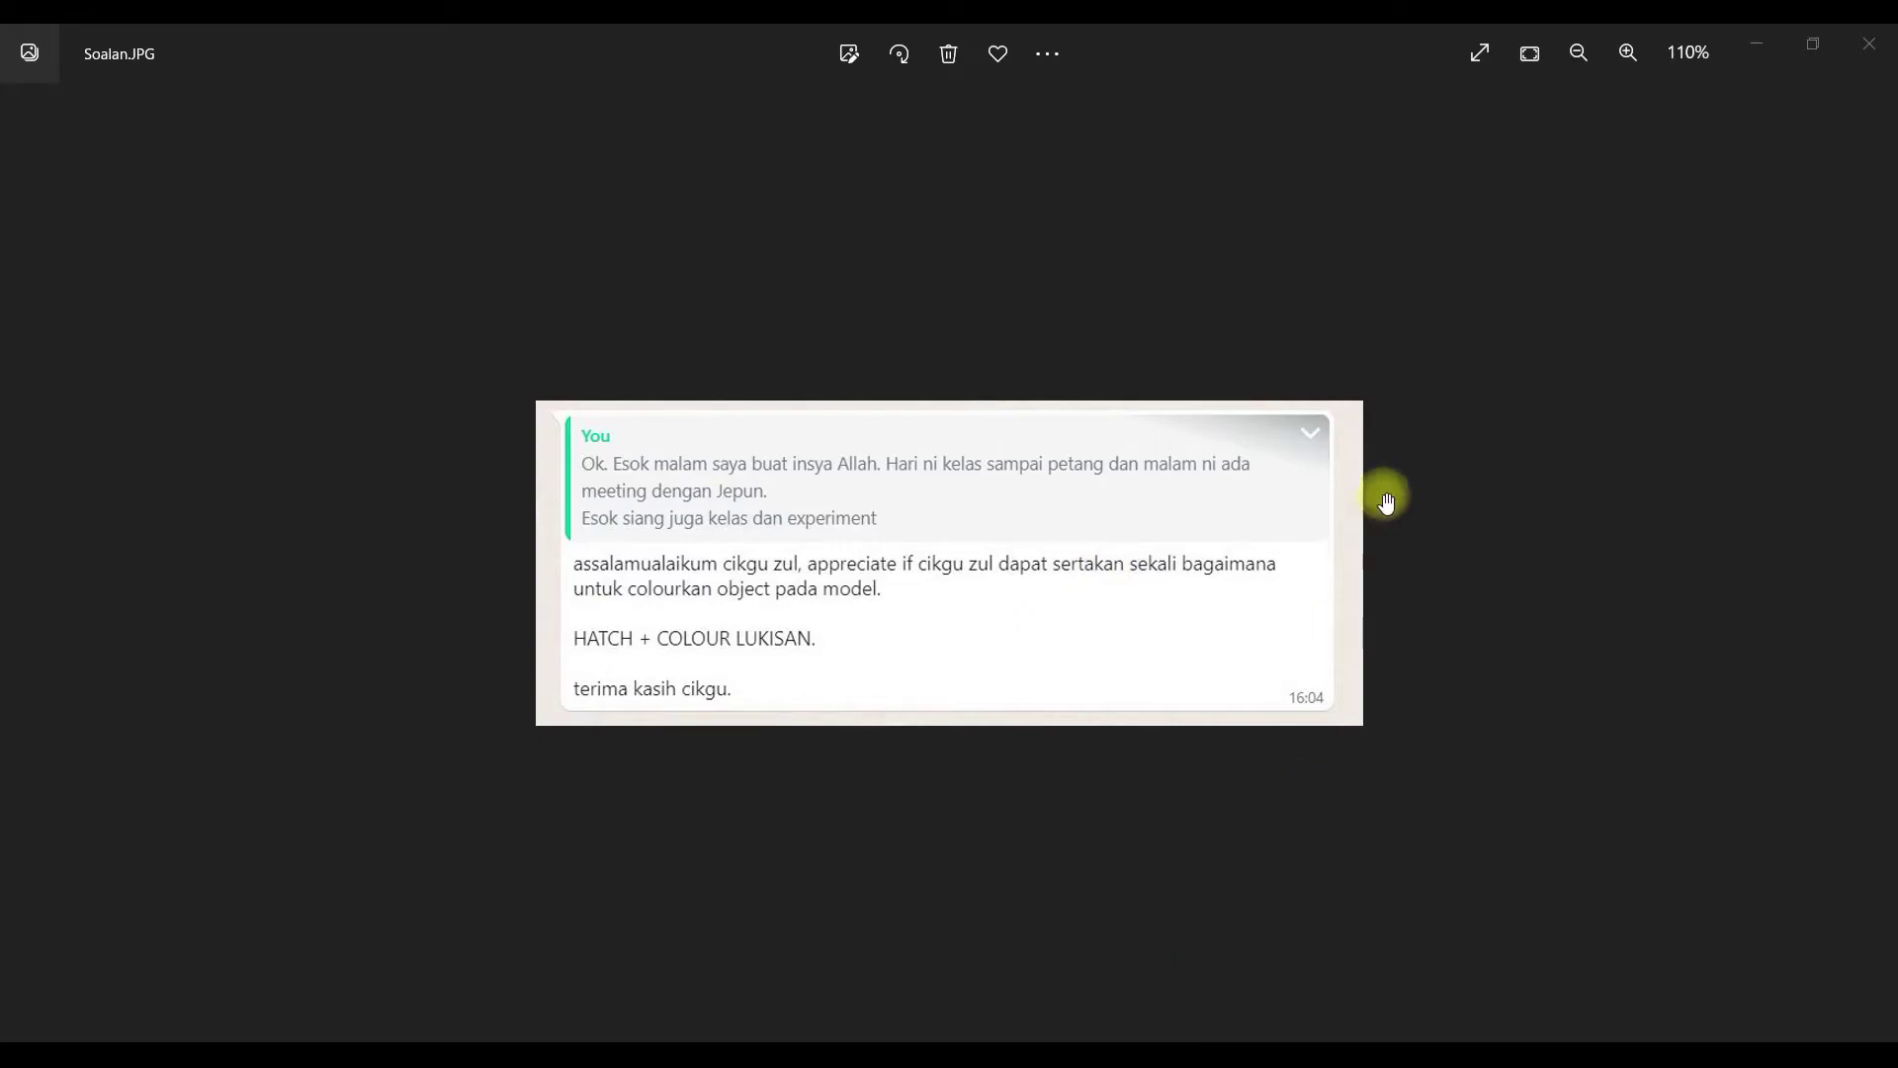
Step: Return to the AutoCAD drawing after reviewing Soalan.JPG in Photos
left_click(910, 923)
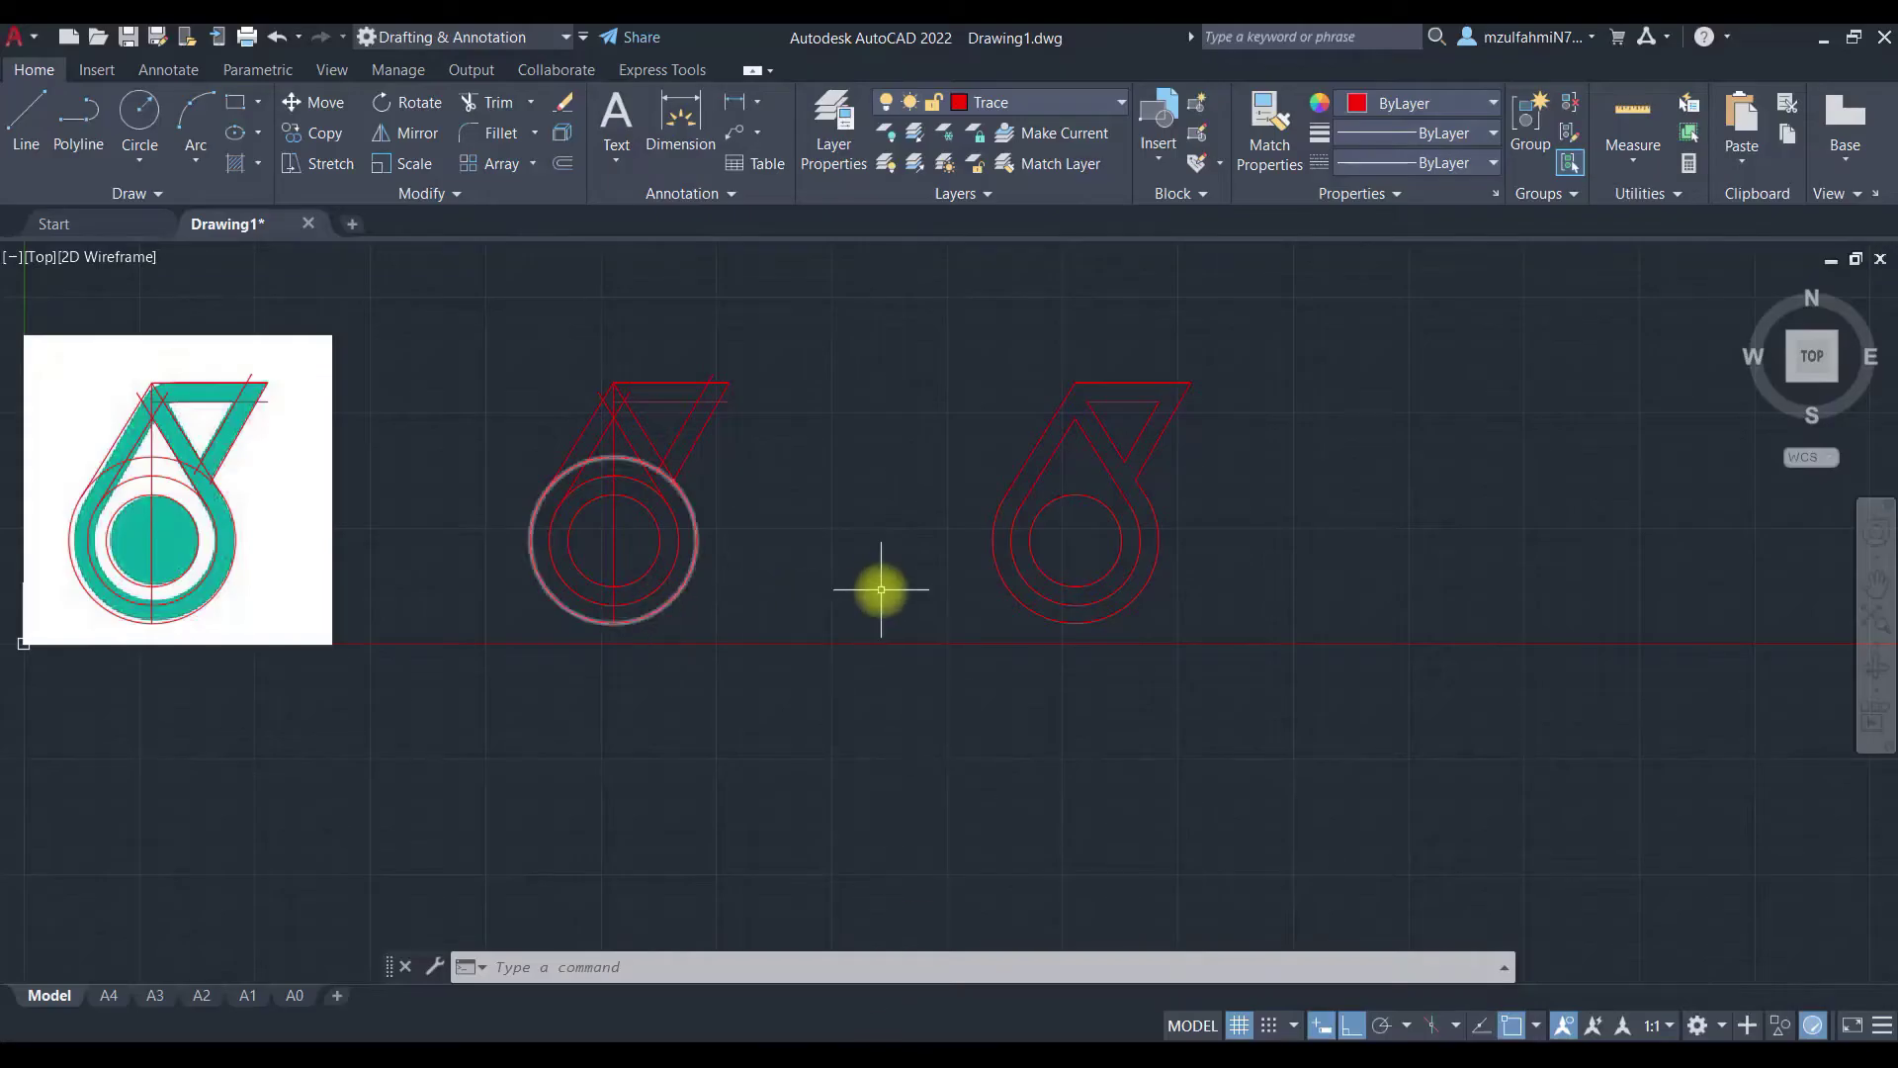
middle_click_drag(823, 591, 657, 551)
scroll(657, 551, "up", 4)
middle_click_drag(835, 558, 836, 611)
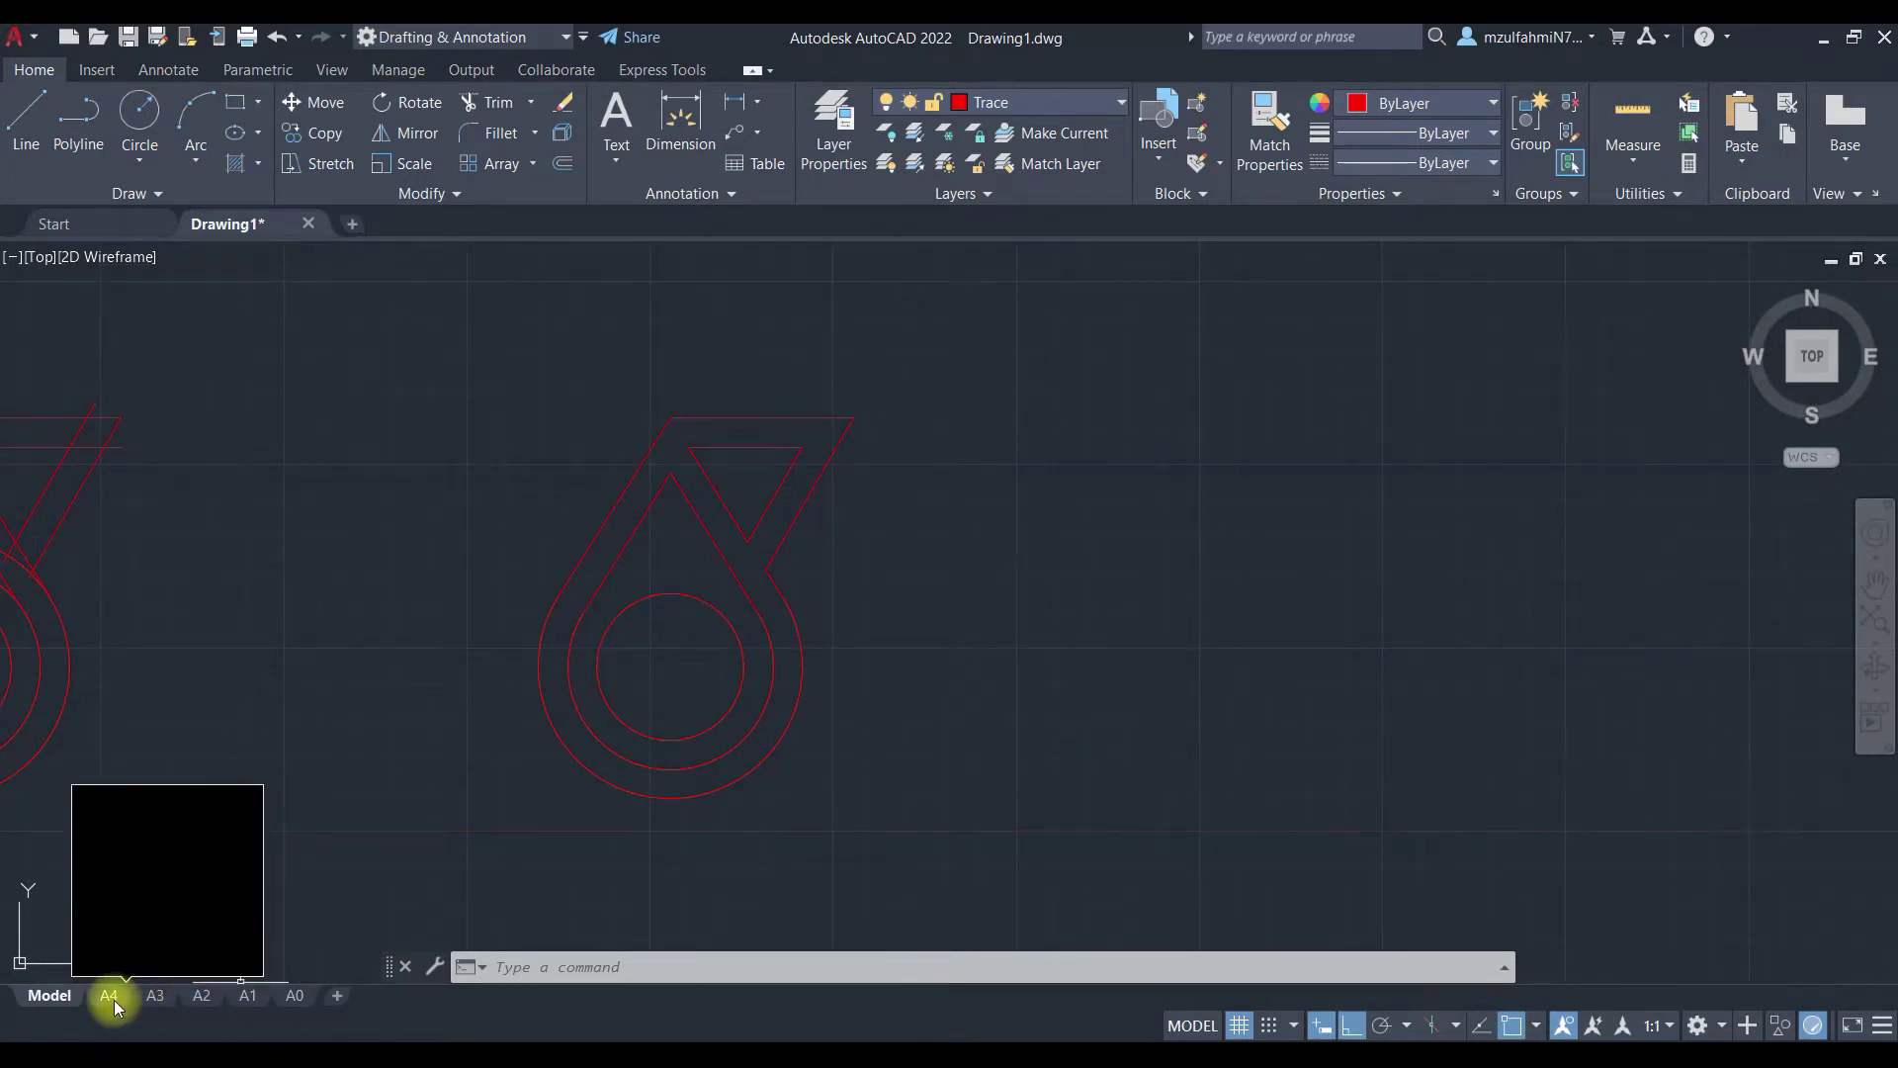
scroll(776, 713, "down", 5)
middle_click_drag(873, 678, 915, 554)
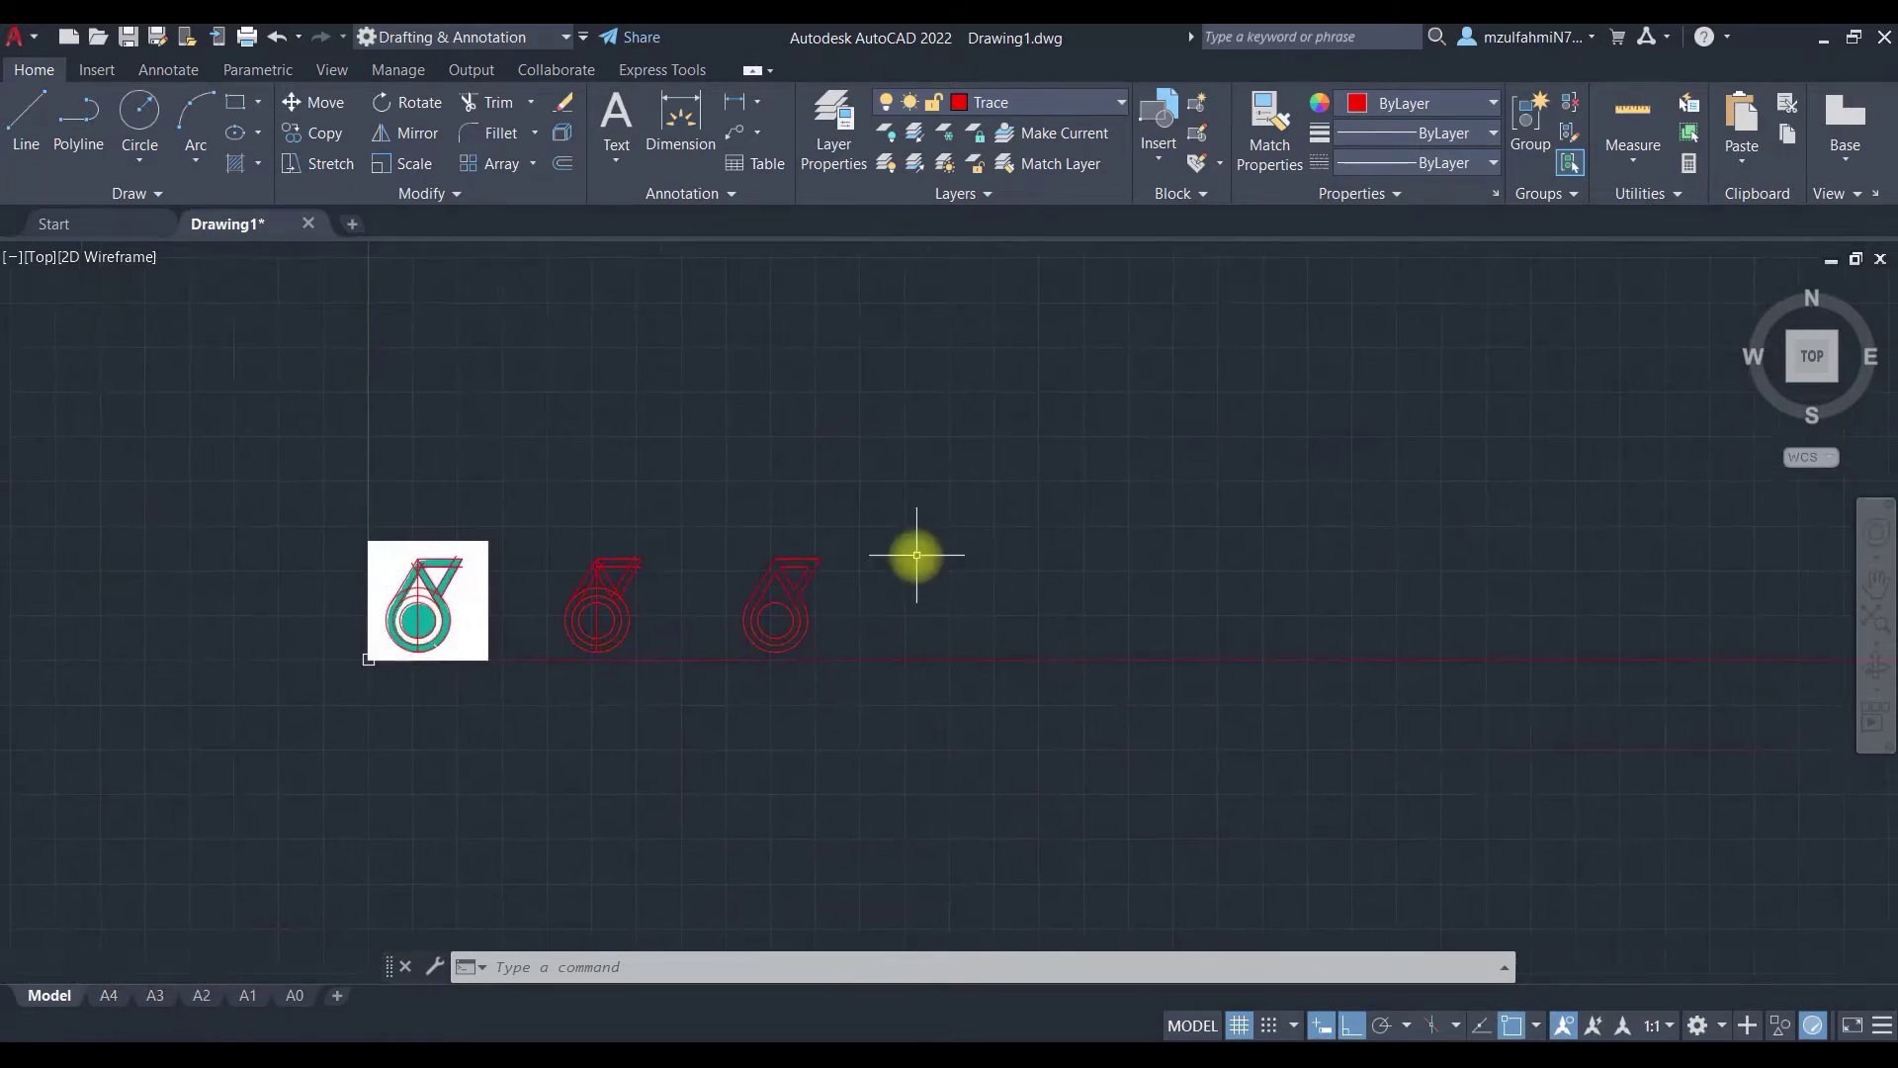
scroll(915, 555, "up", 2)
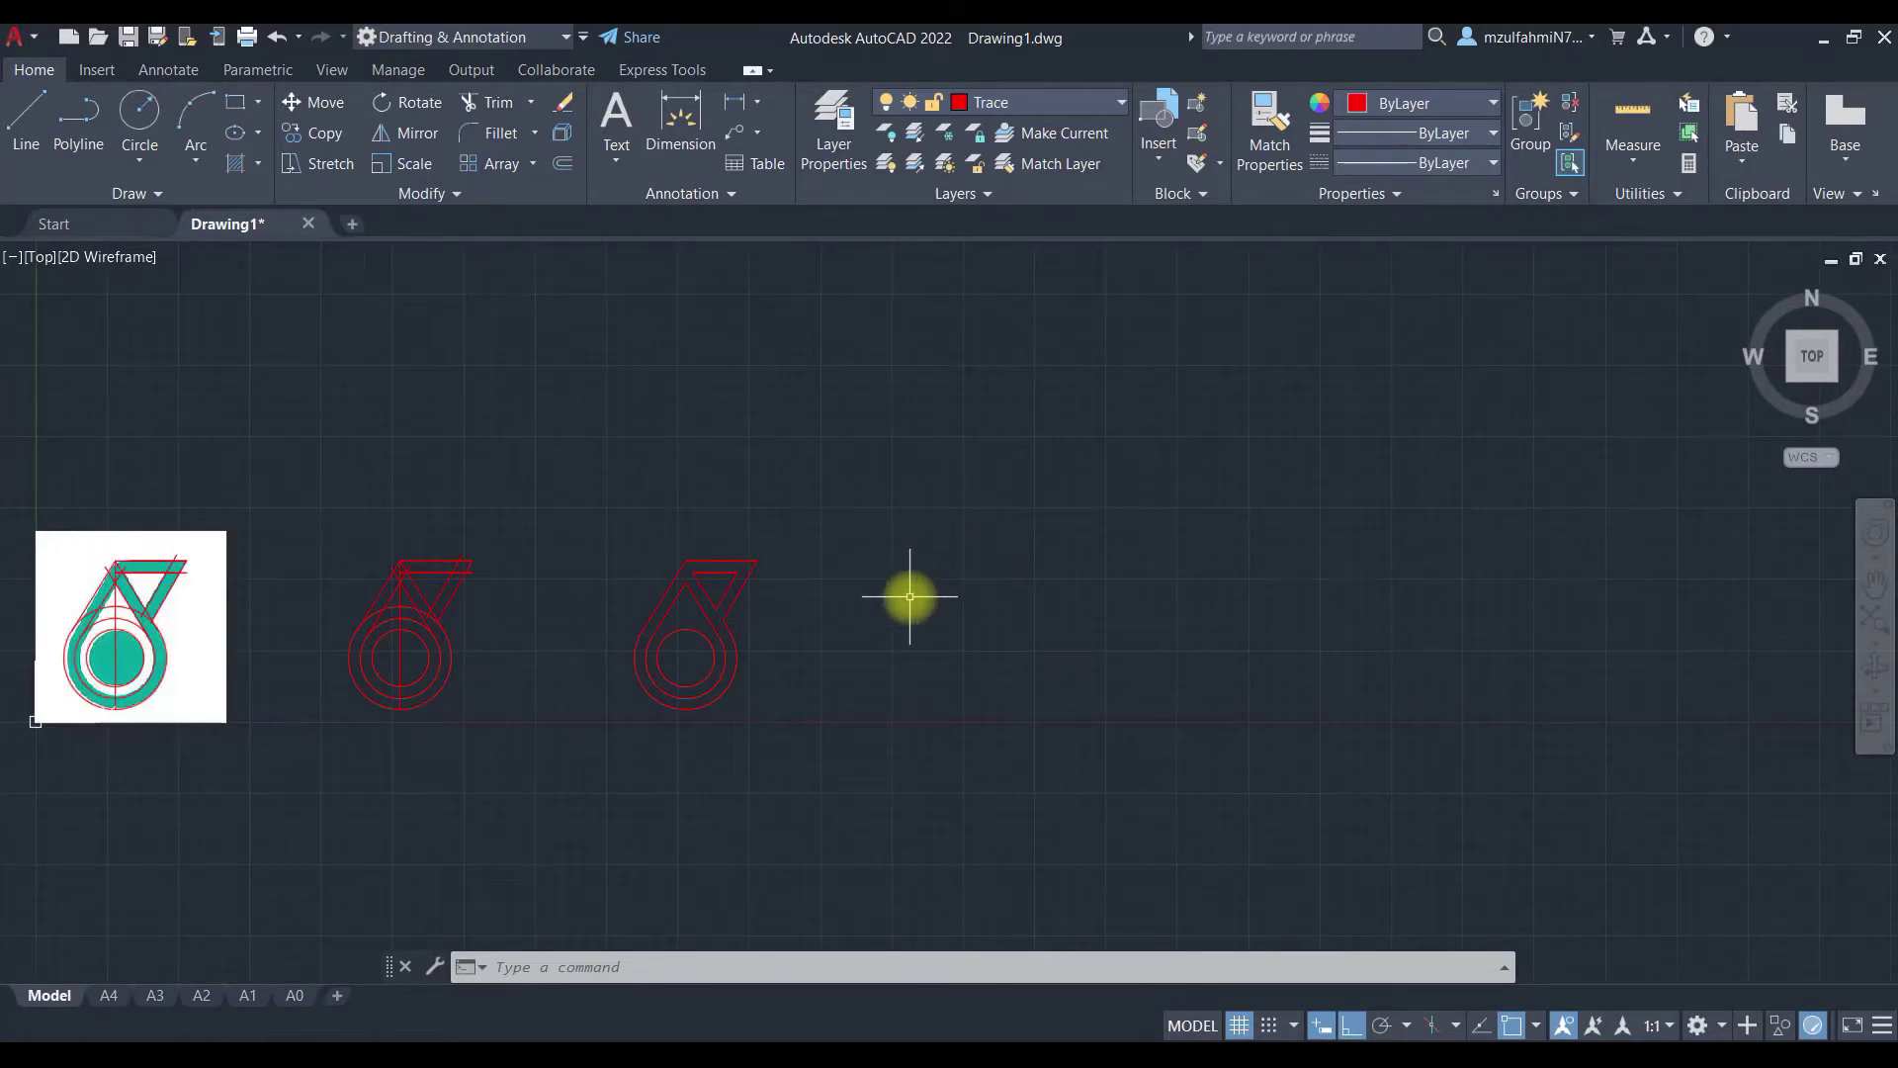
type("REC")
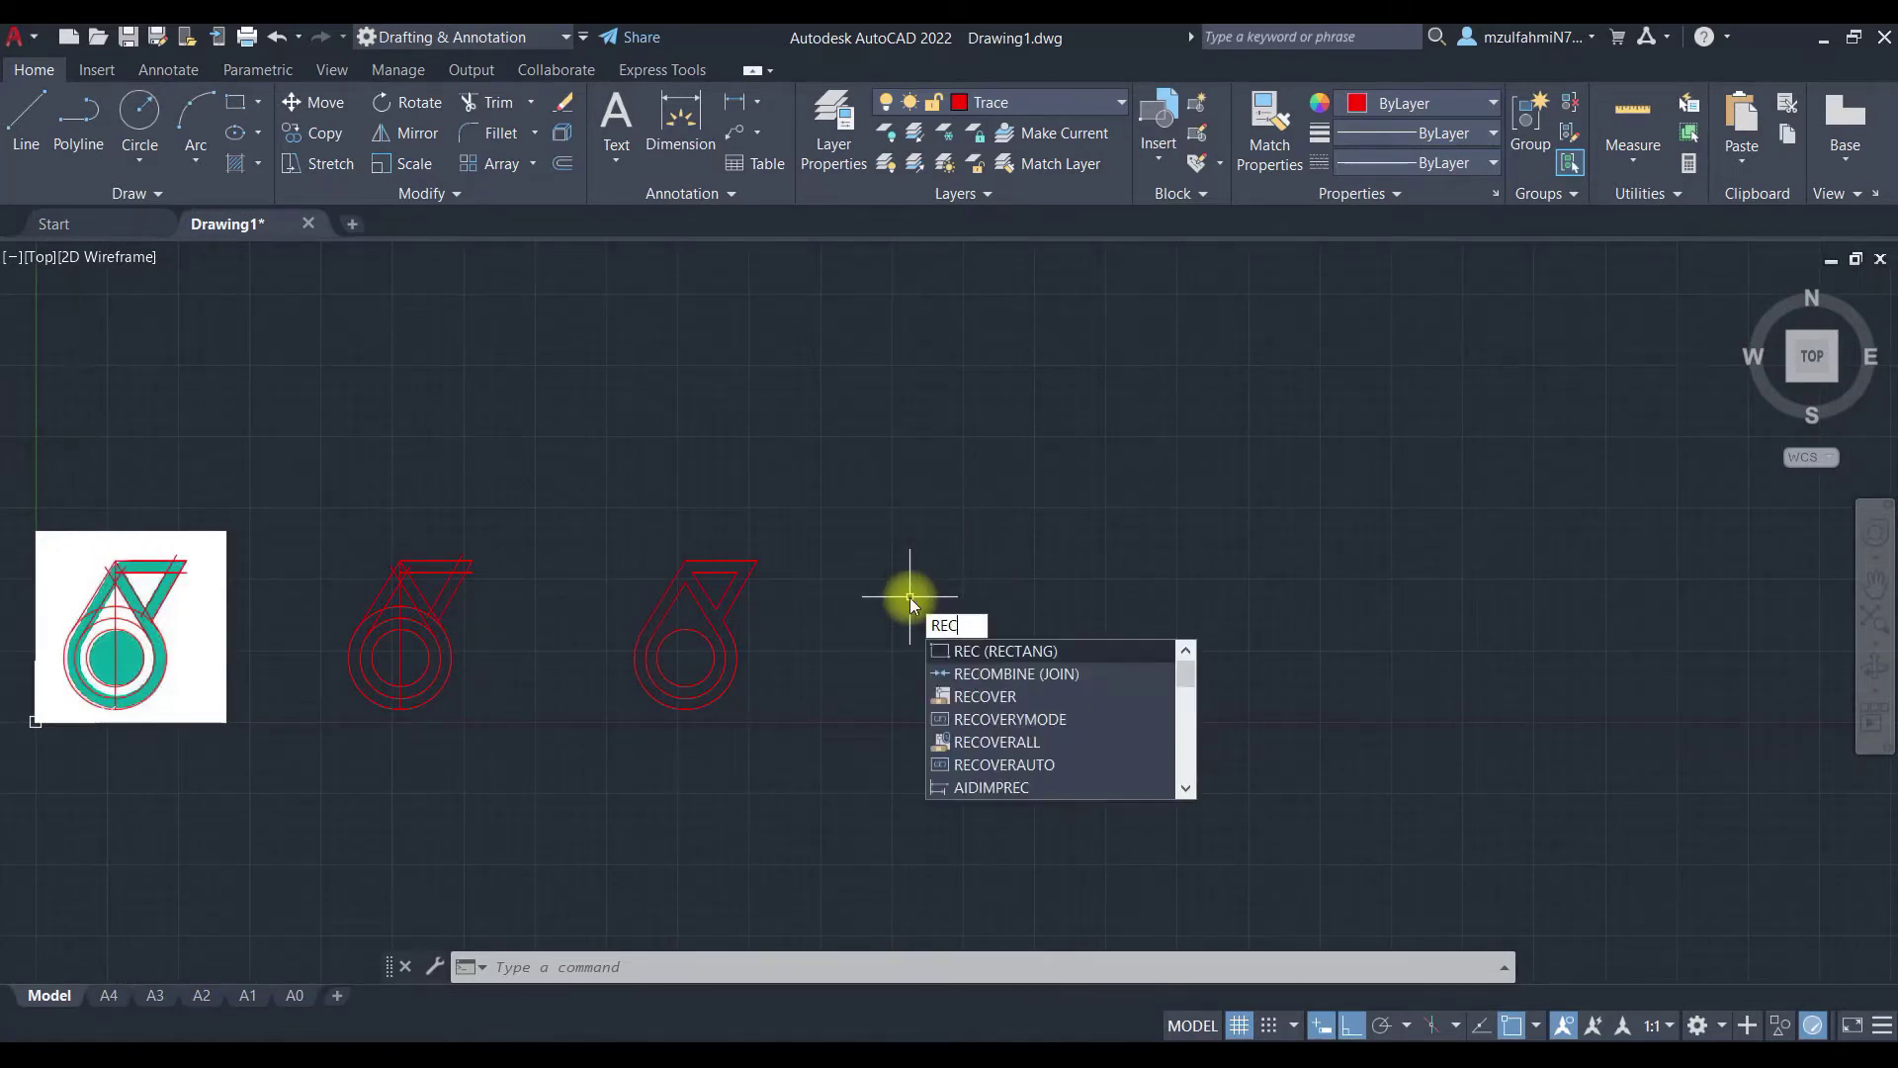
Step: Draw a 297 by 210 rectangle with its first corner at 150,0
key("Return")
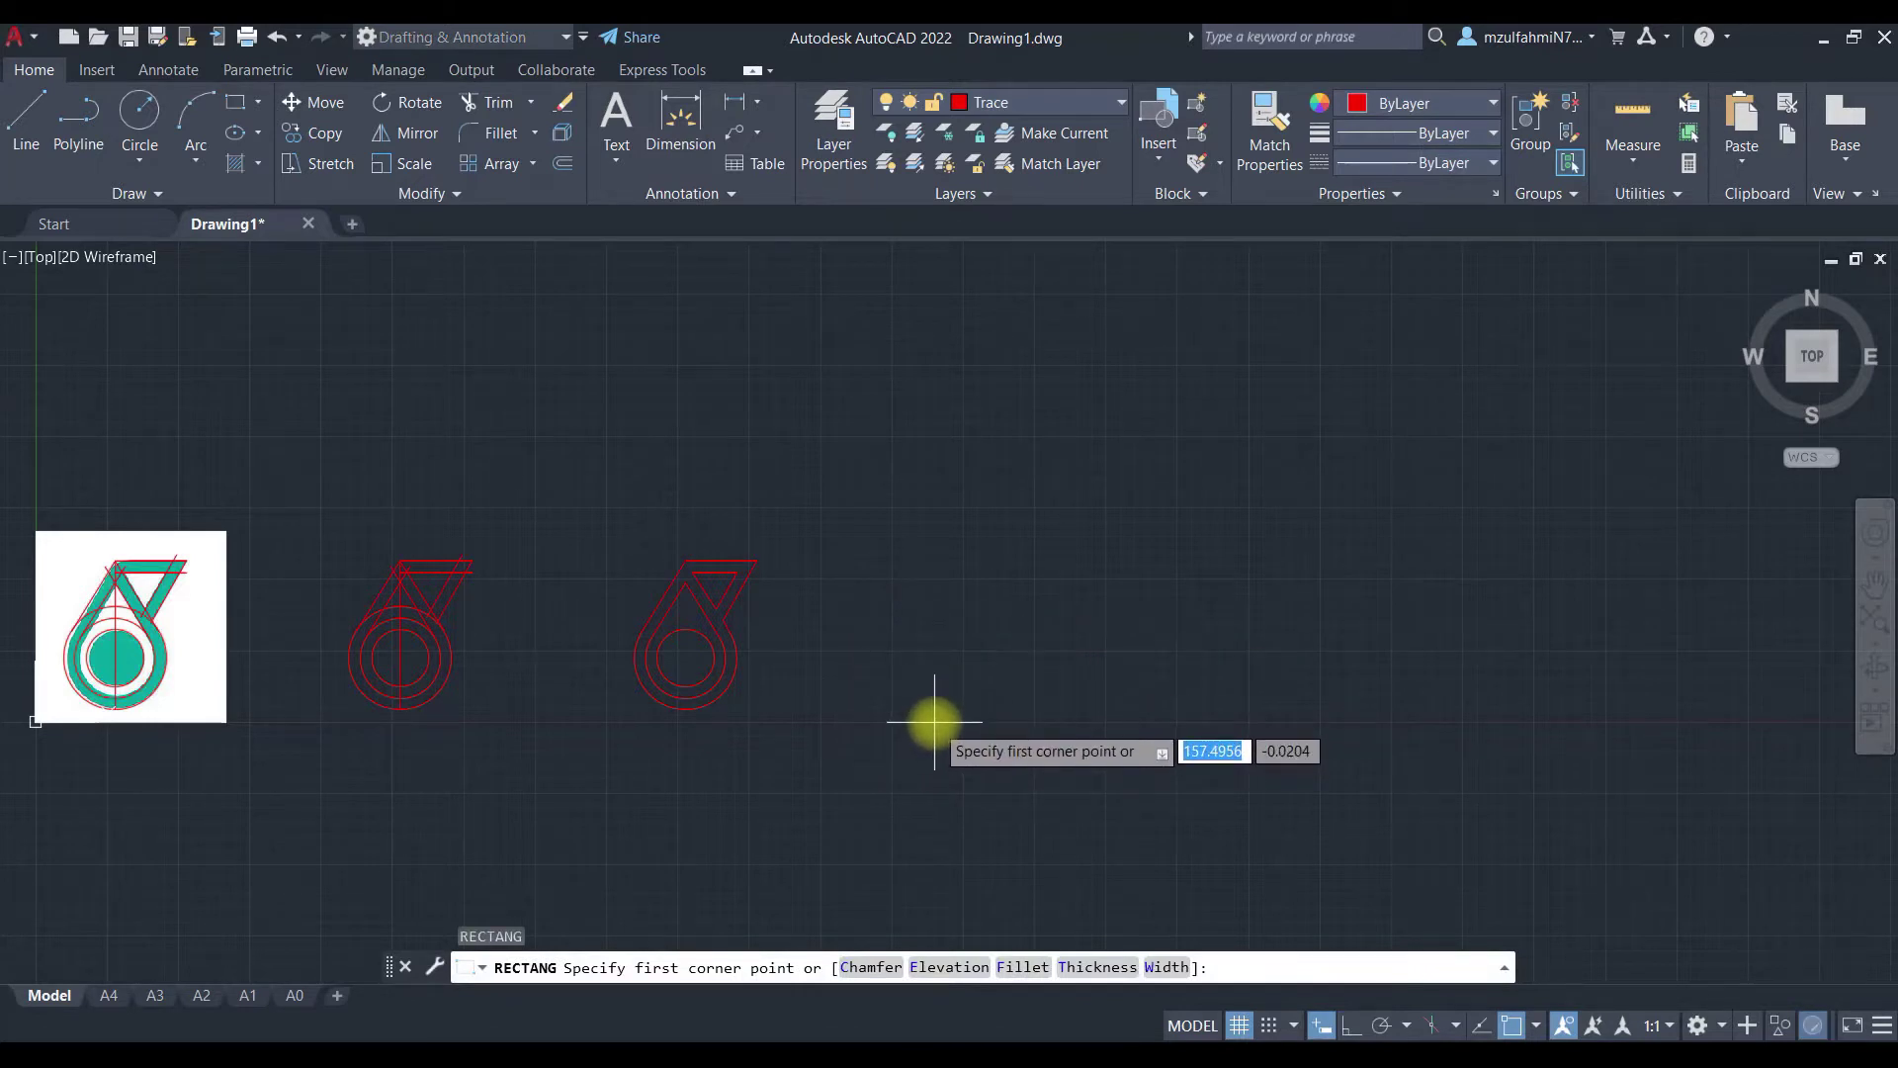
key("Tab")
type("0")
key("Return")
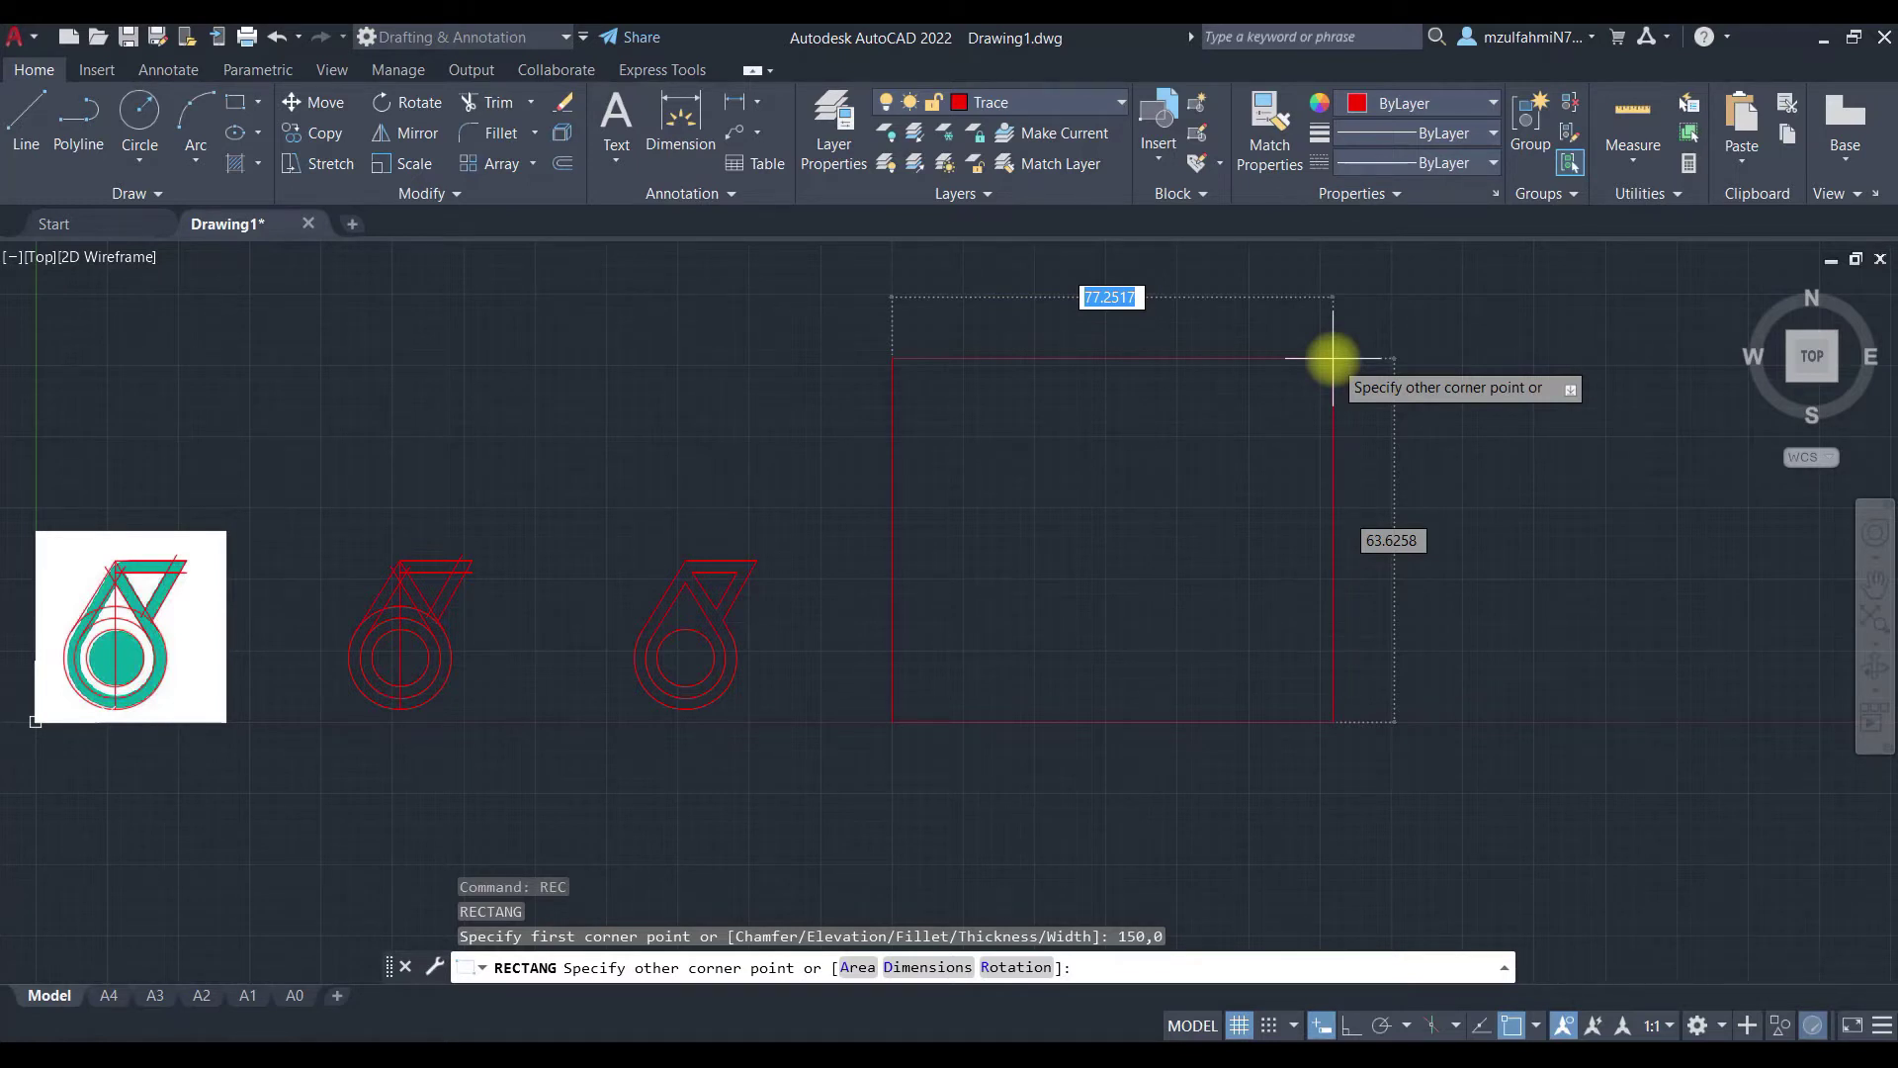
key("Tab")
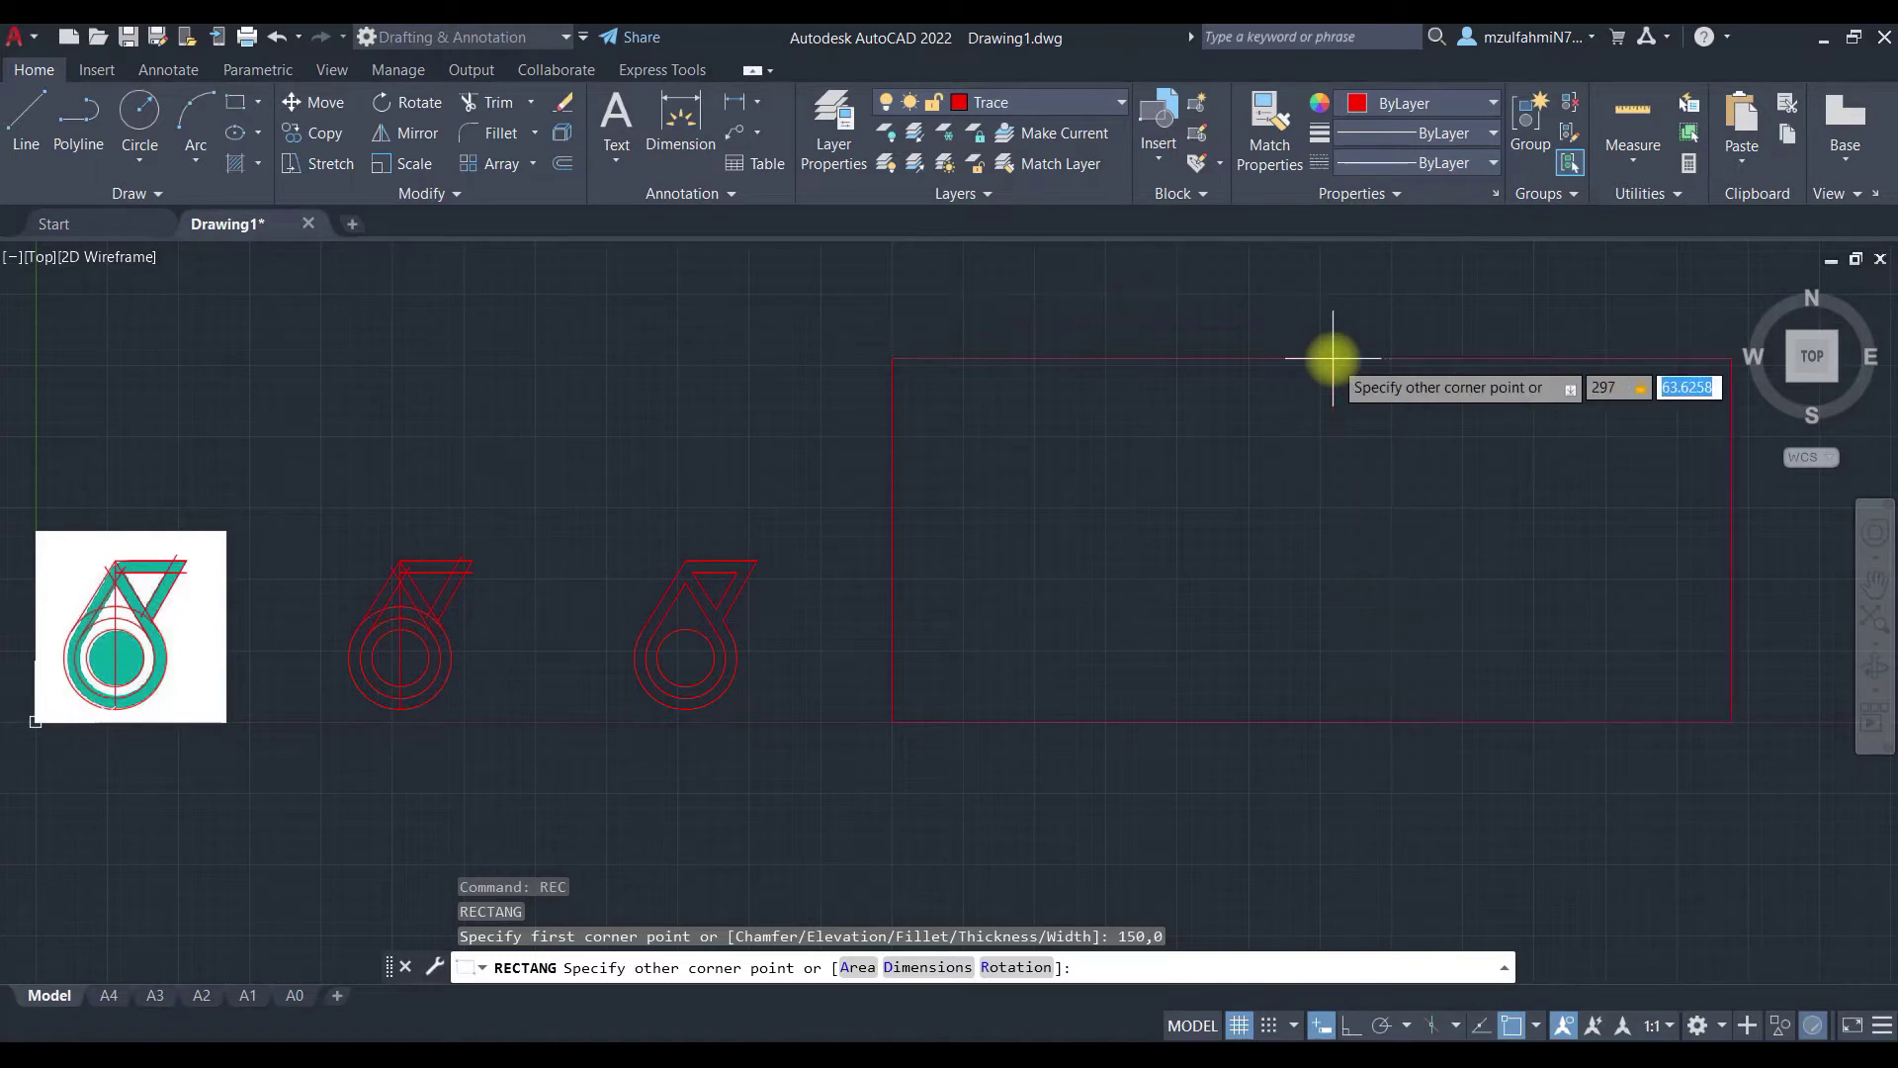
type("210")
key("Return")
scroll(1346, 436, "down", 5)
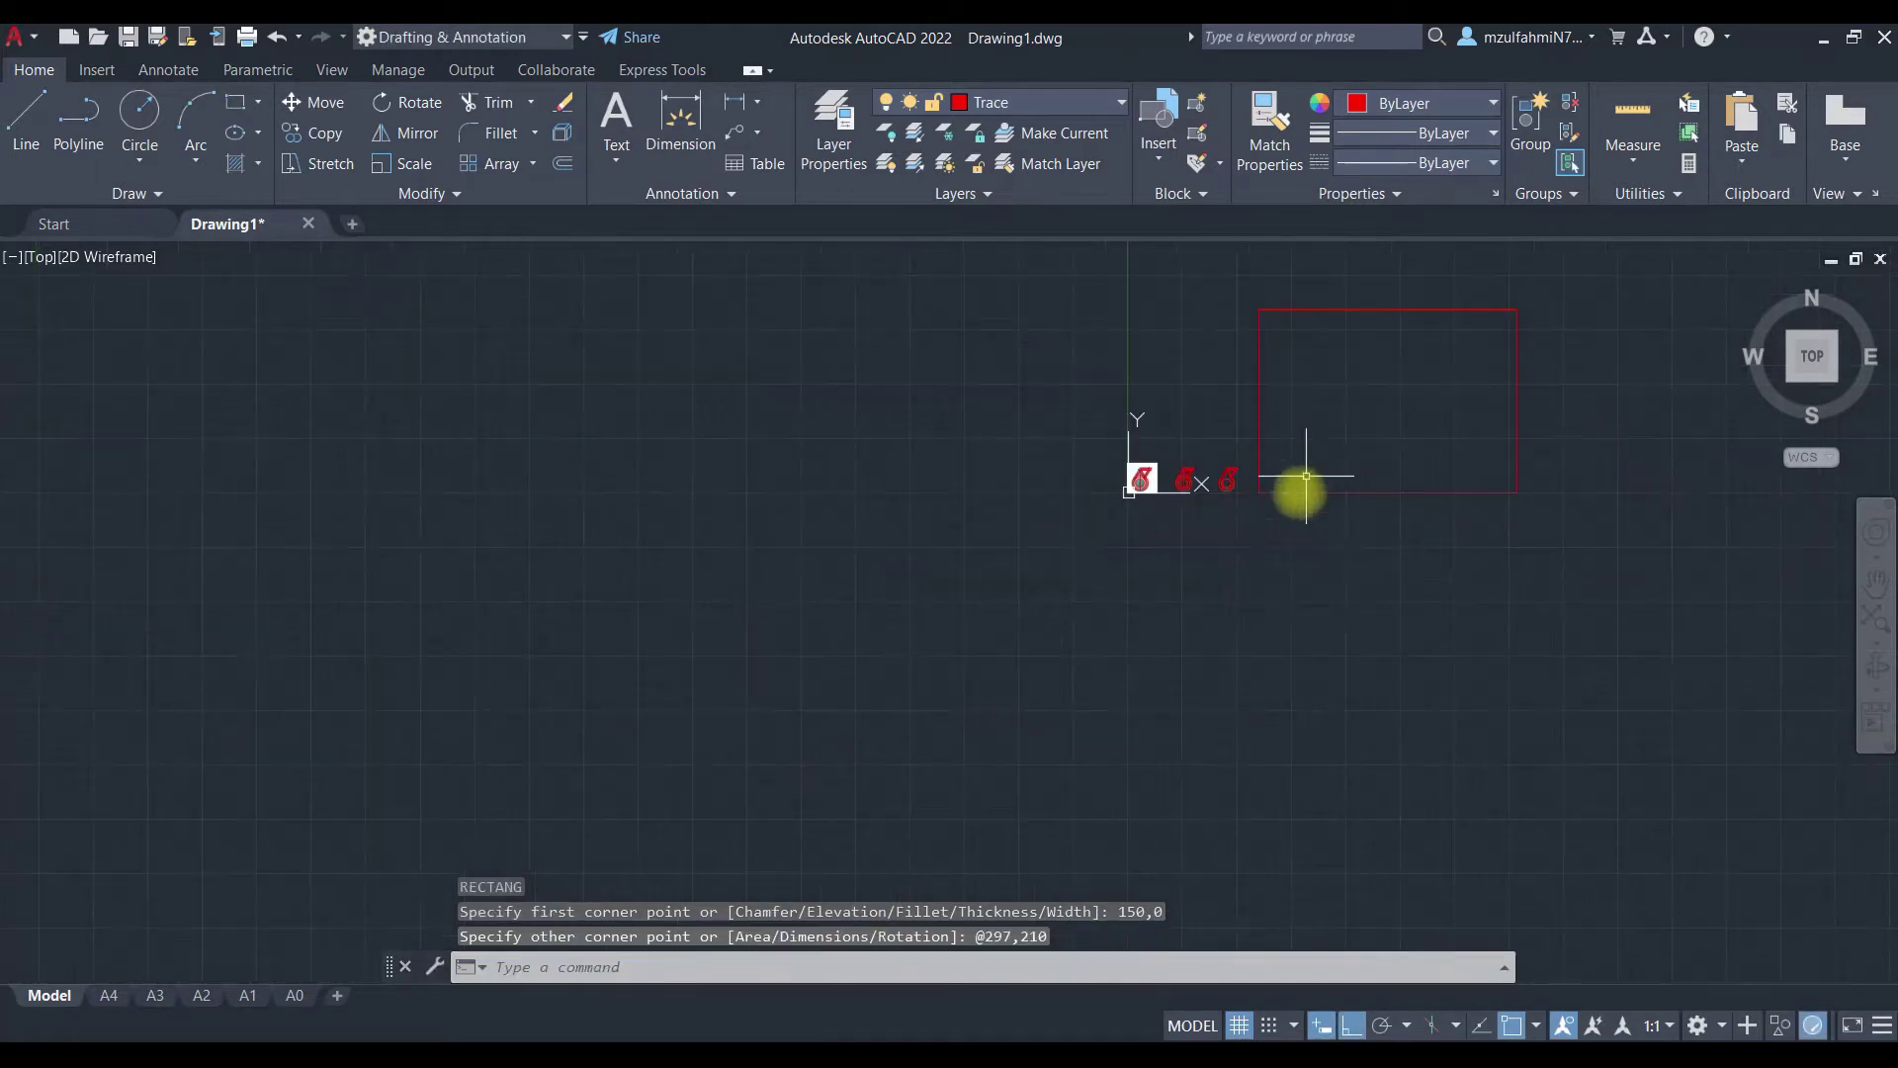
middle_click_drag(1296, 487, 1109, 642)
scroll(1109, 642, "up", 2)
scroll(1102, 524, "up", 2)
middle_click_drag(1093, 500, 974, 576)
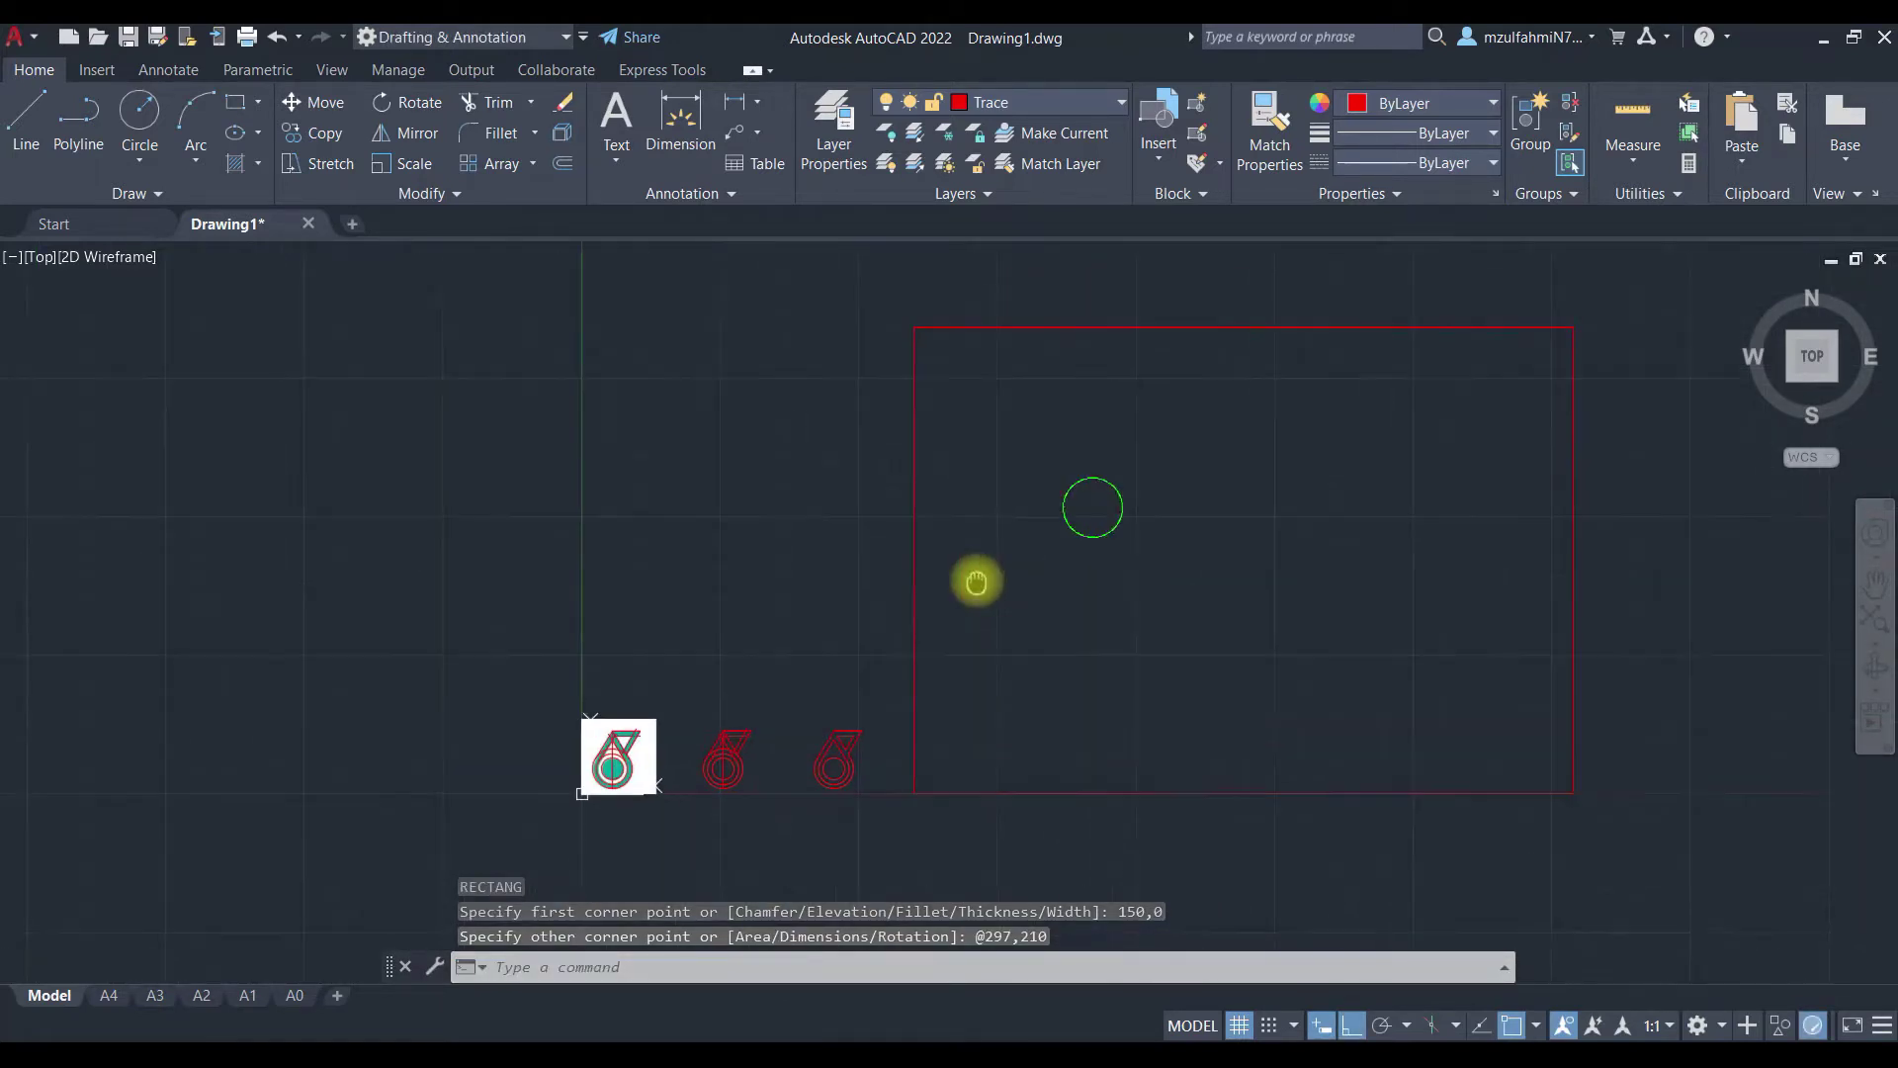
Step: Offset the rectangle 10 units inward and crossing-select both rectangles
type("o")
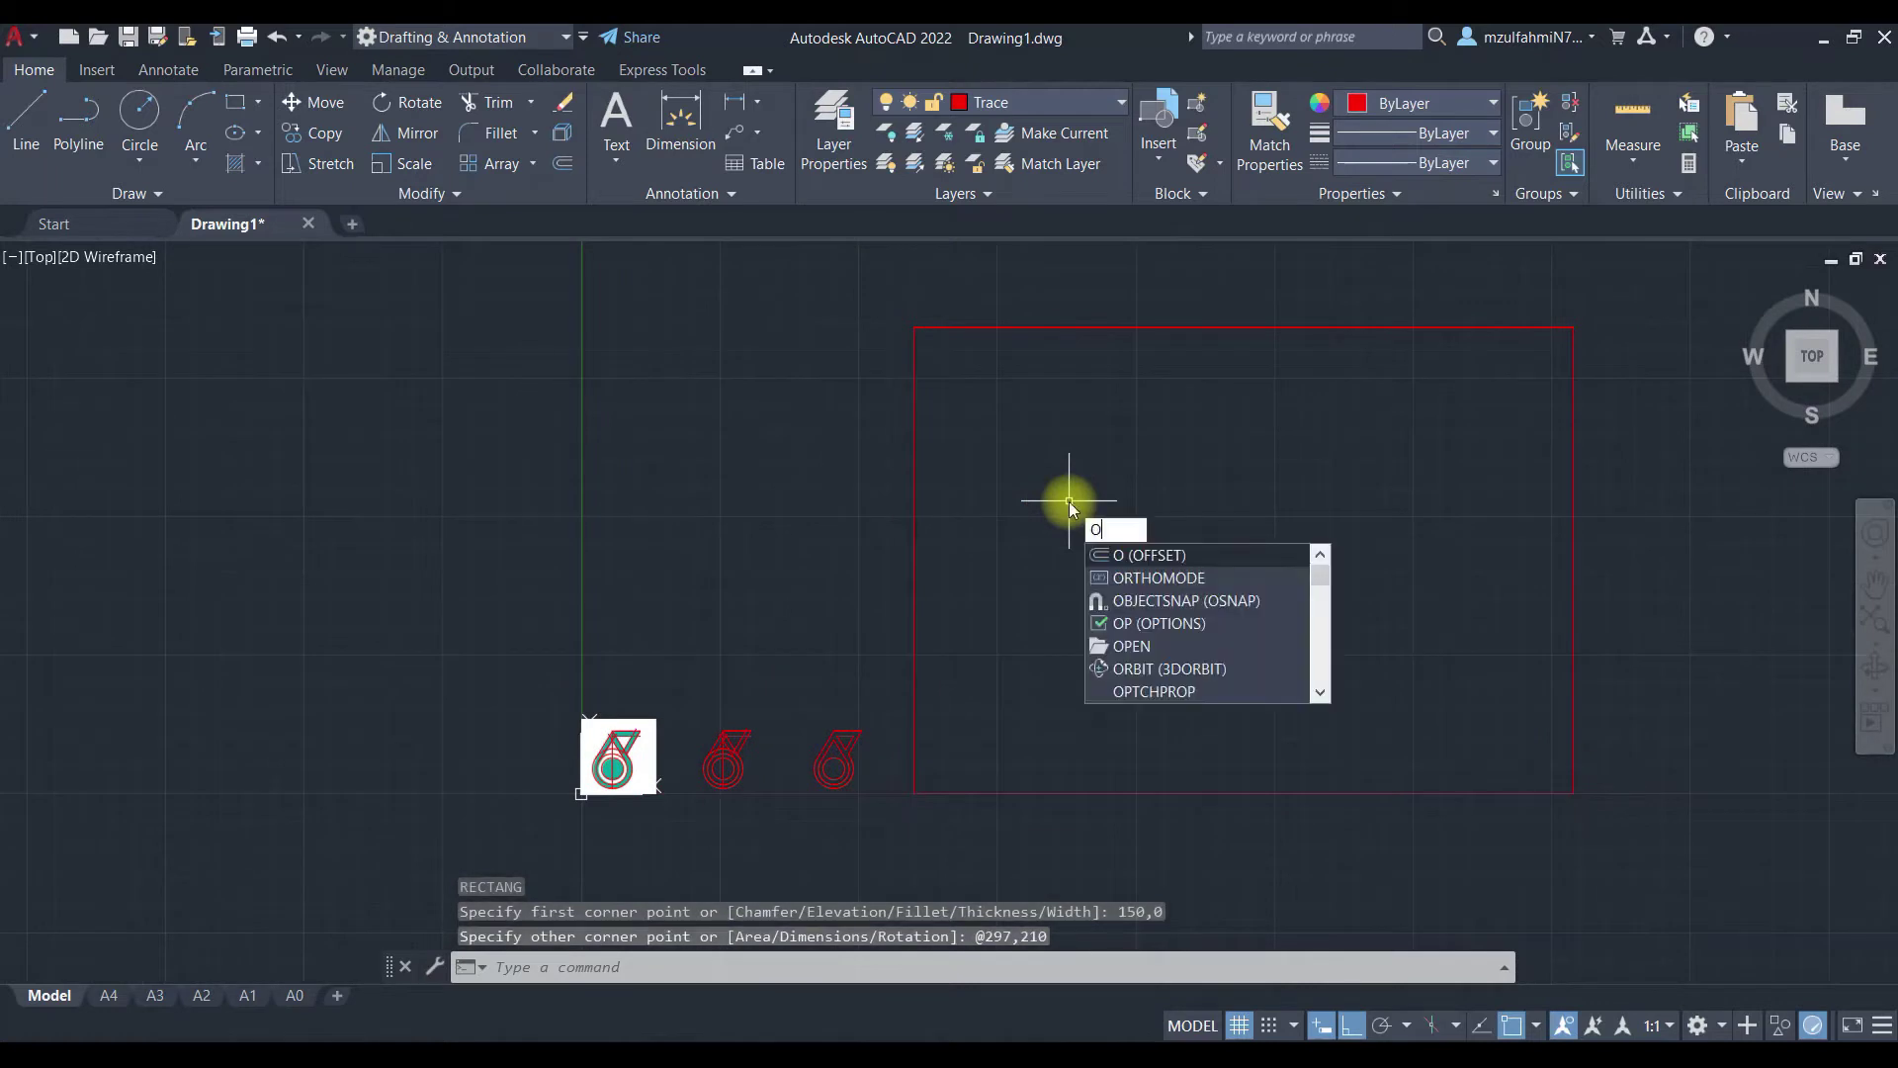
key("Return")
key("Return")
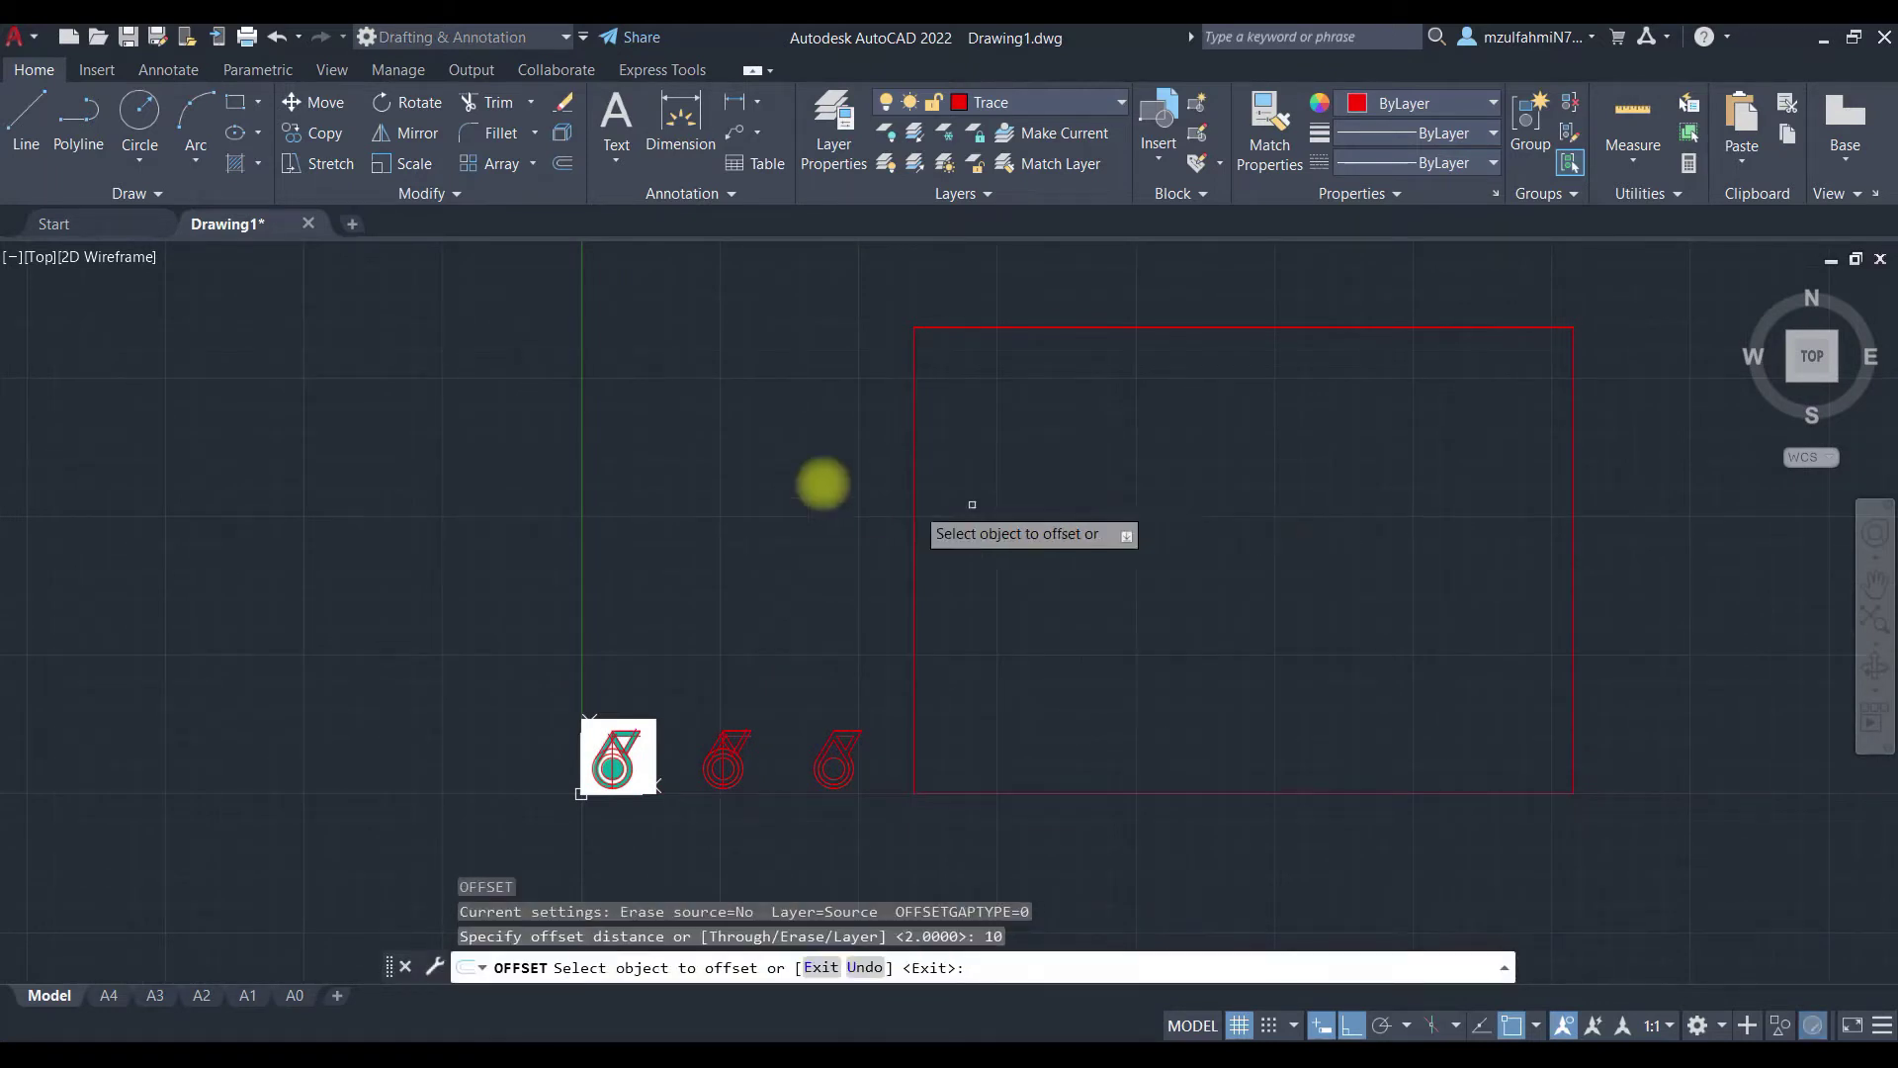
left_click(914, 534)
left_click(1037, 529)
key("Escape")
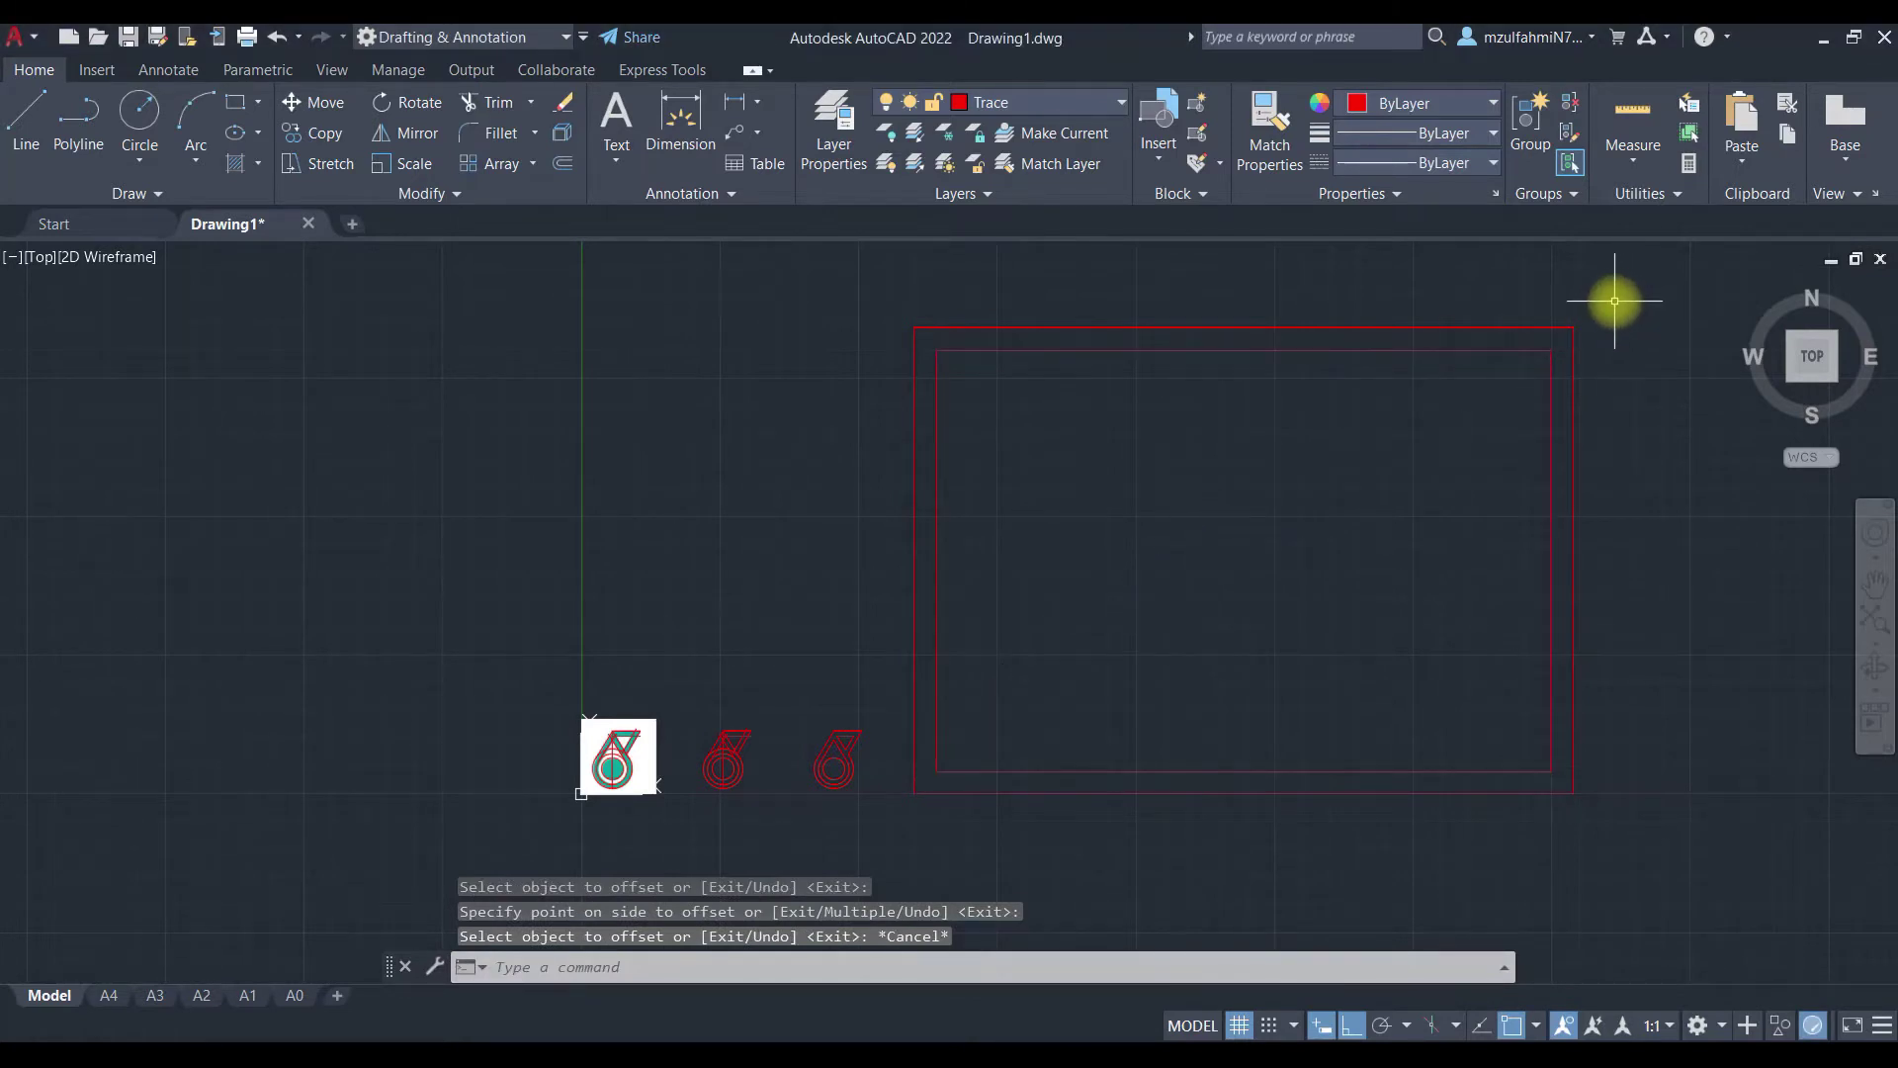
left_click(1586, 297)
left_click(880, 819)
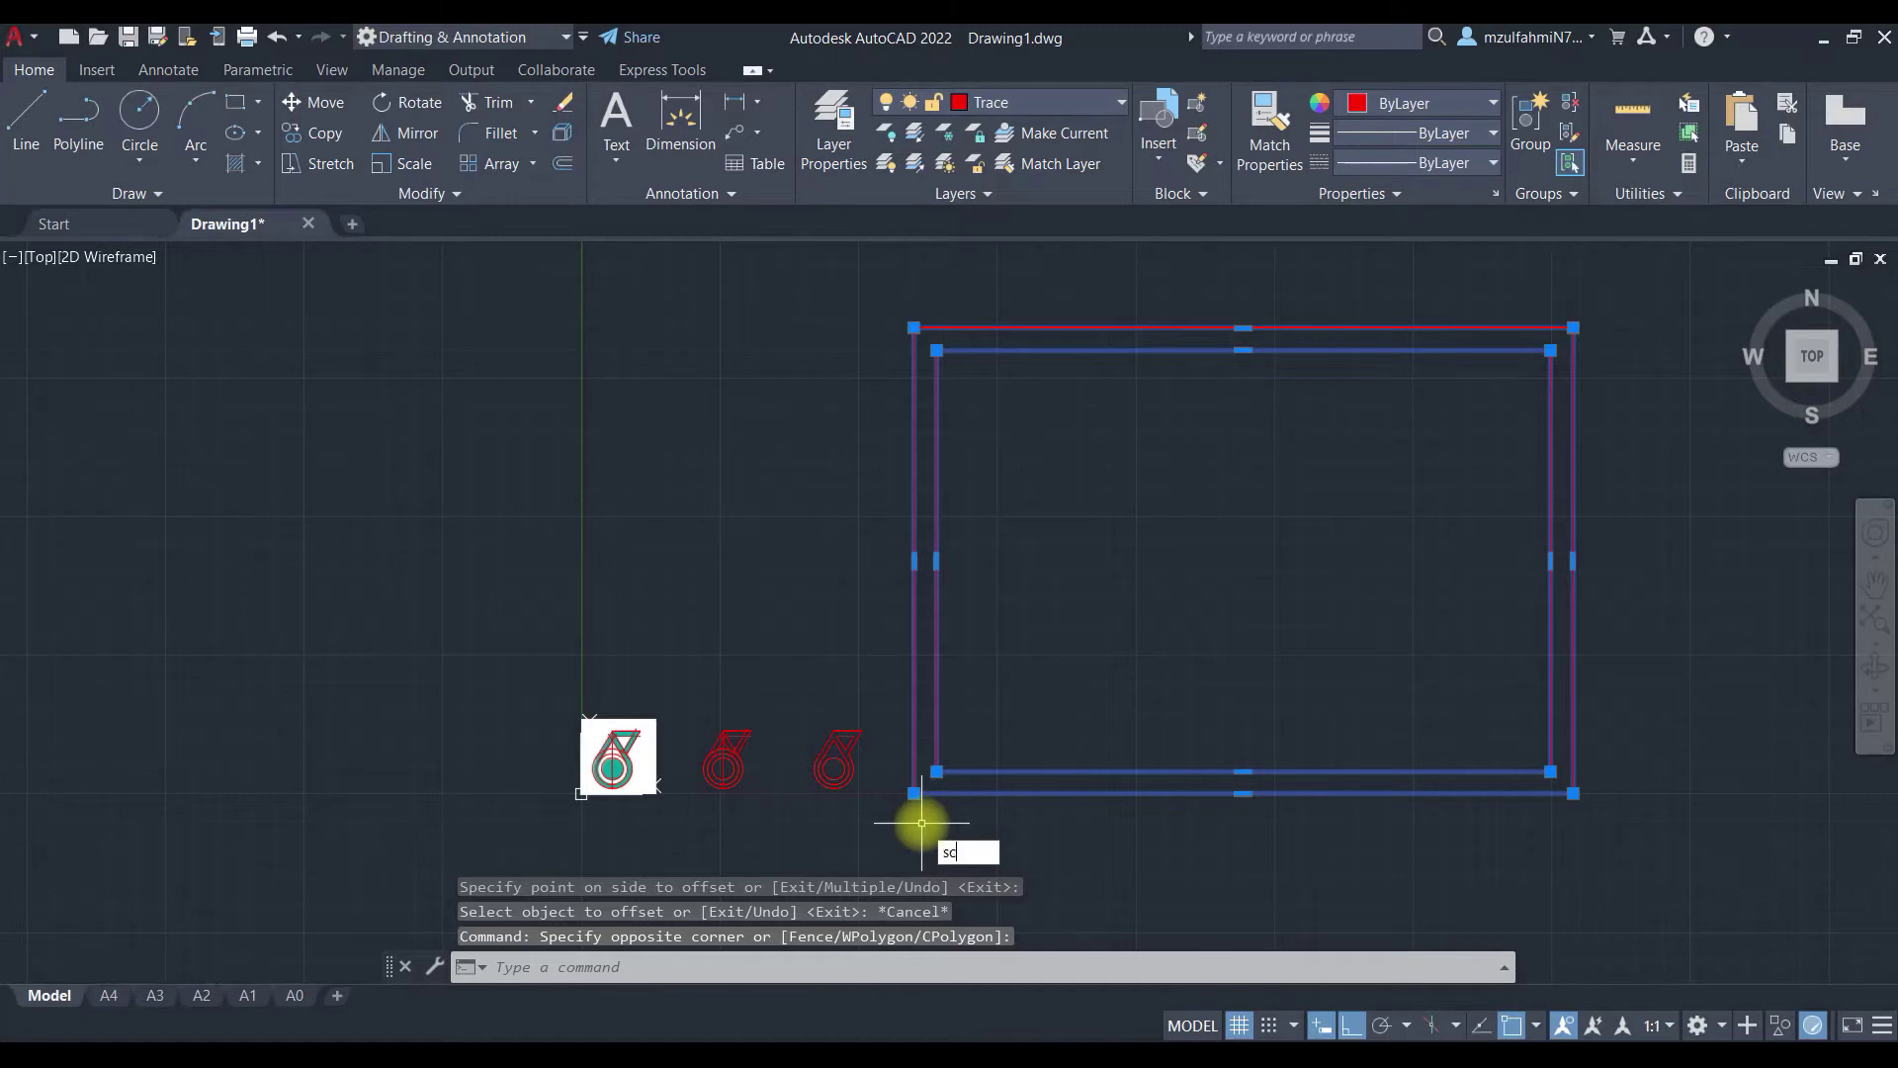
Step: Scale both rectangles by 0.25 from the frame's lower-left corner at 150,0
key("Return")
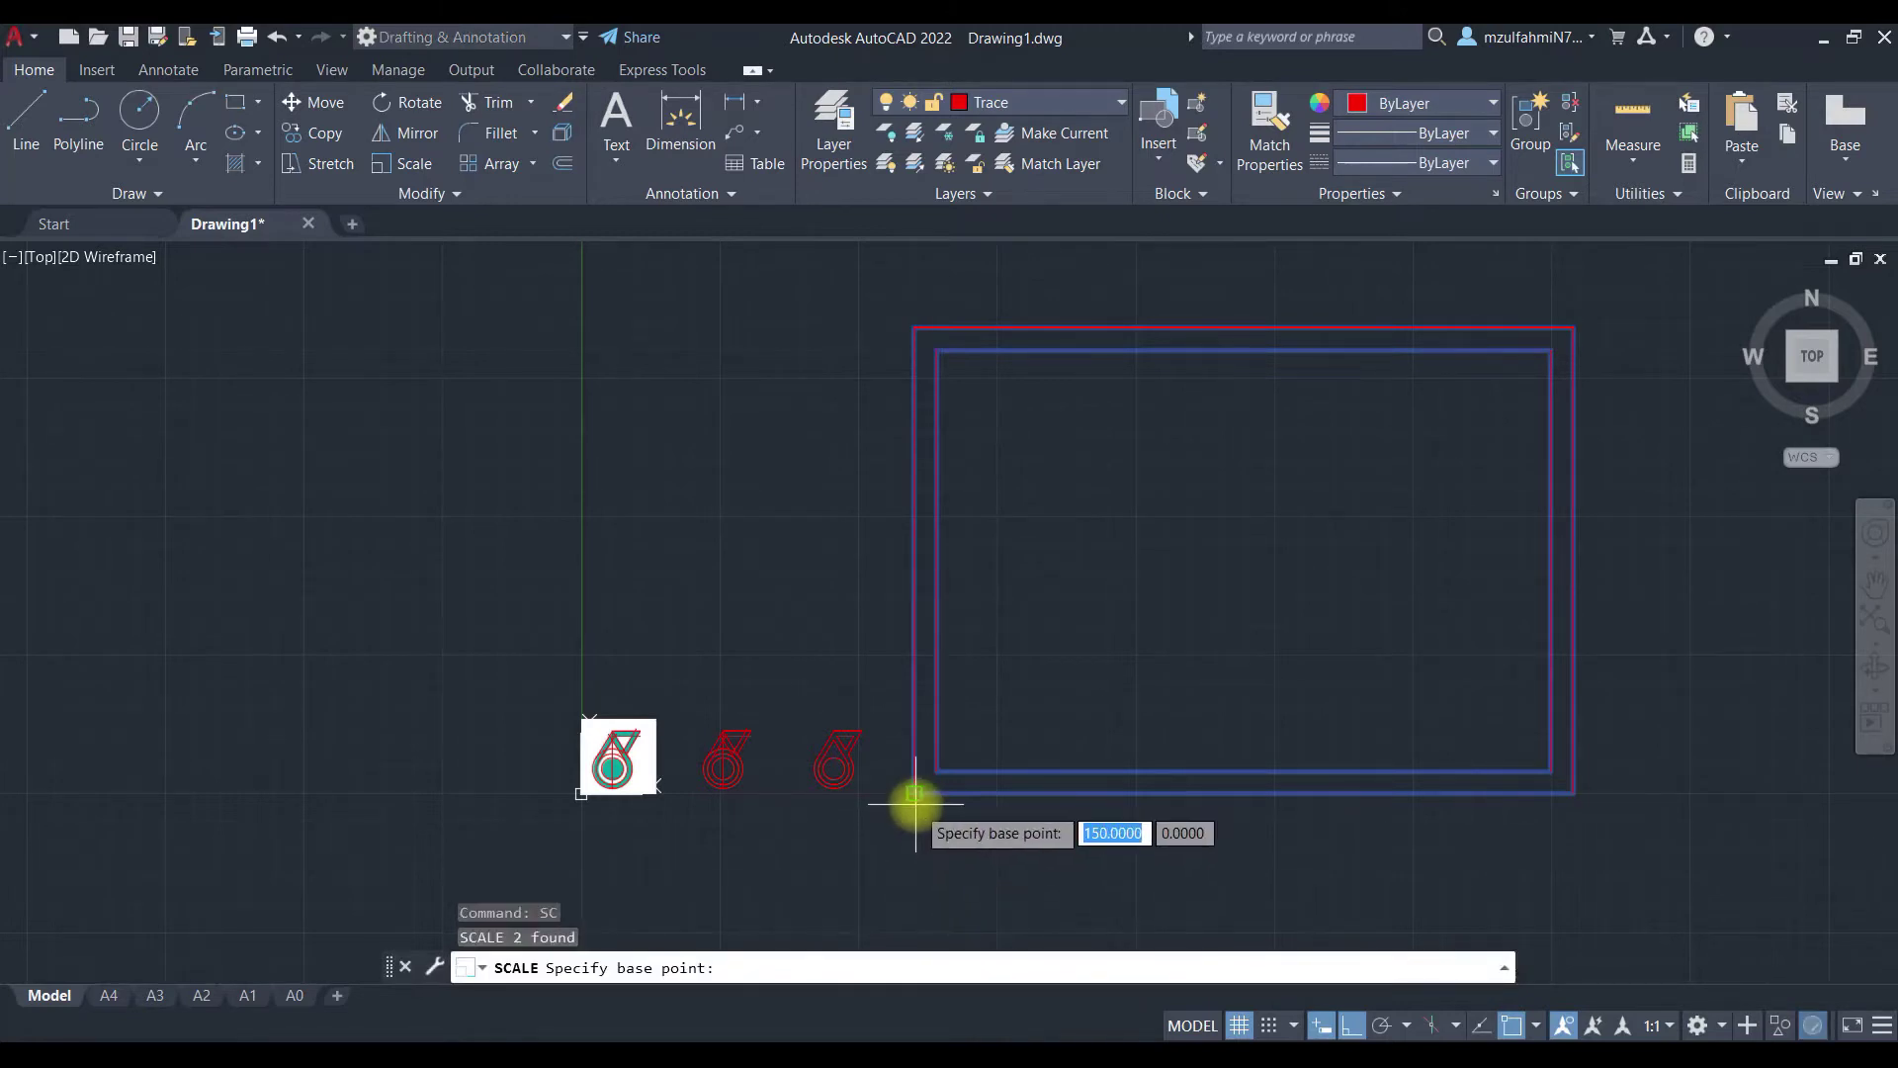
left_click(916, 802)
type("0.")
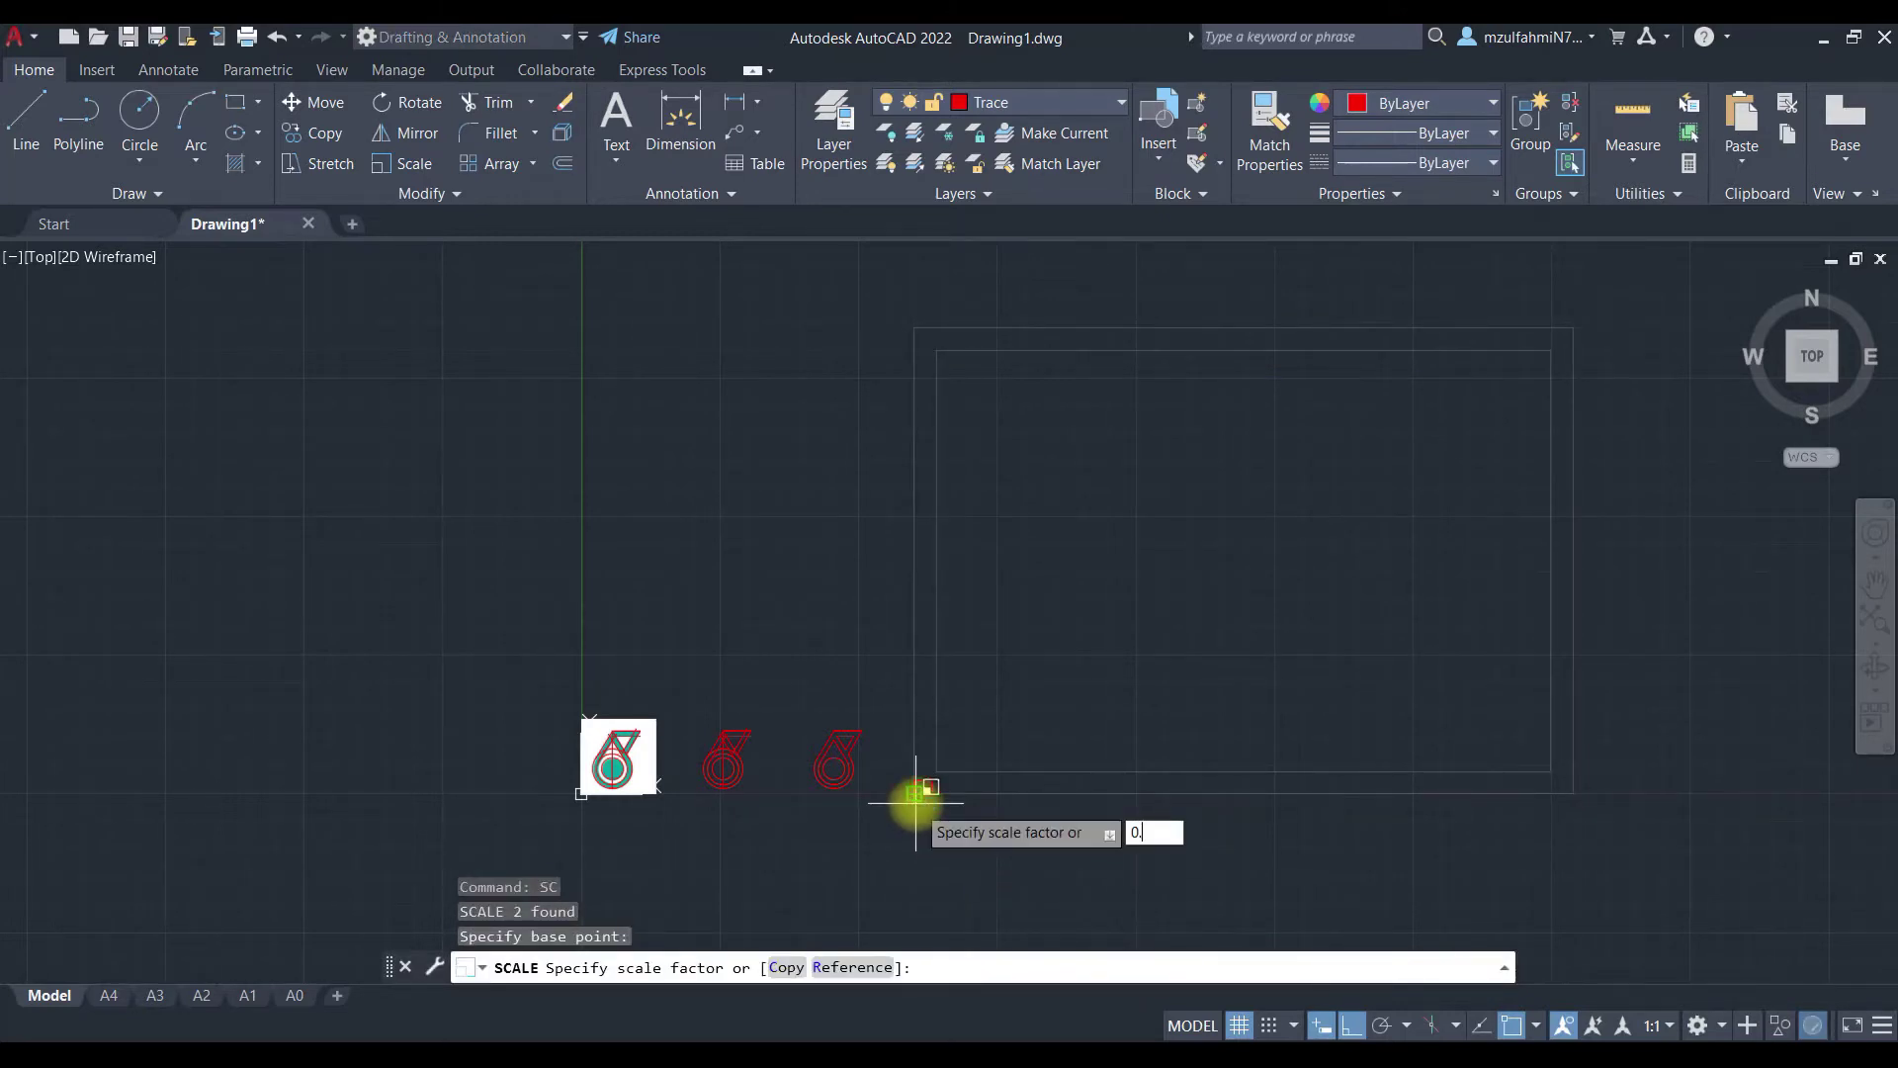
key("Return")
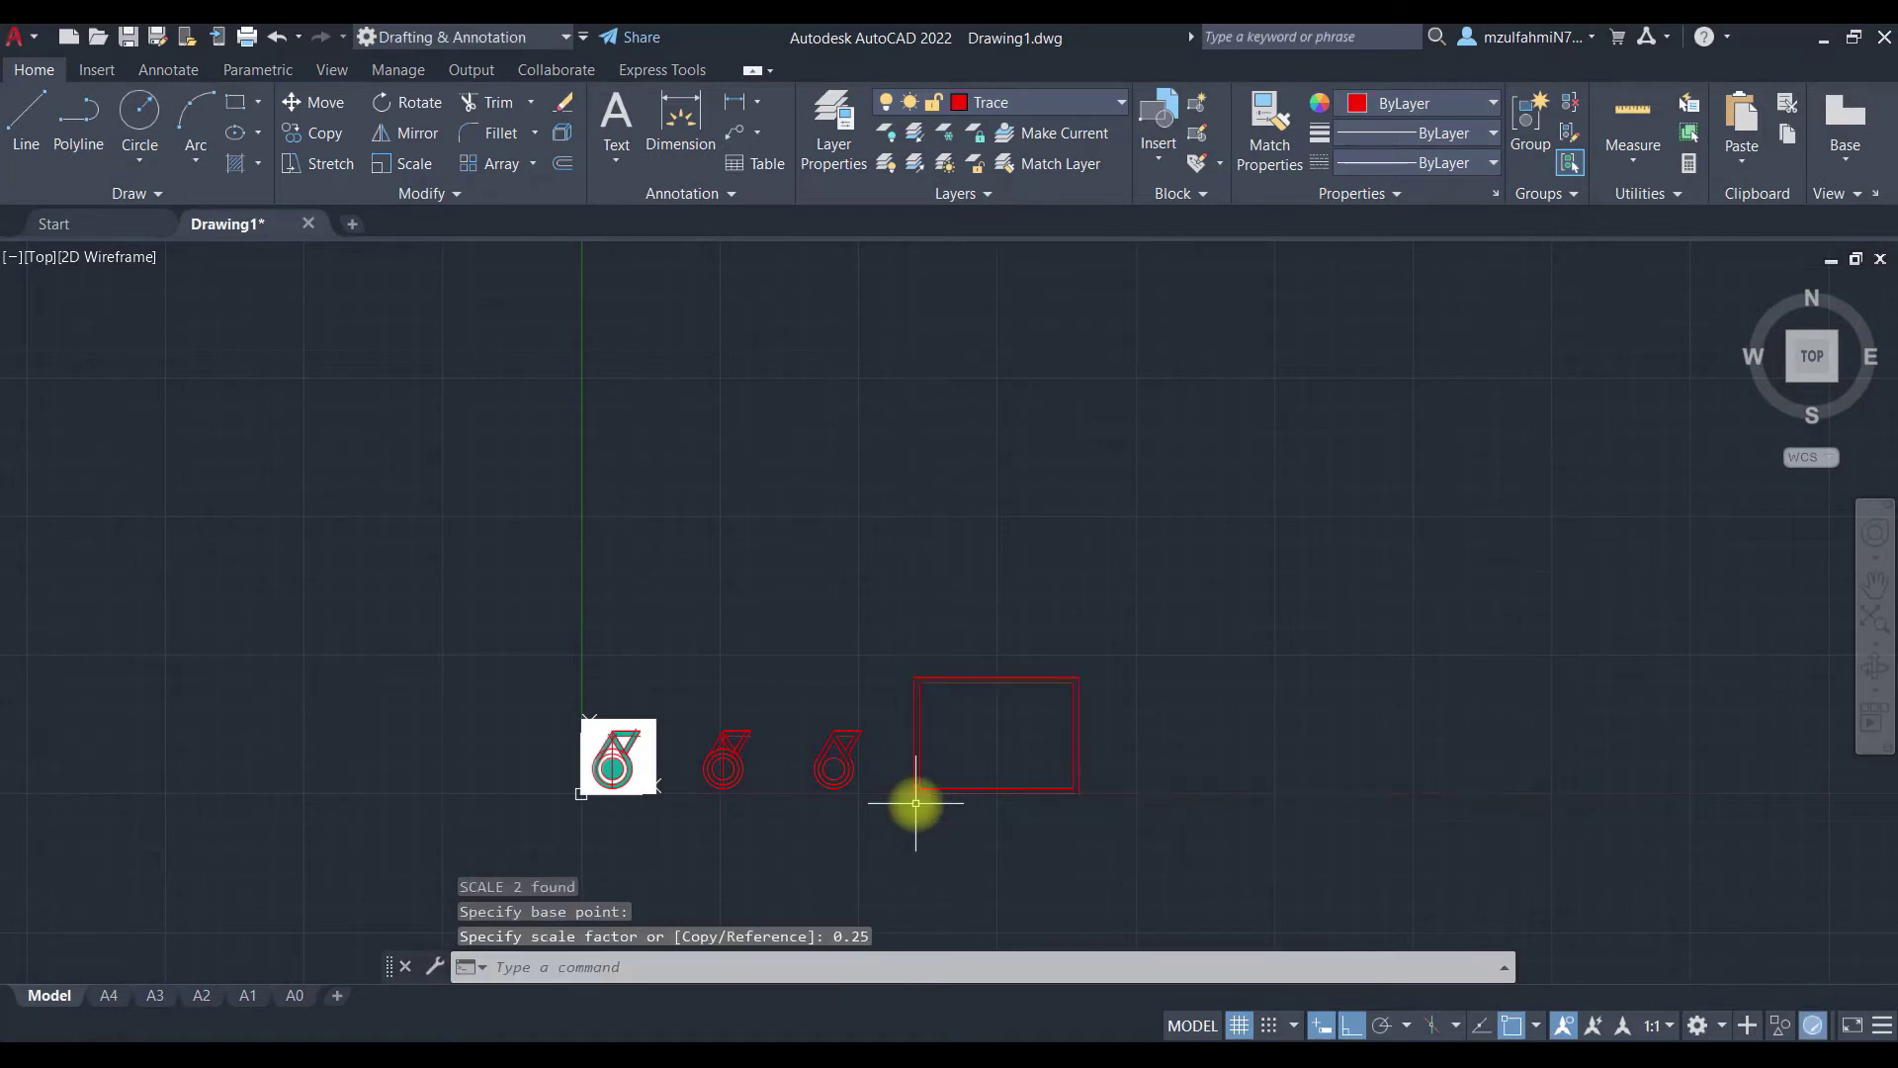
scroll(910, 791, "up", 2)
middle_click_drag(910, 792, 876, 678)
scroll(676, 620, "up", 2)
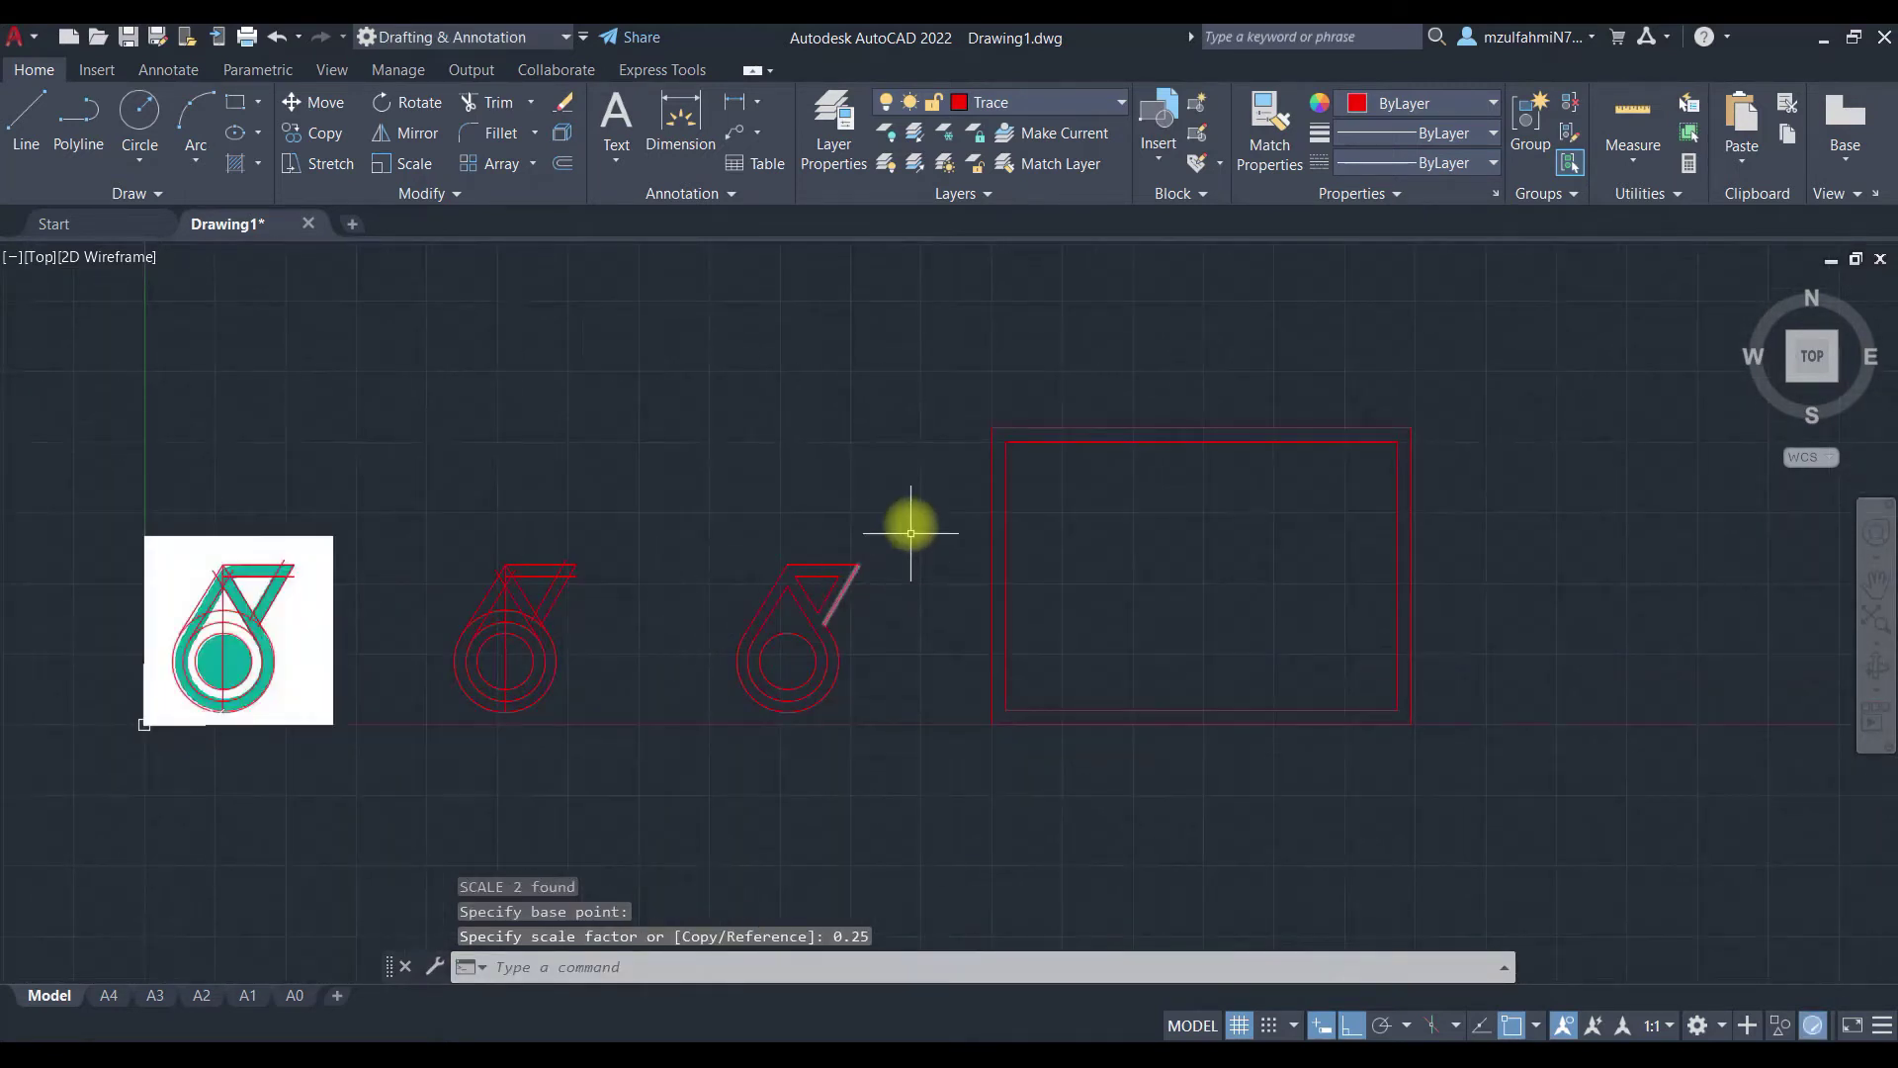
Step: Copy the second red logo to the frame's centre using Mid Between 2 Points snap
left_click(691, 522)
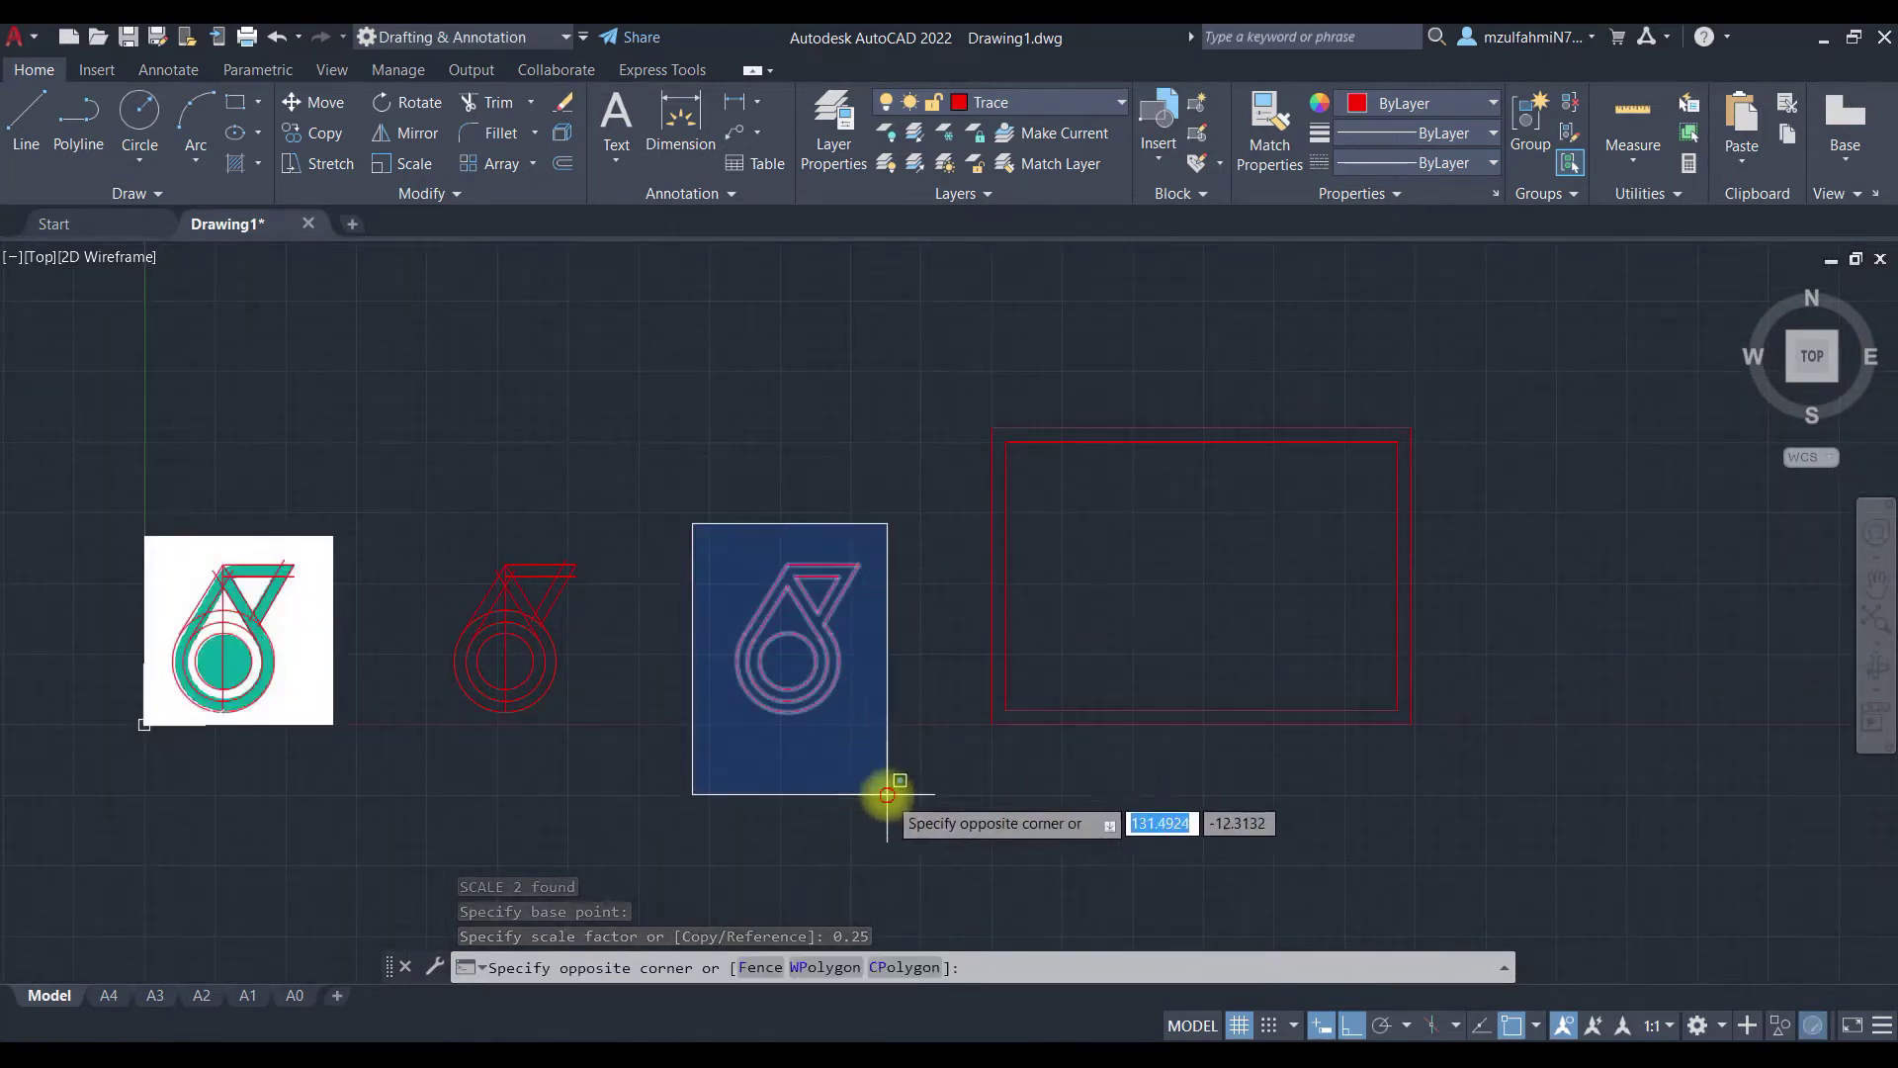
left_click(887, 794)
key("Return")
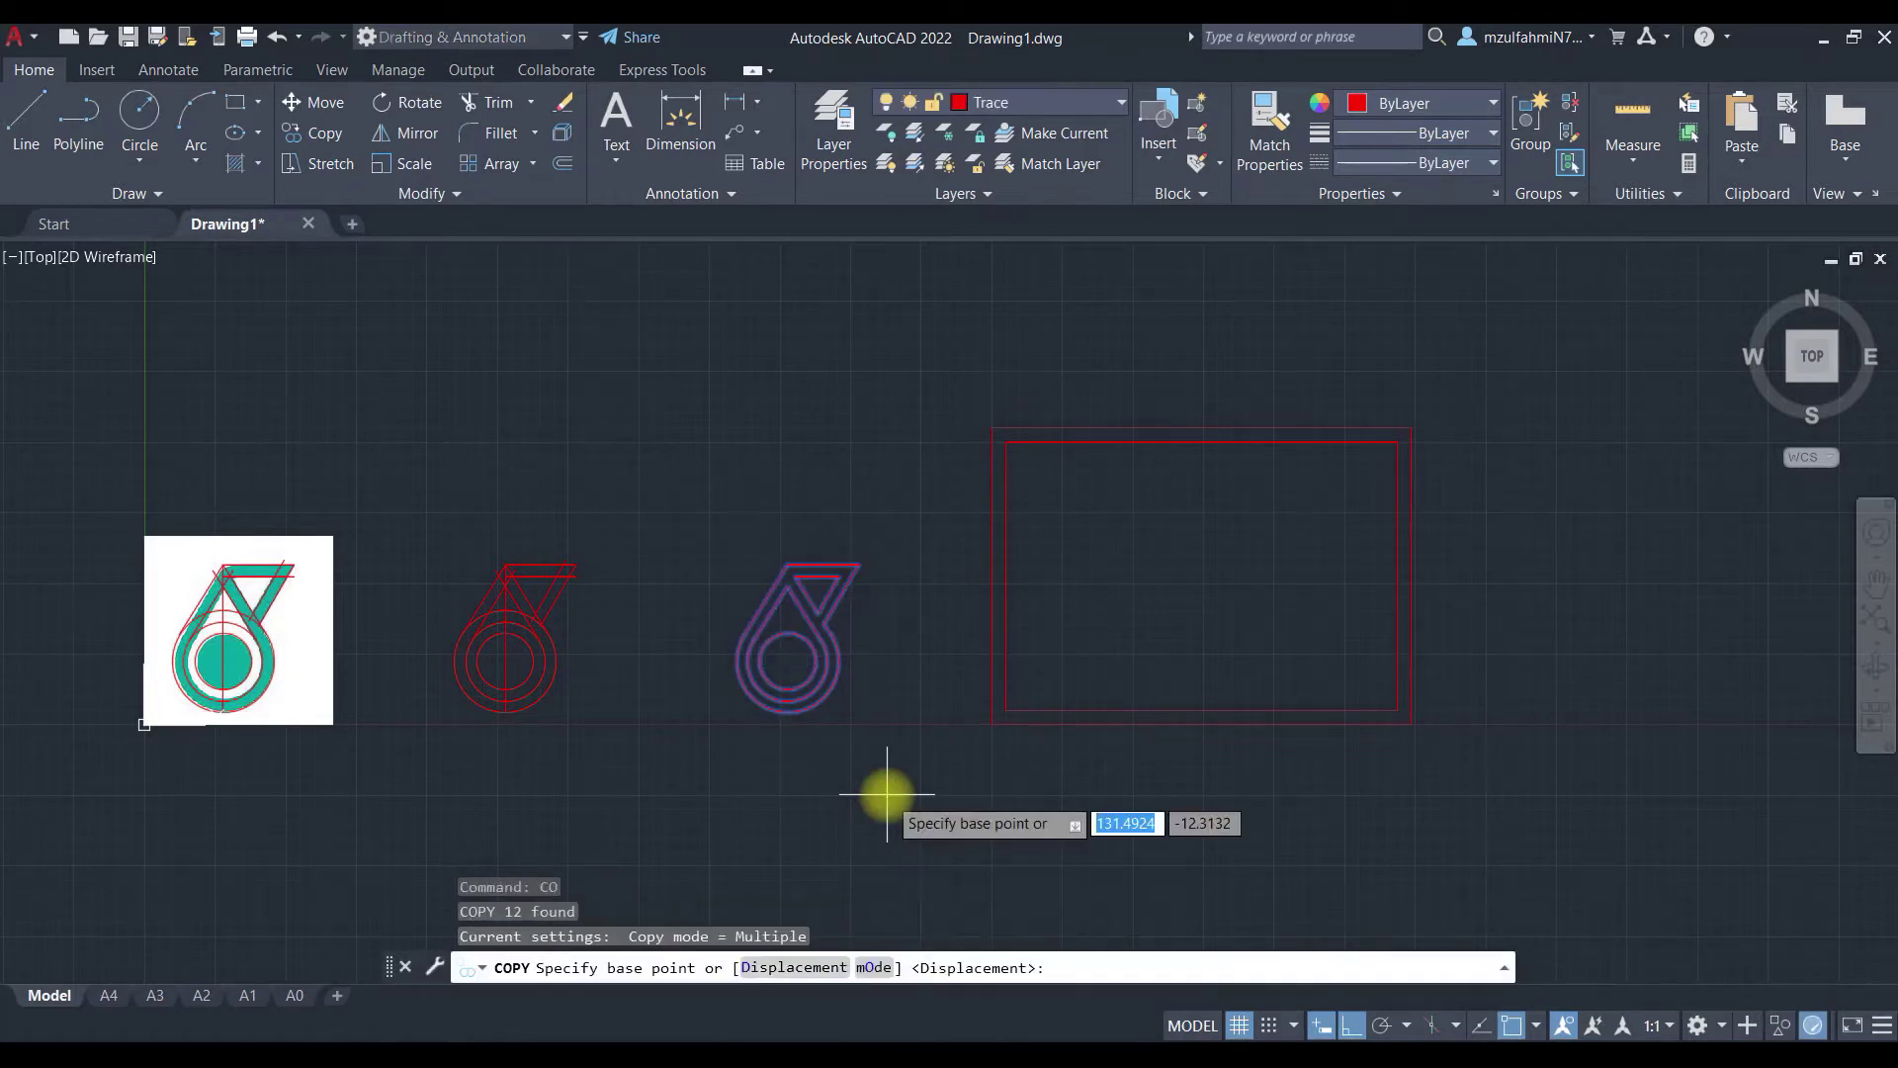
left_click(787, 661)
right_click(1268, 539, "shift")
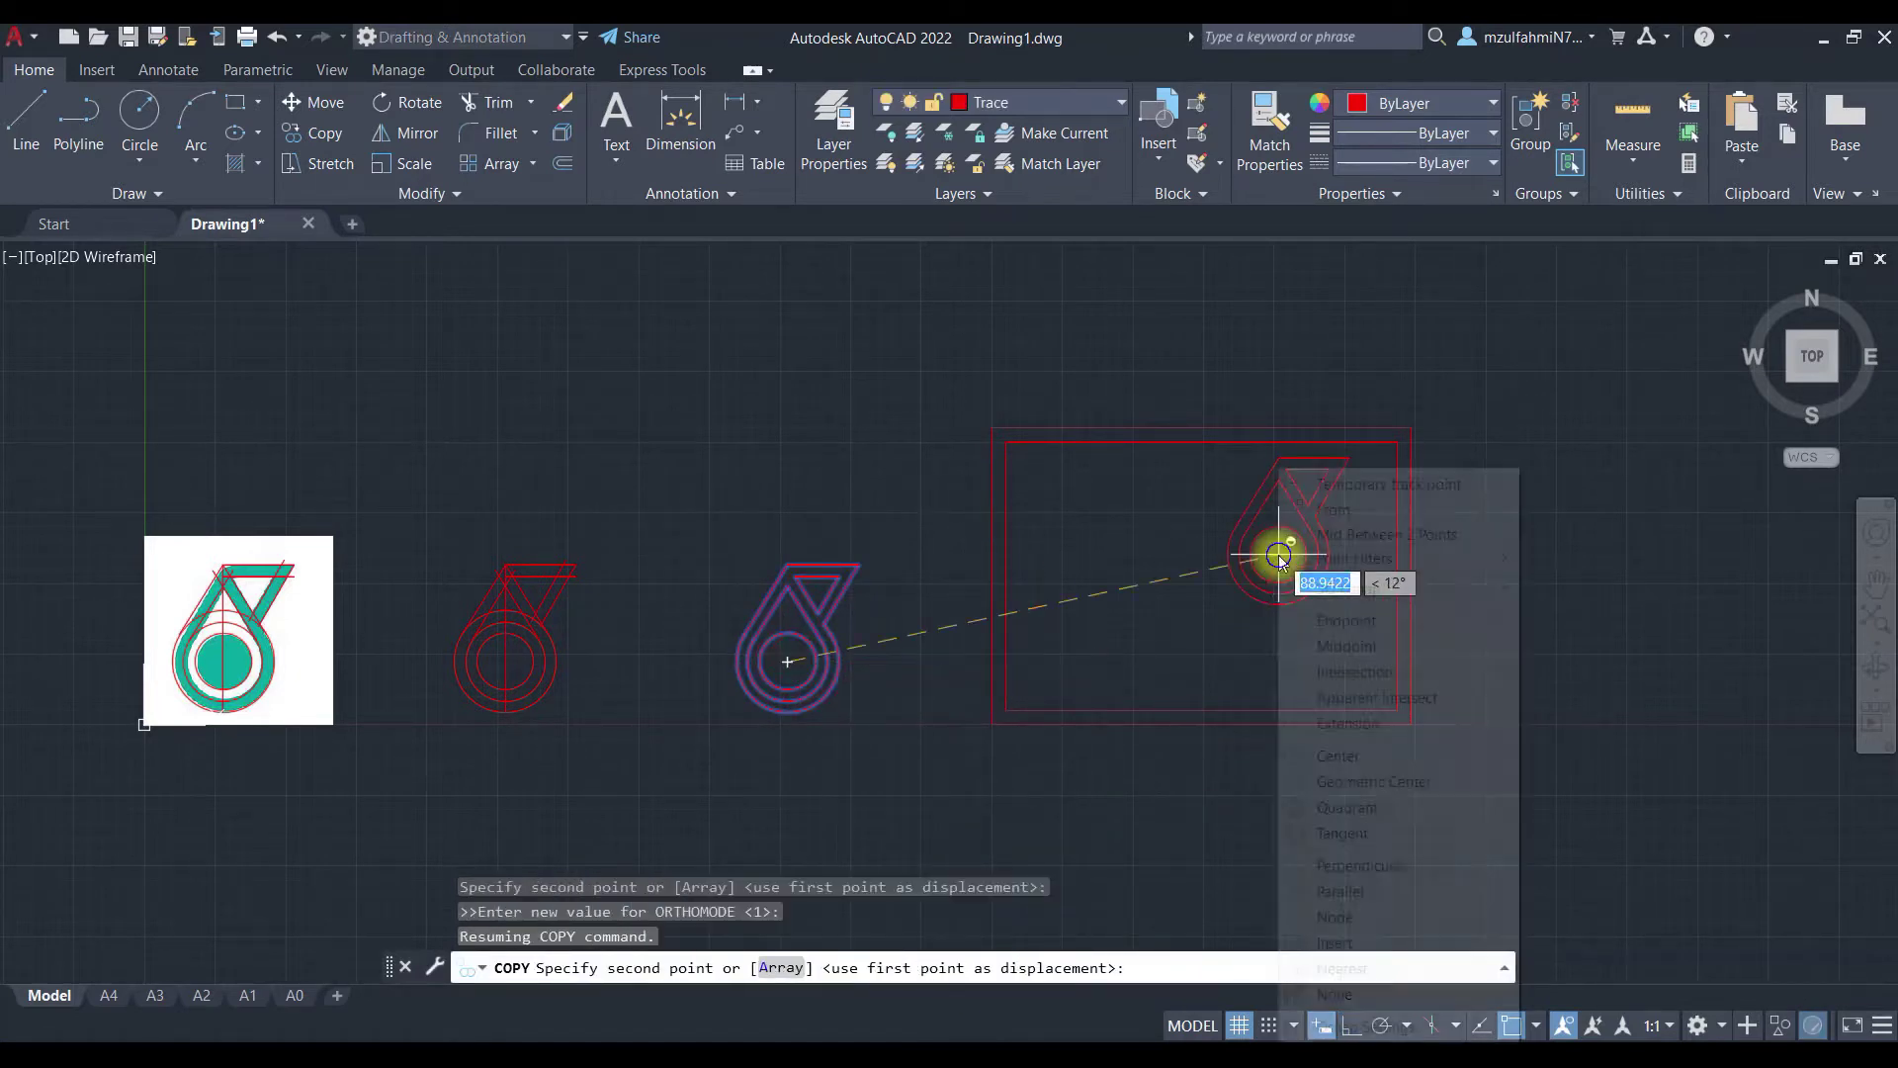
left_click(1379, 532)
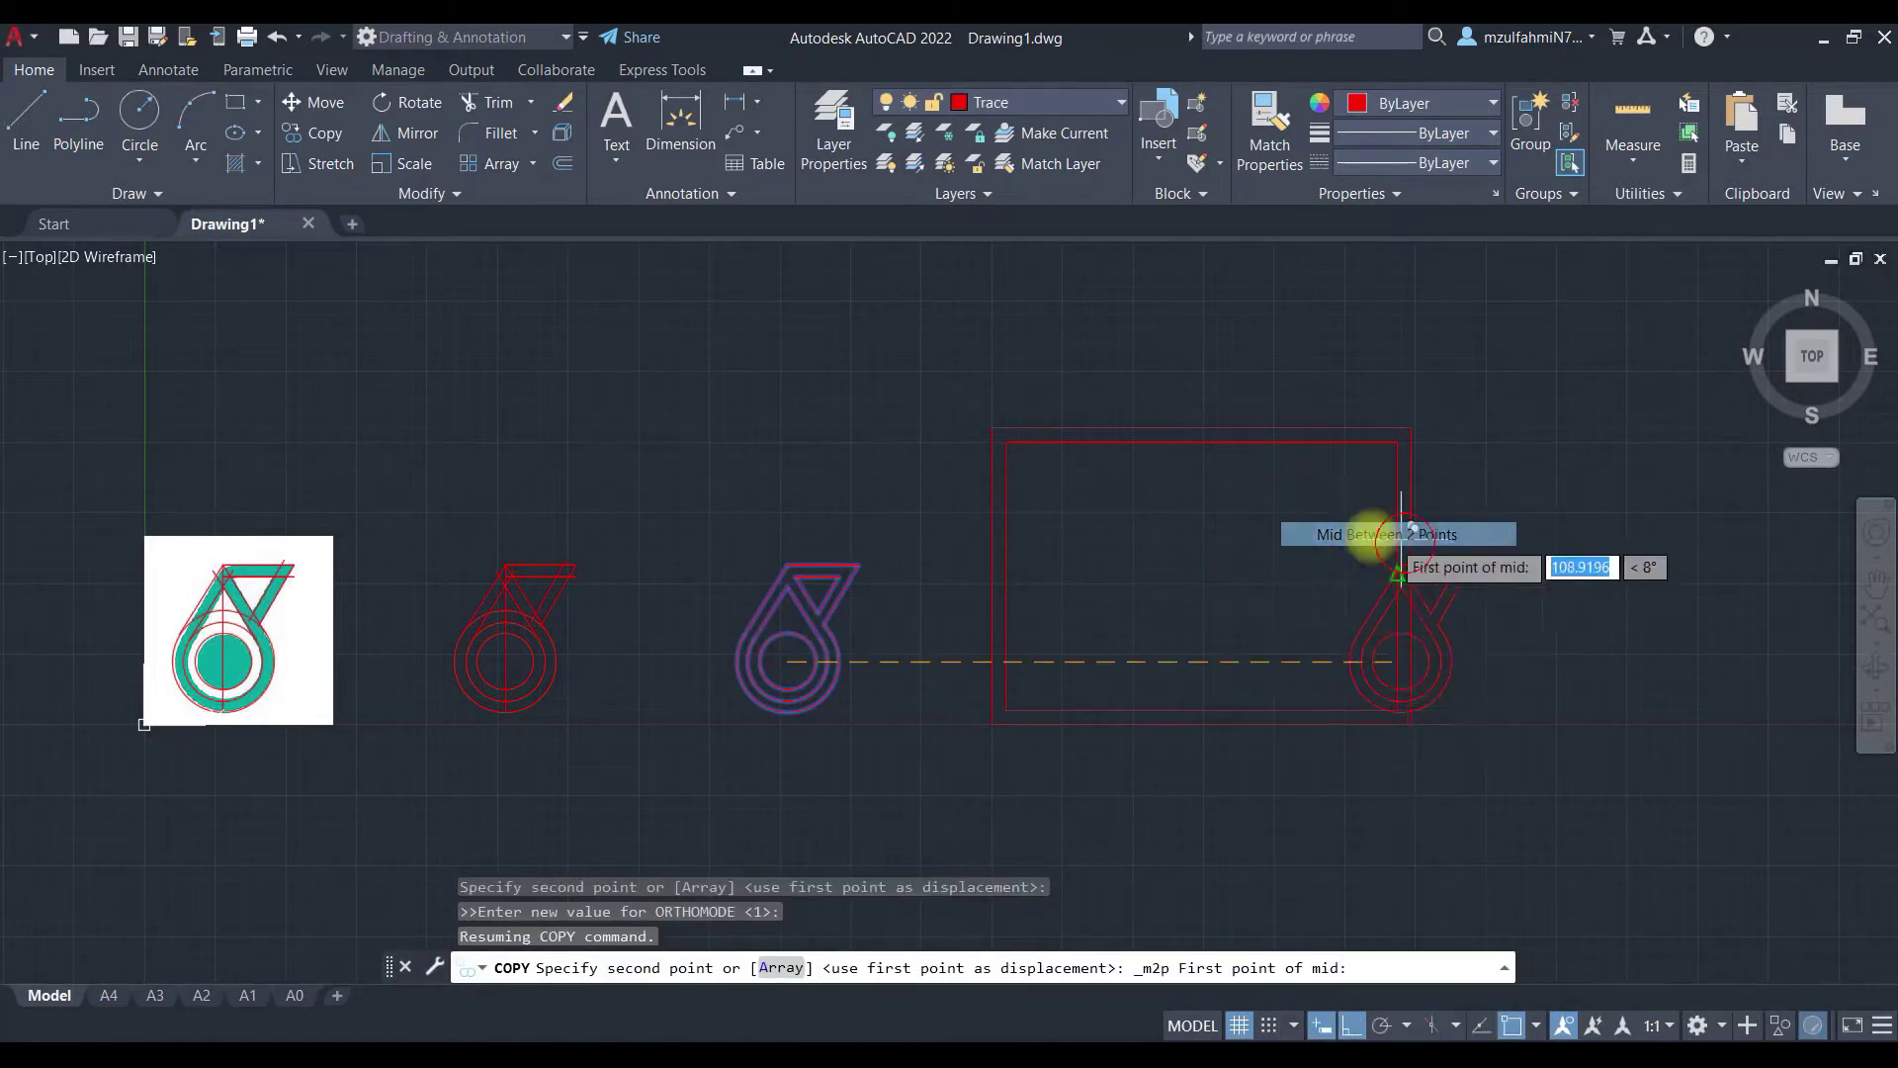
left_click(1202, 442)
left_click(1202, 710)
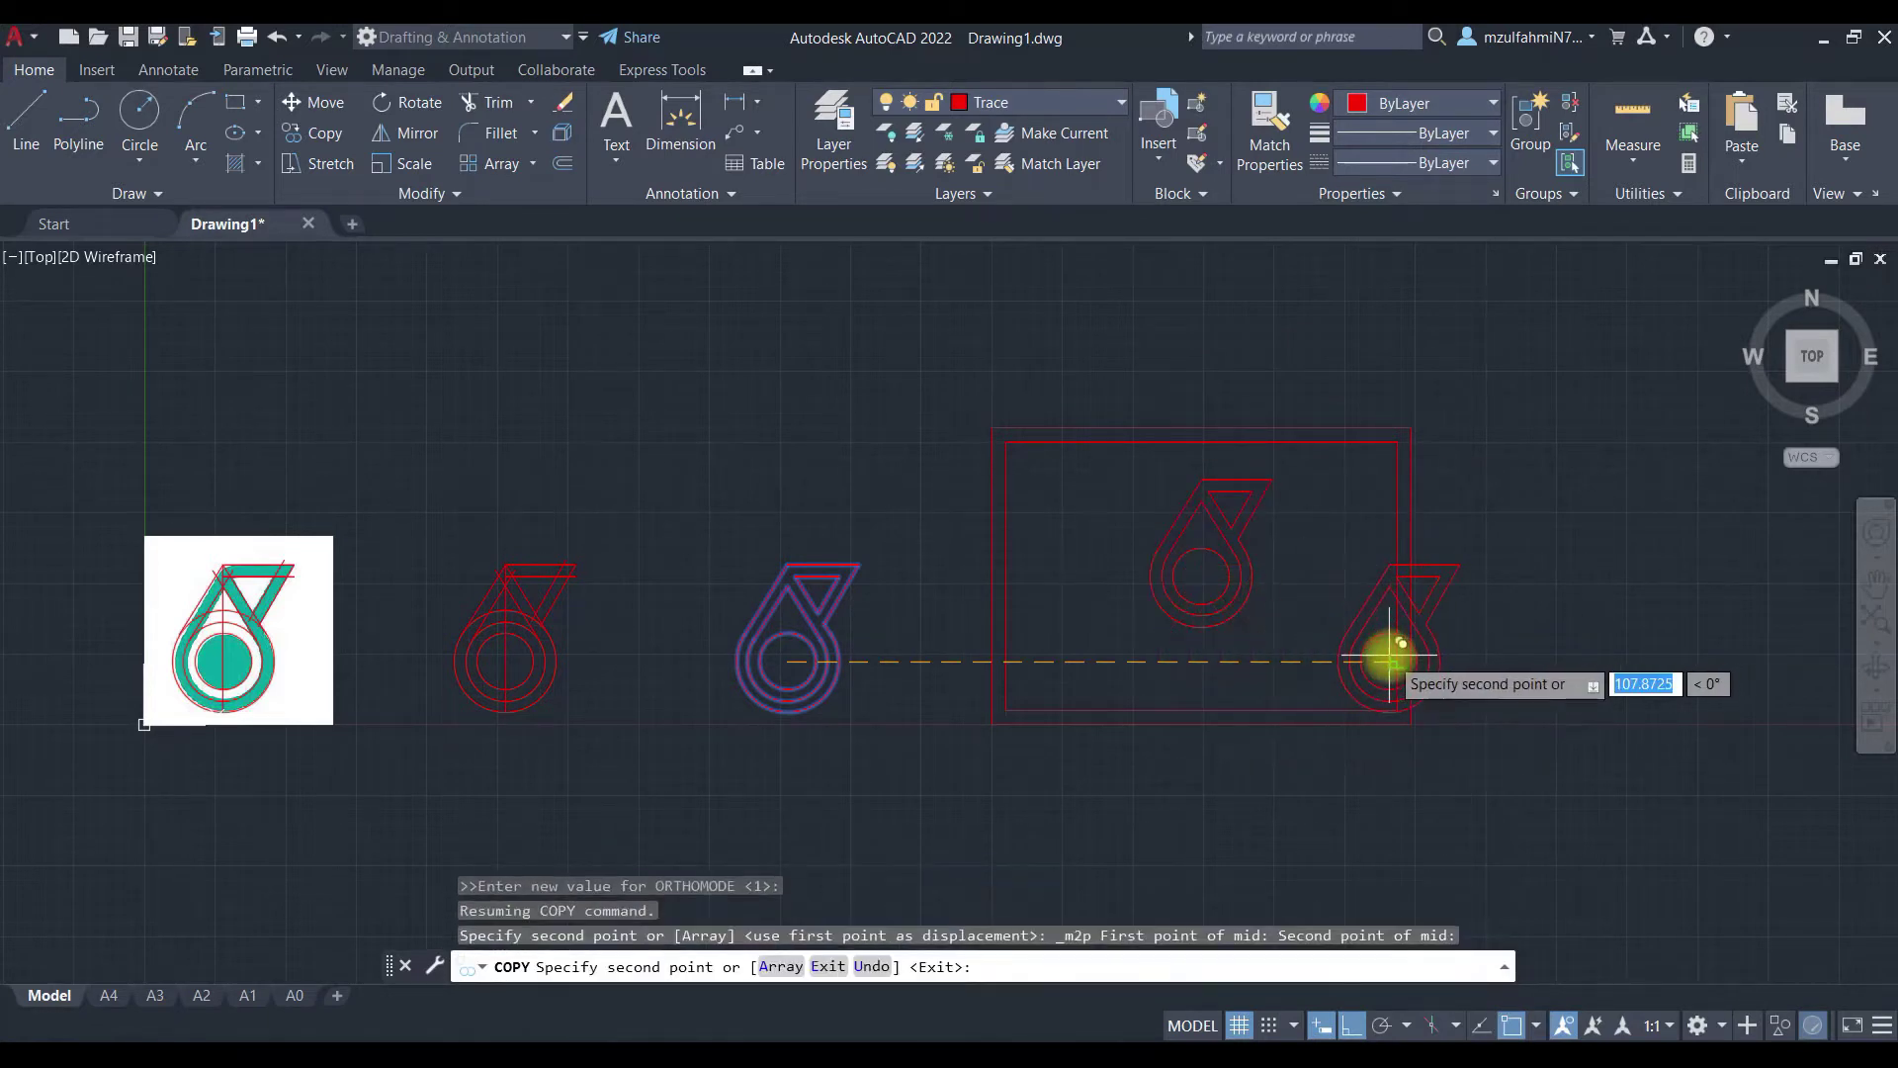
key("Escape")
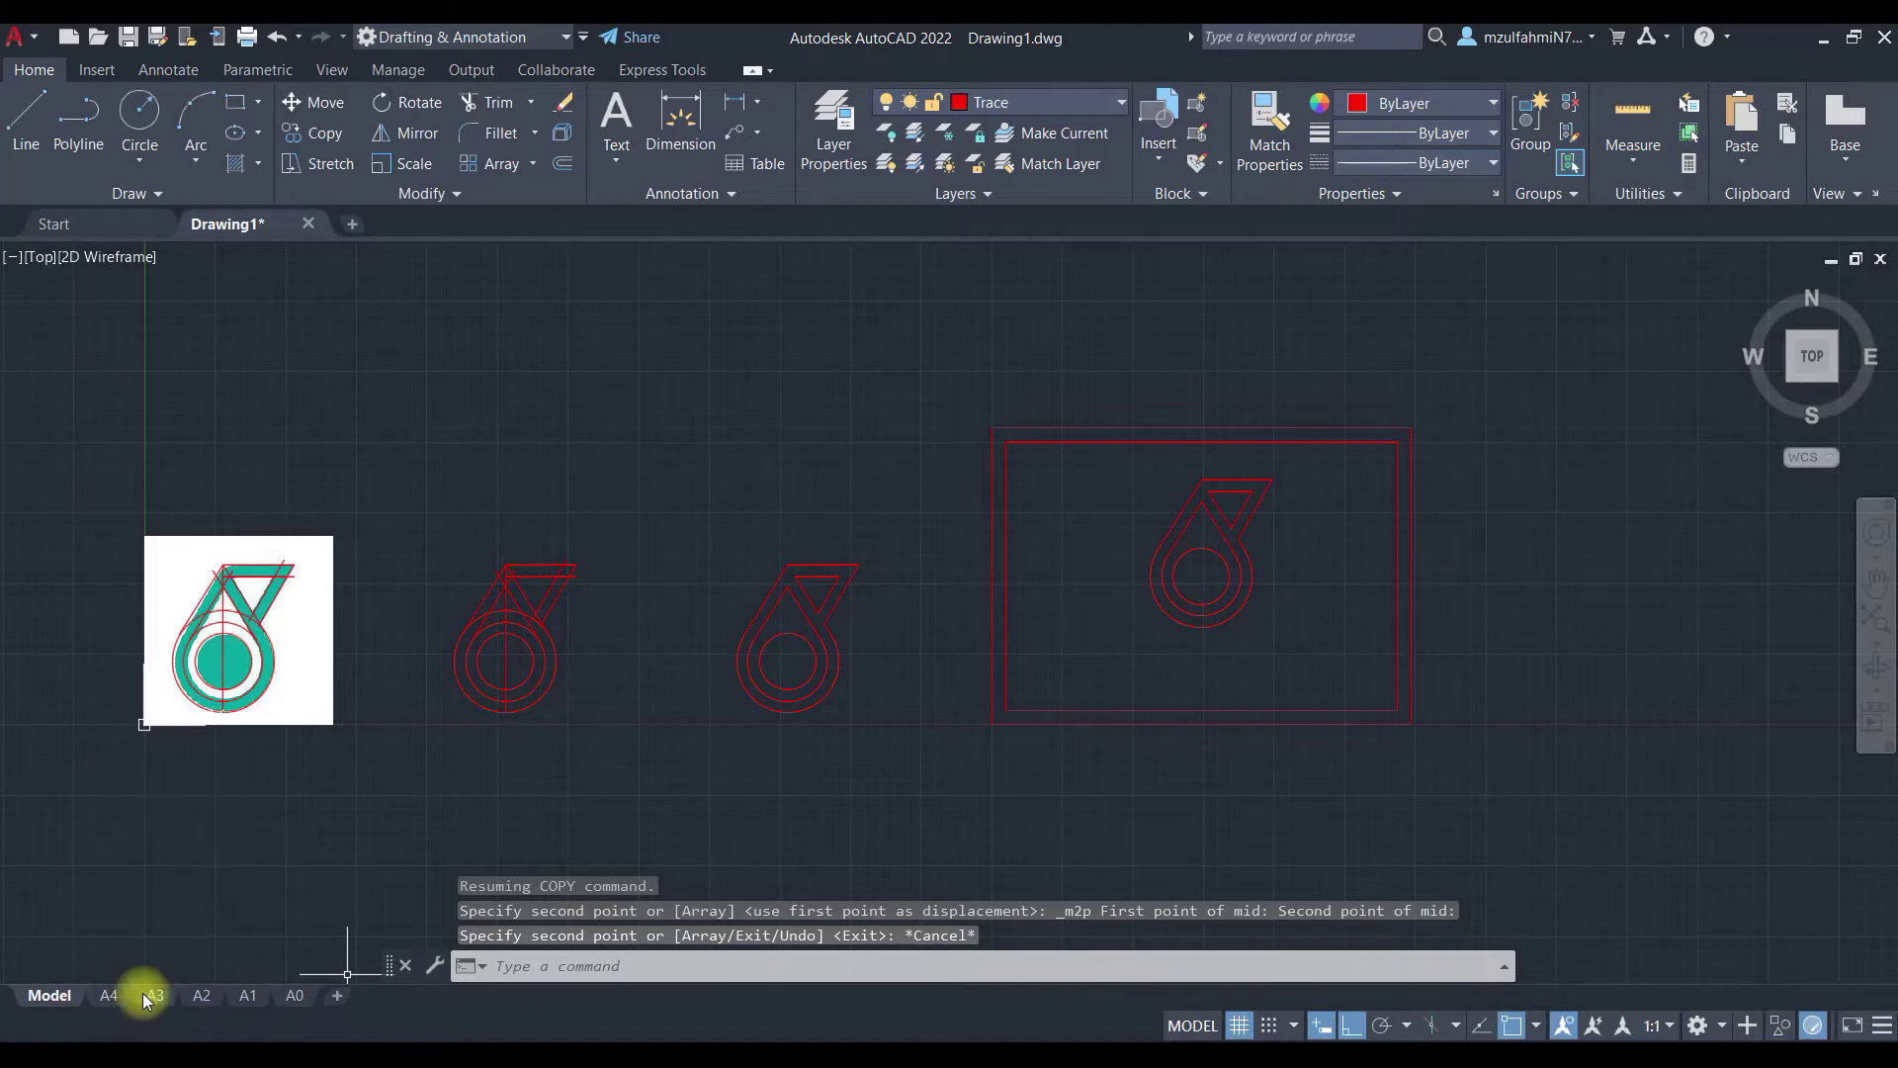
left_click(109, 994)
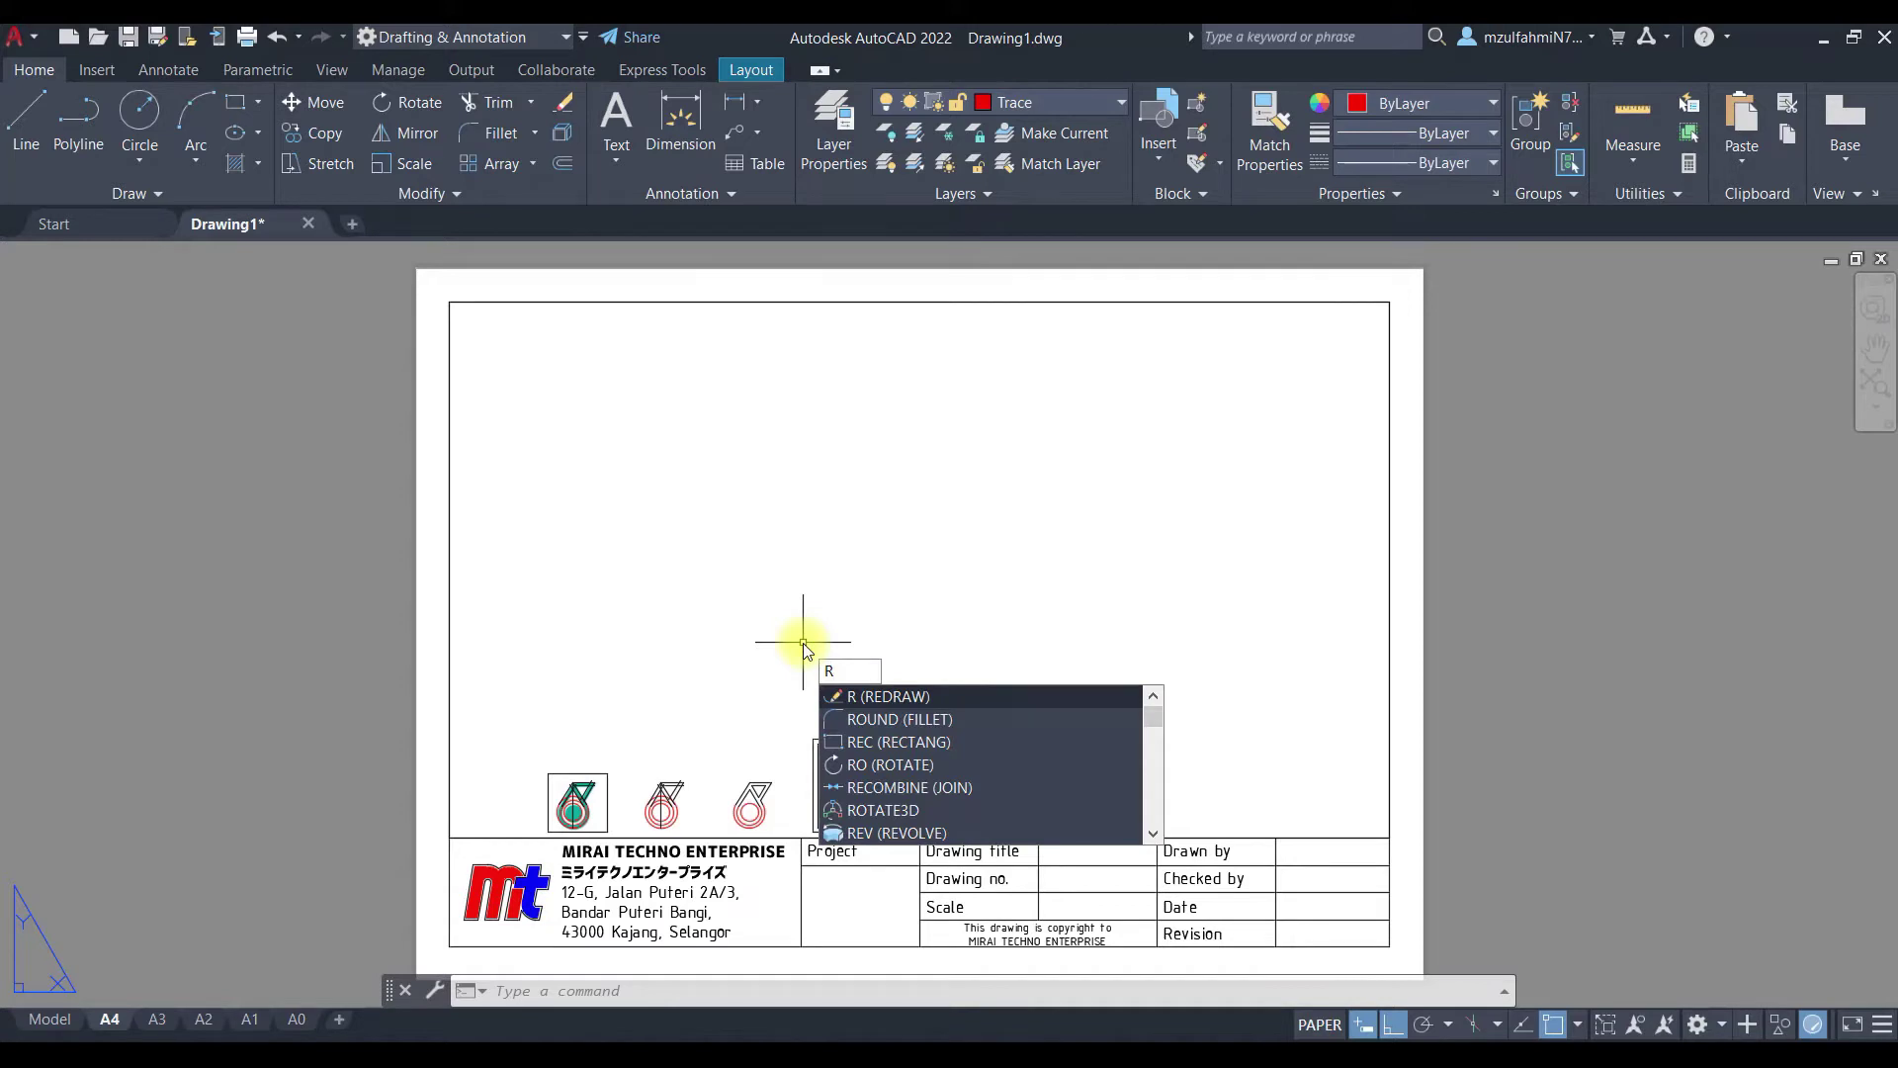
Step: Align the framed logo to the A4 viewport's top corners, then return to model space
key("Escape")
key("Escape")
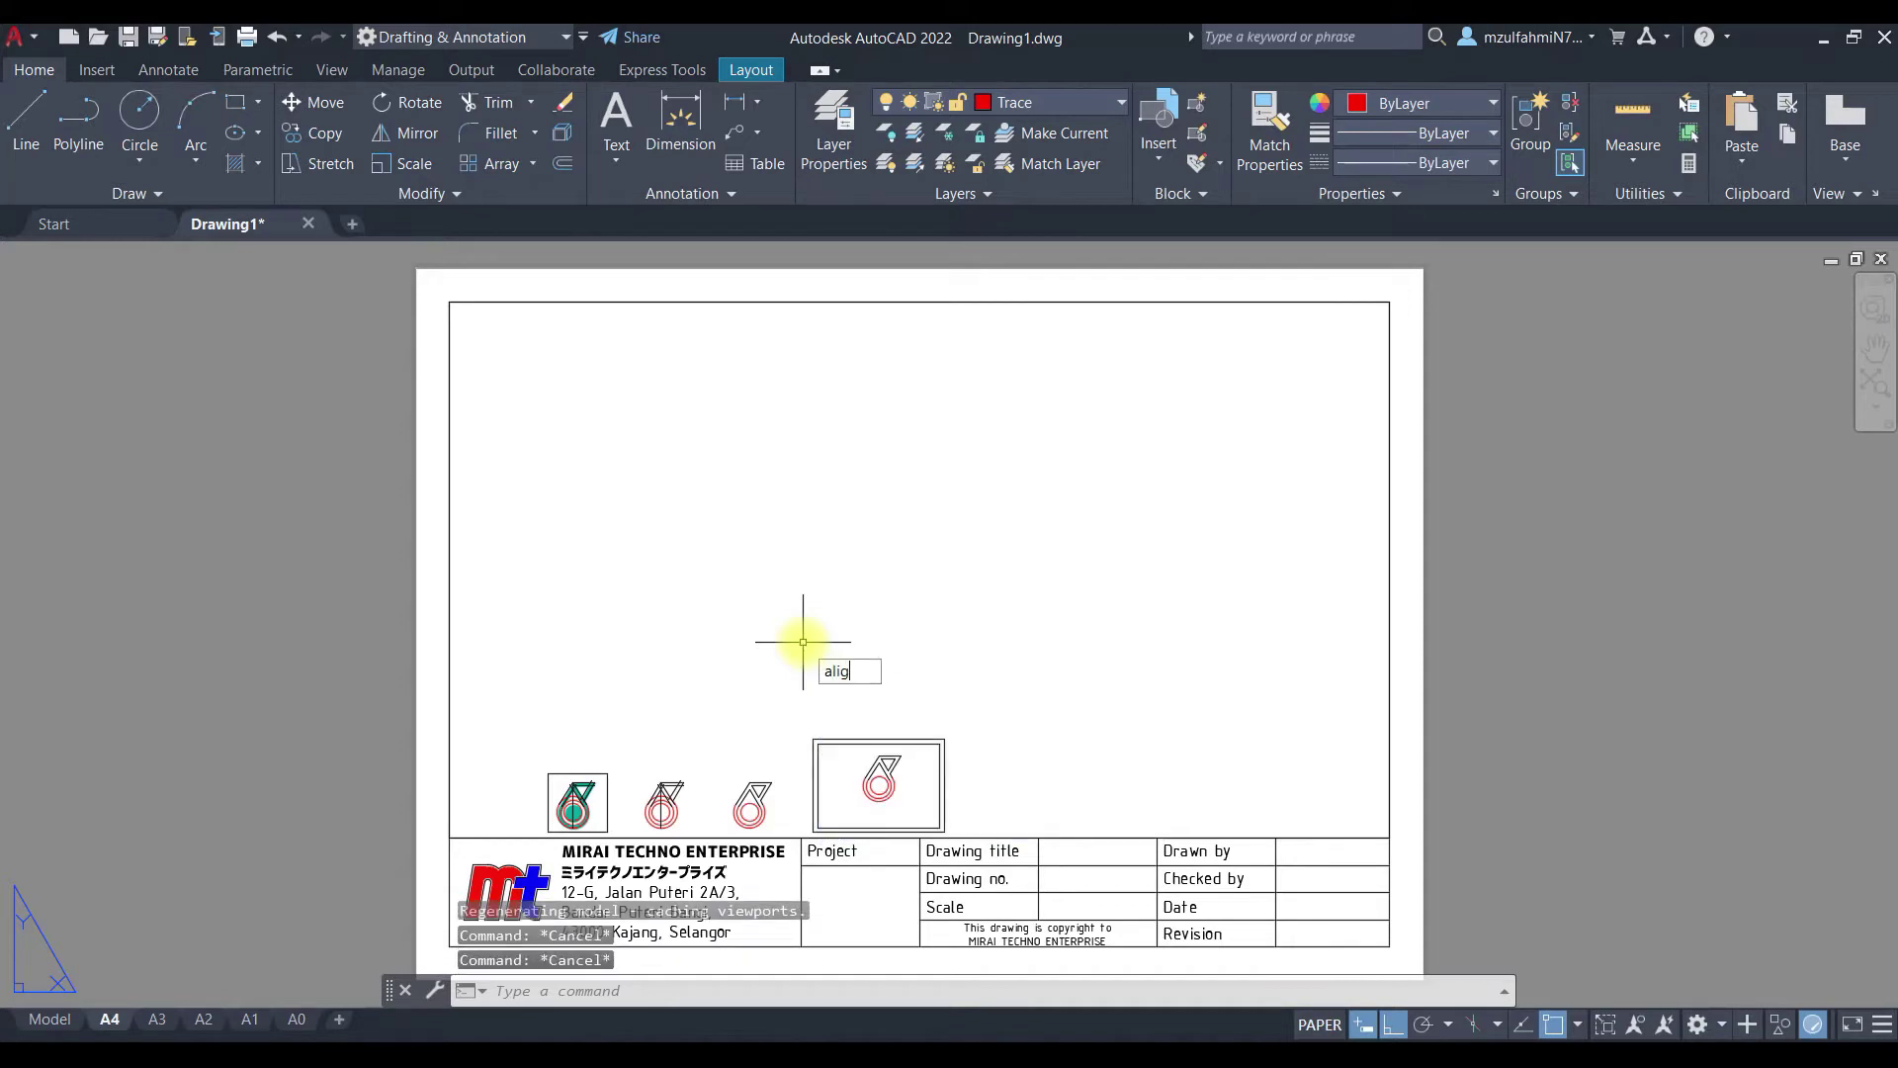
key("Return")
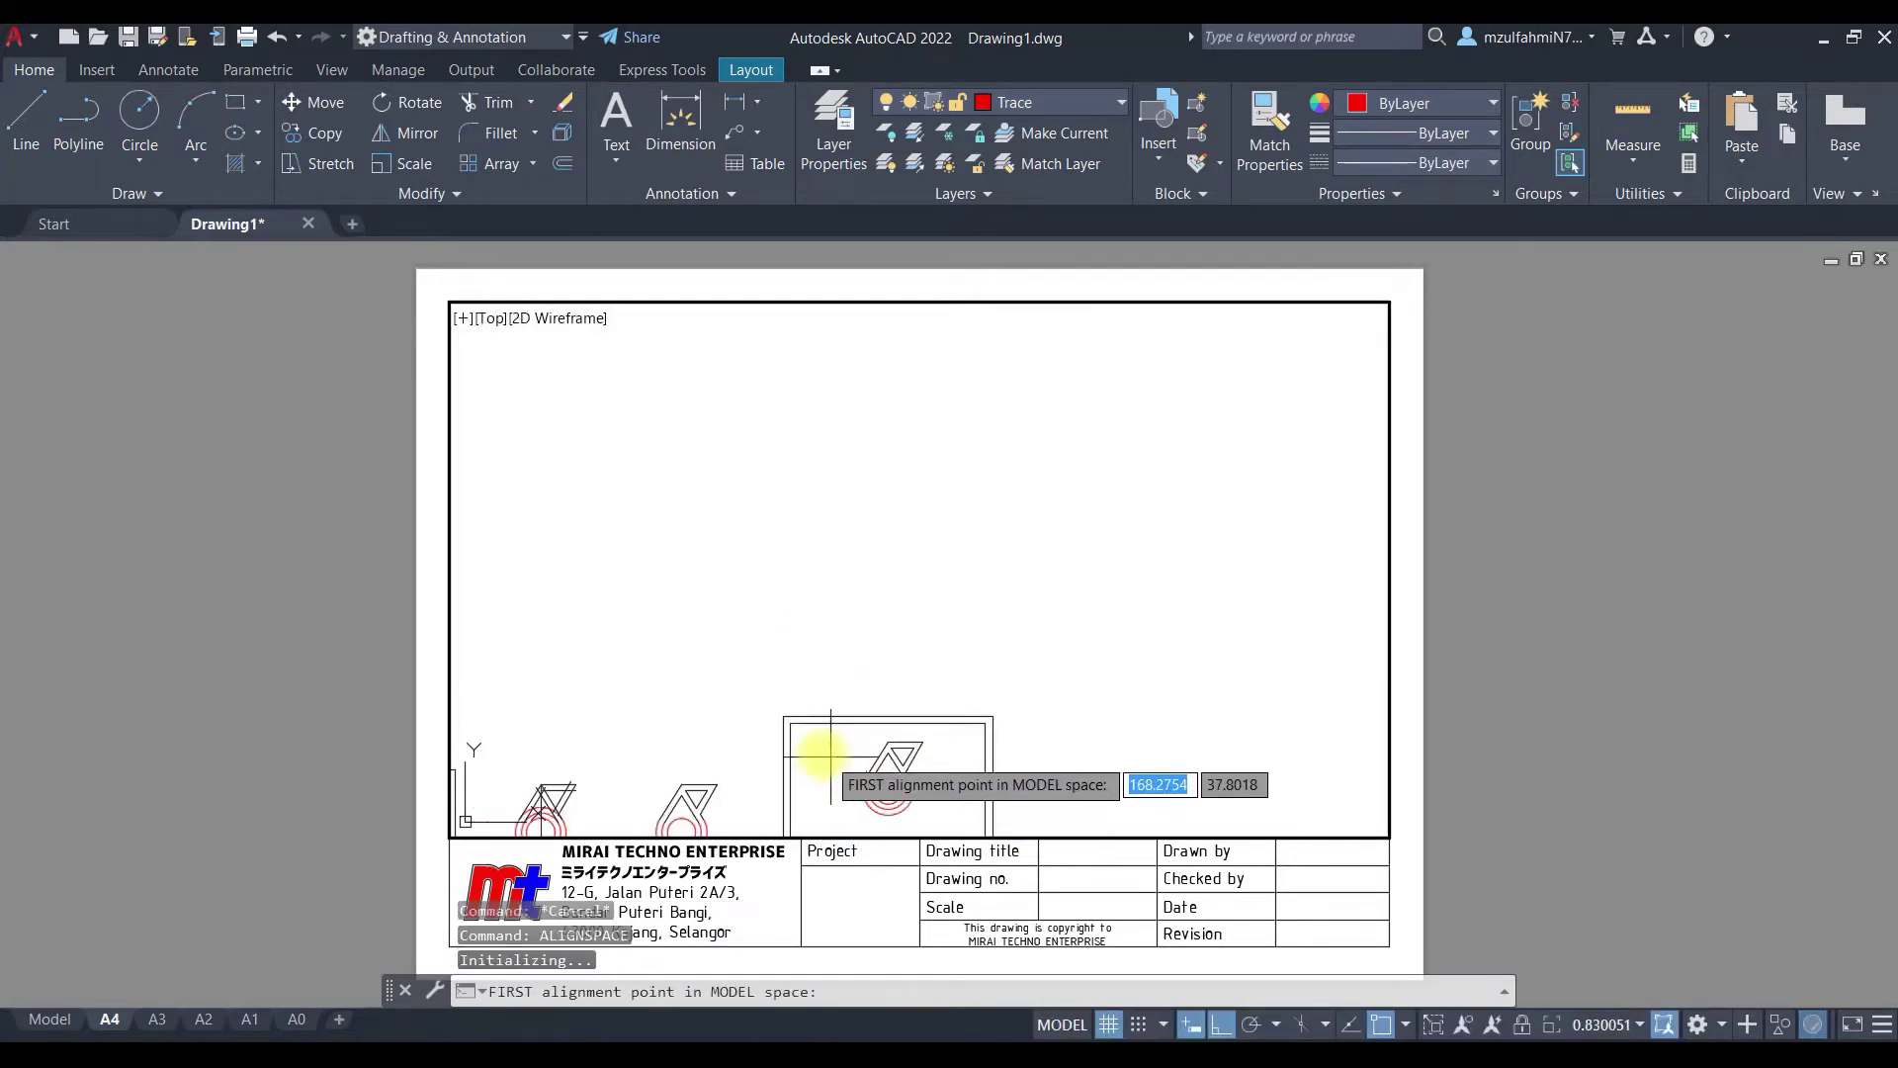
left_click(791, 722)
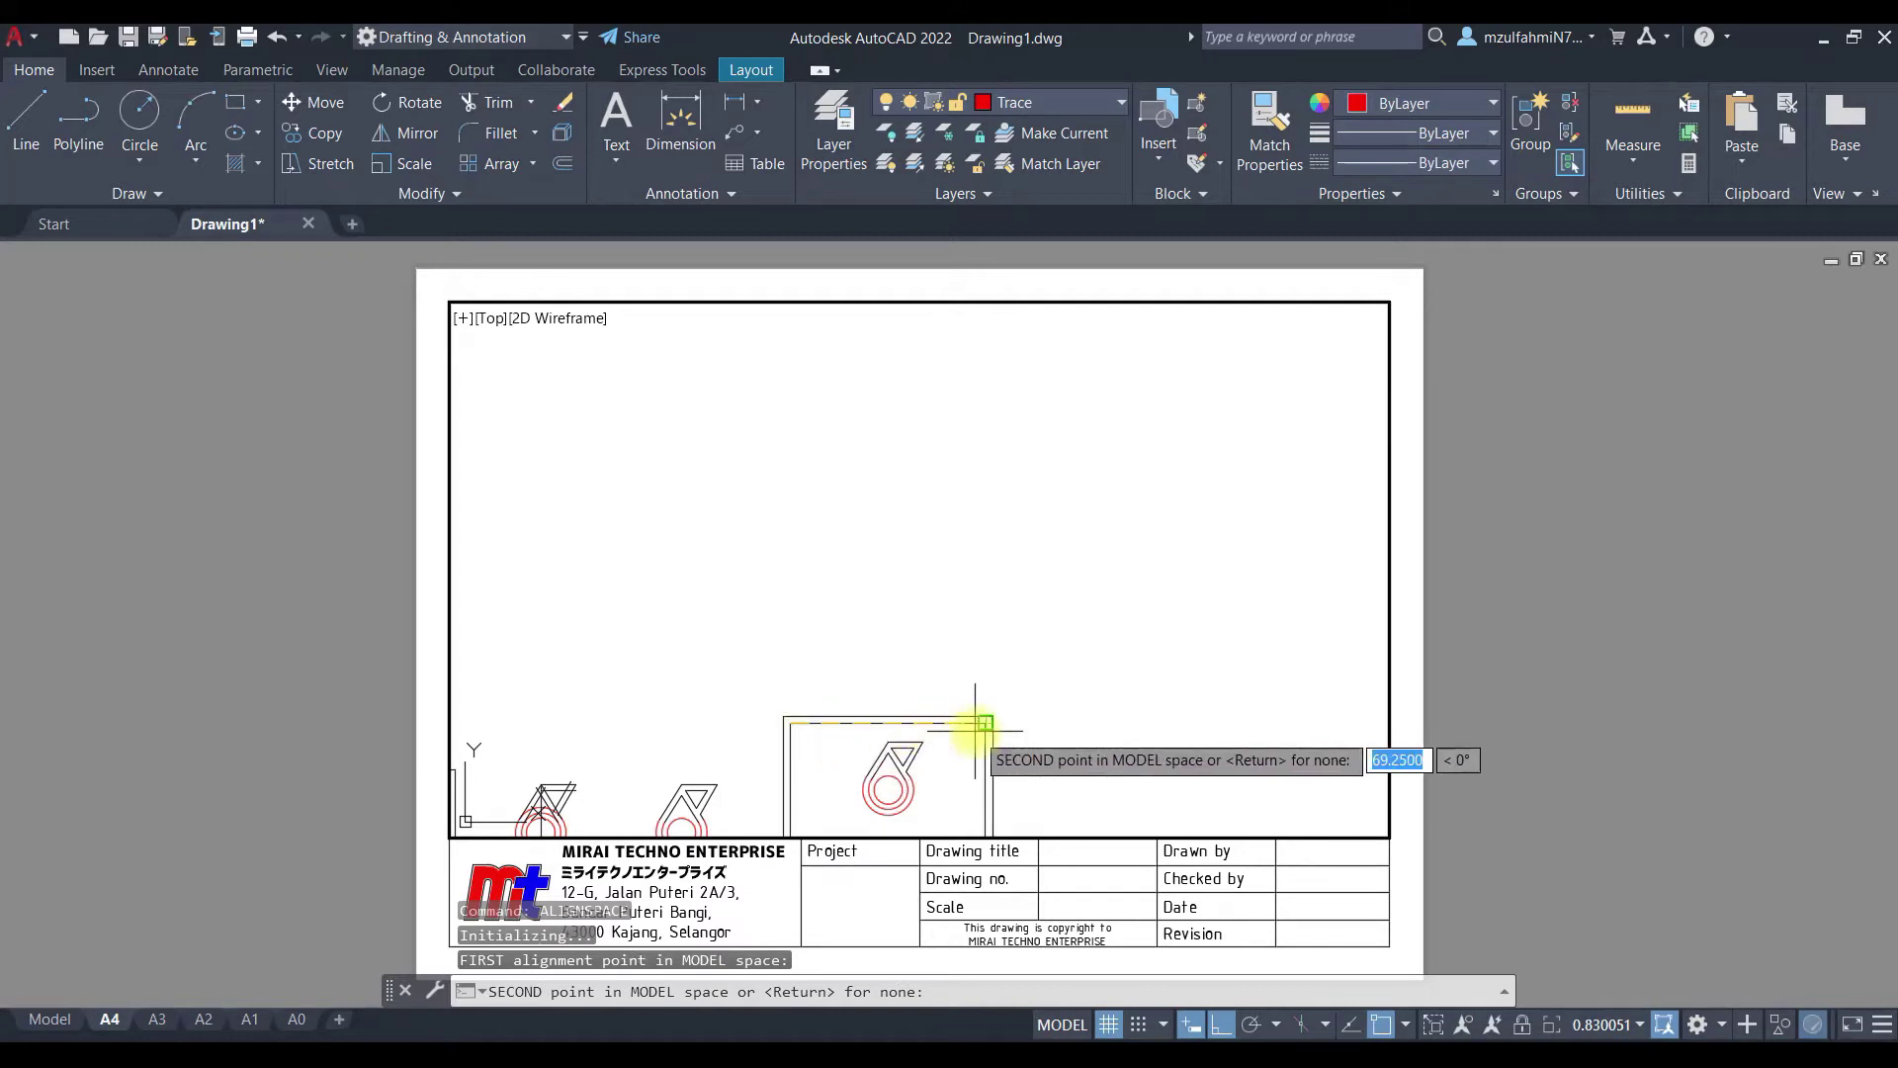
key("Return")
left_click(451, 303)
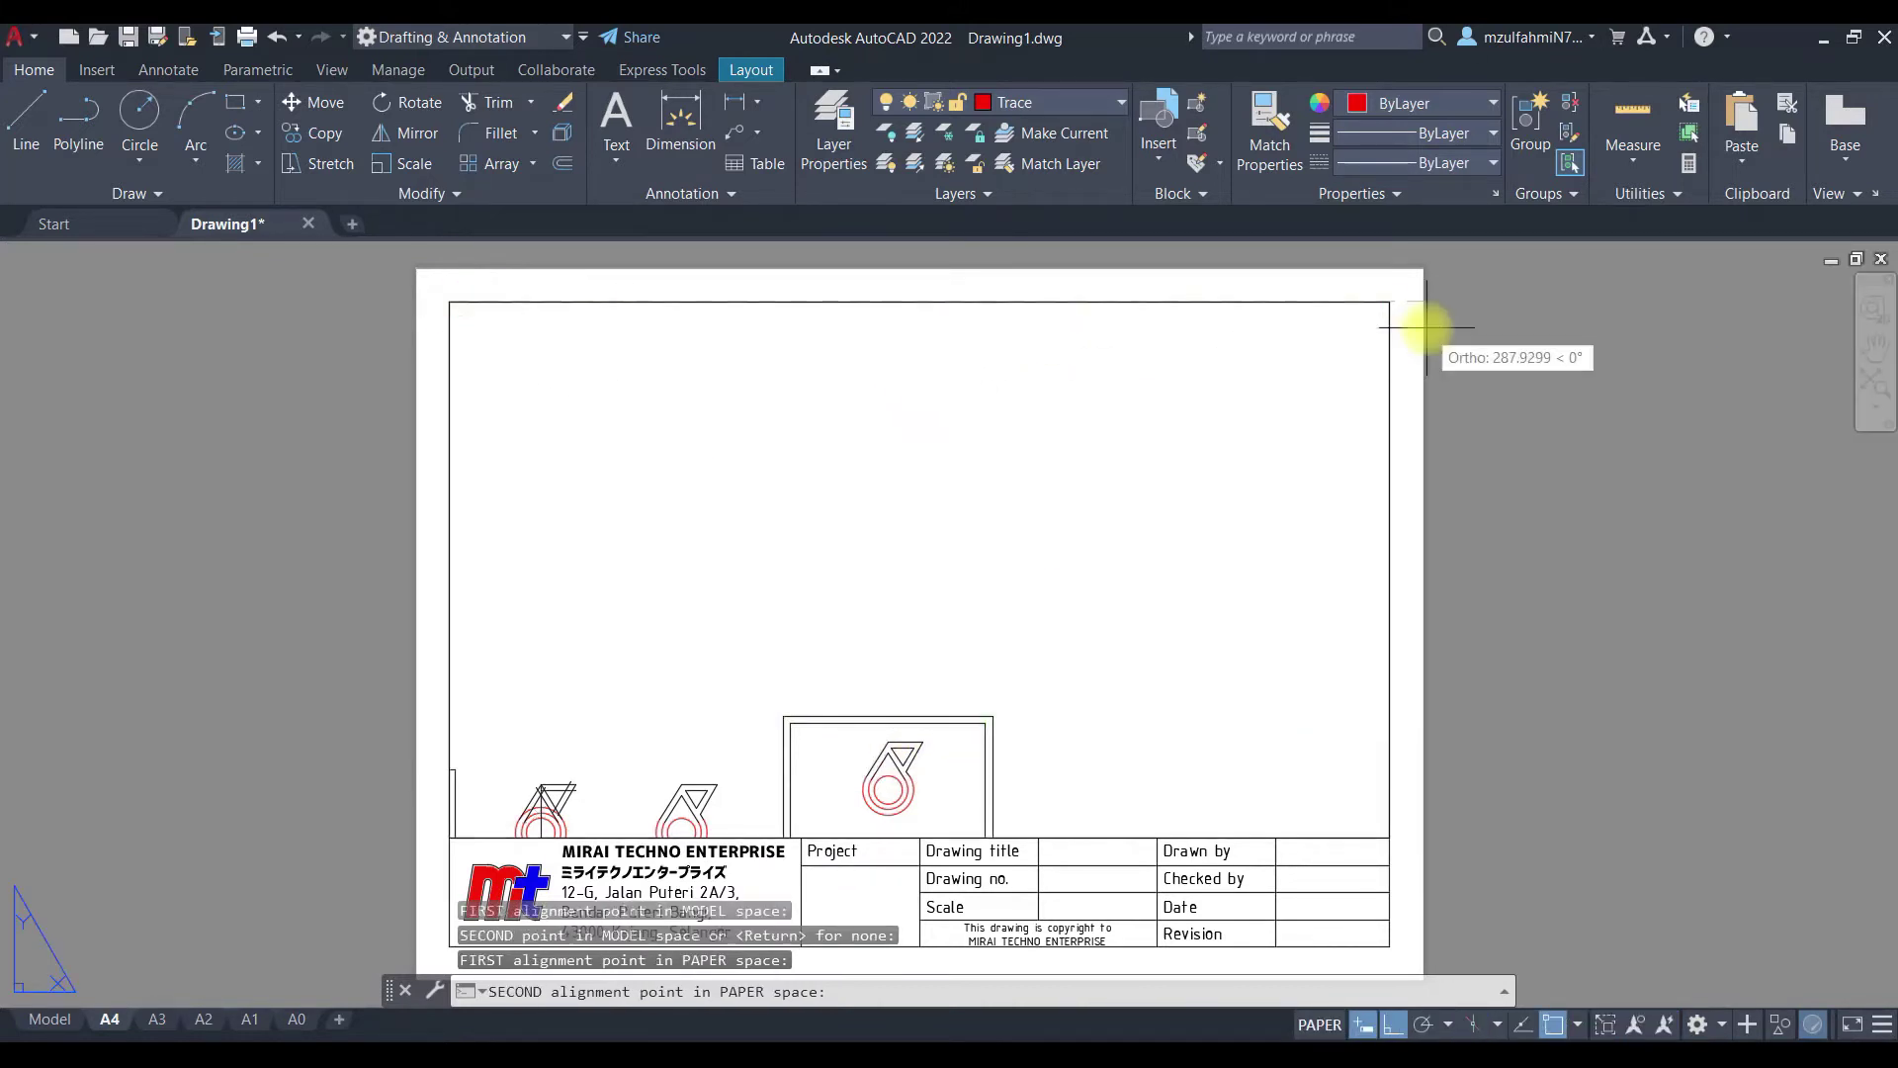
left_click(1393, 308)
key("Return")
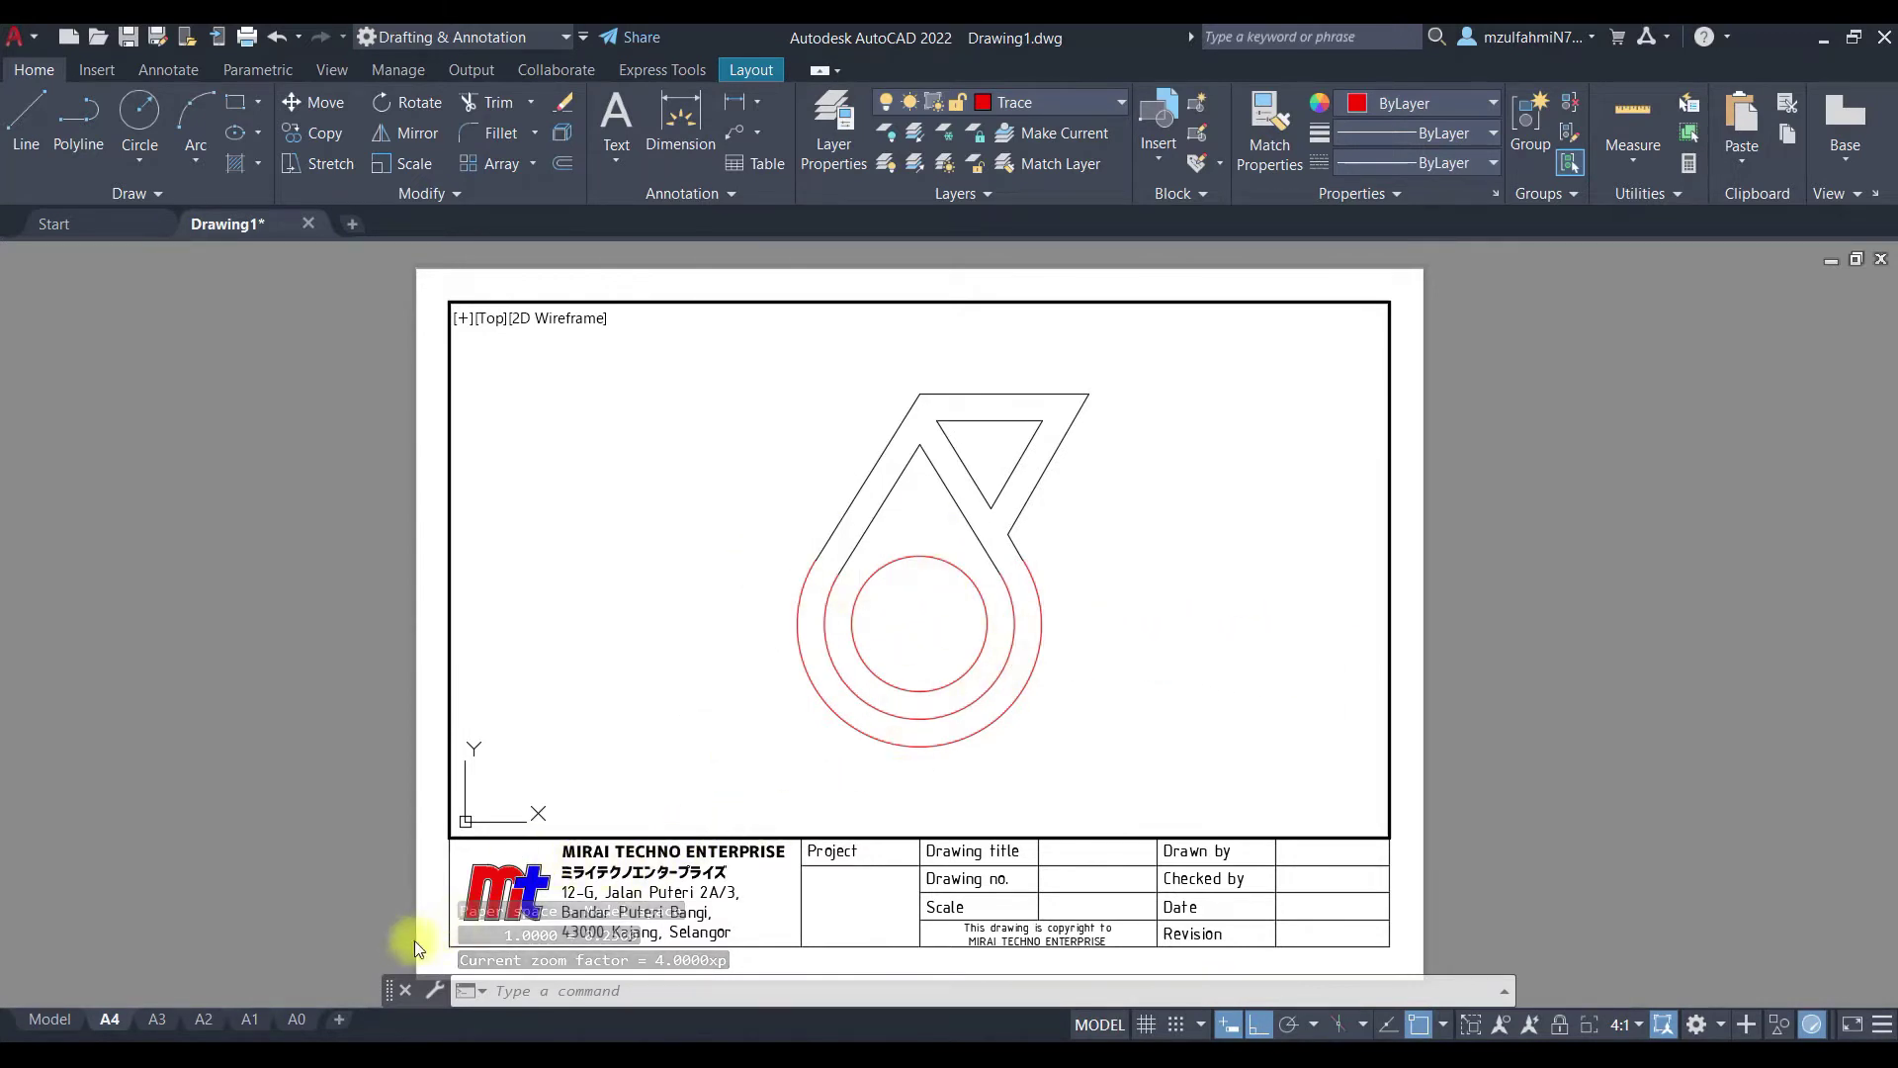
left_click(1099, 1024)
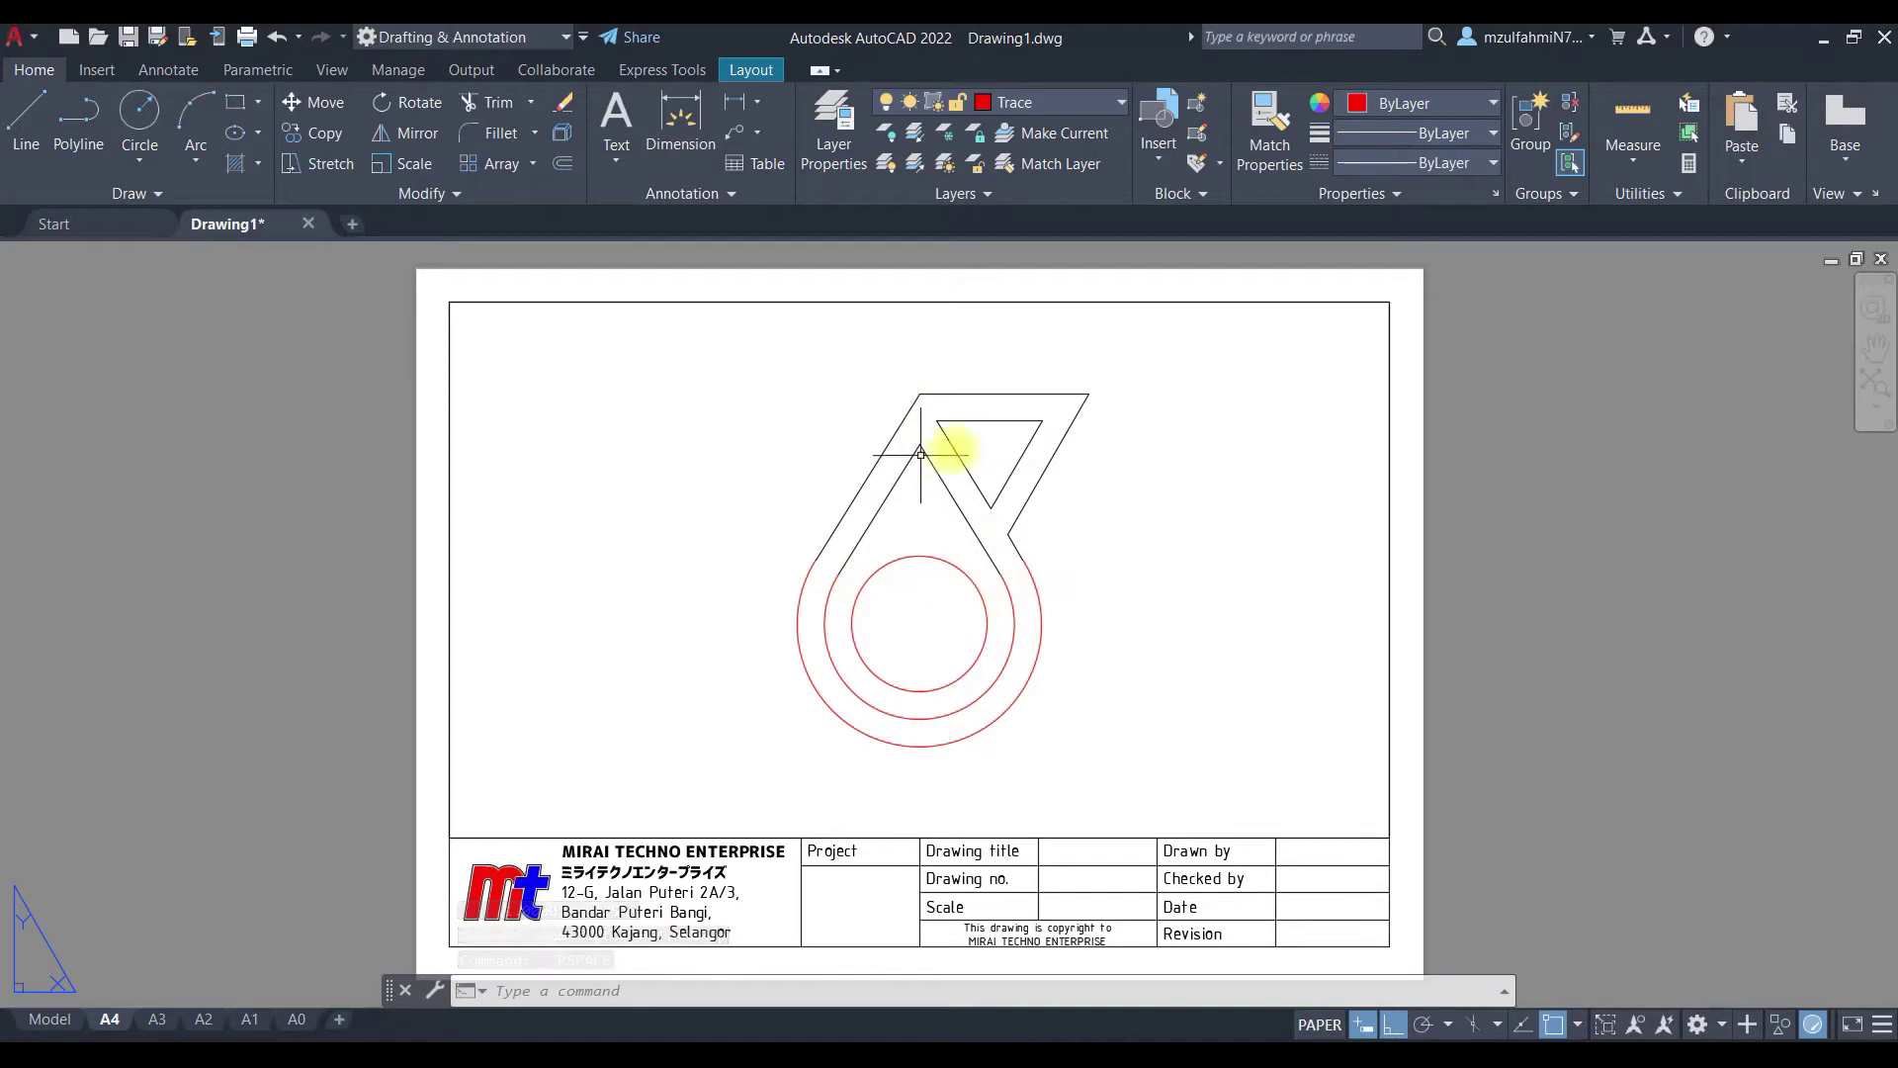
left_click(39, 1020)
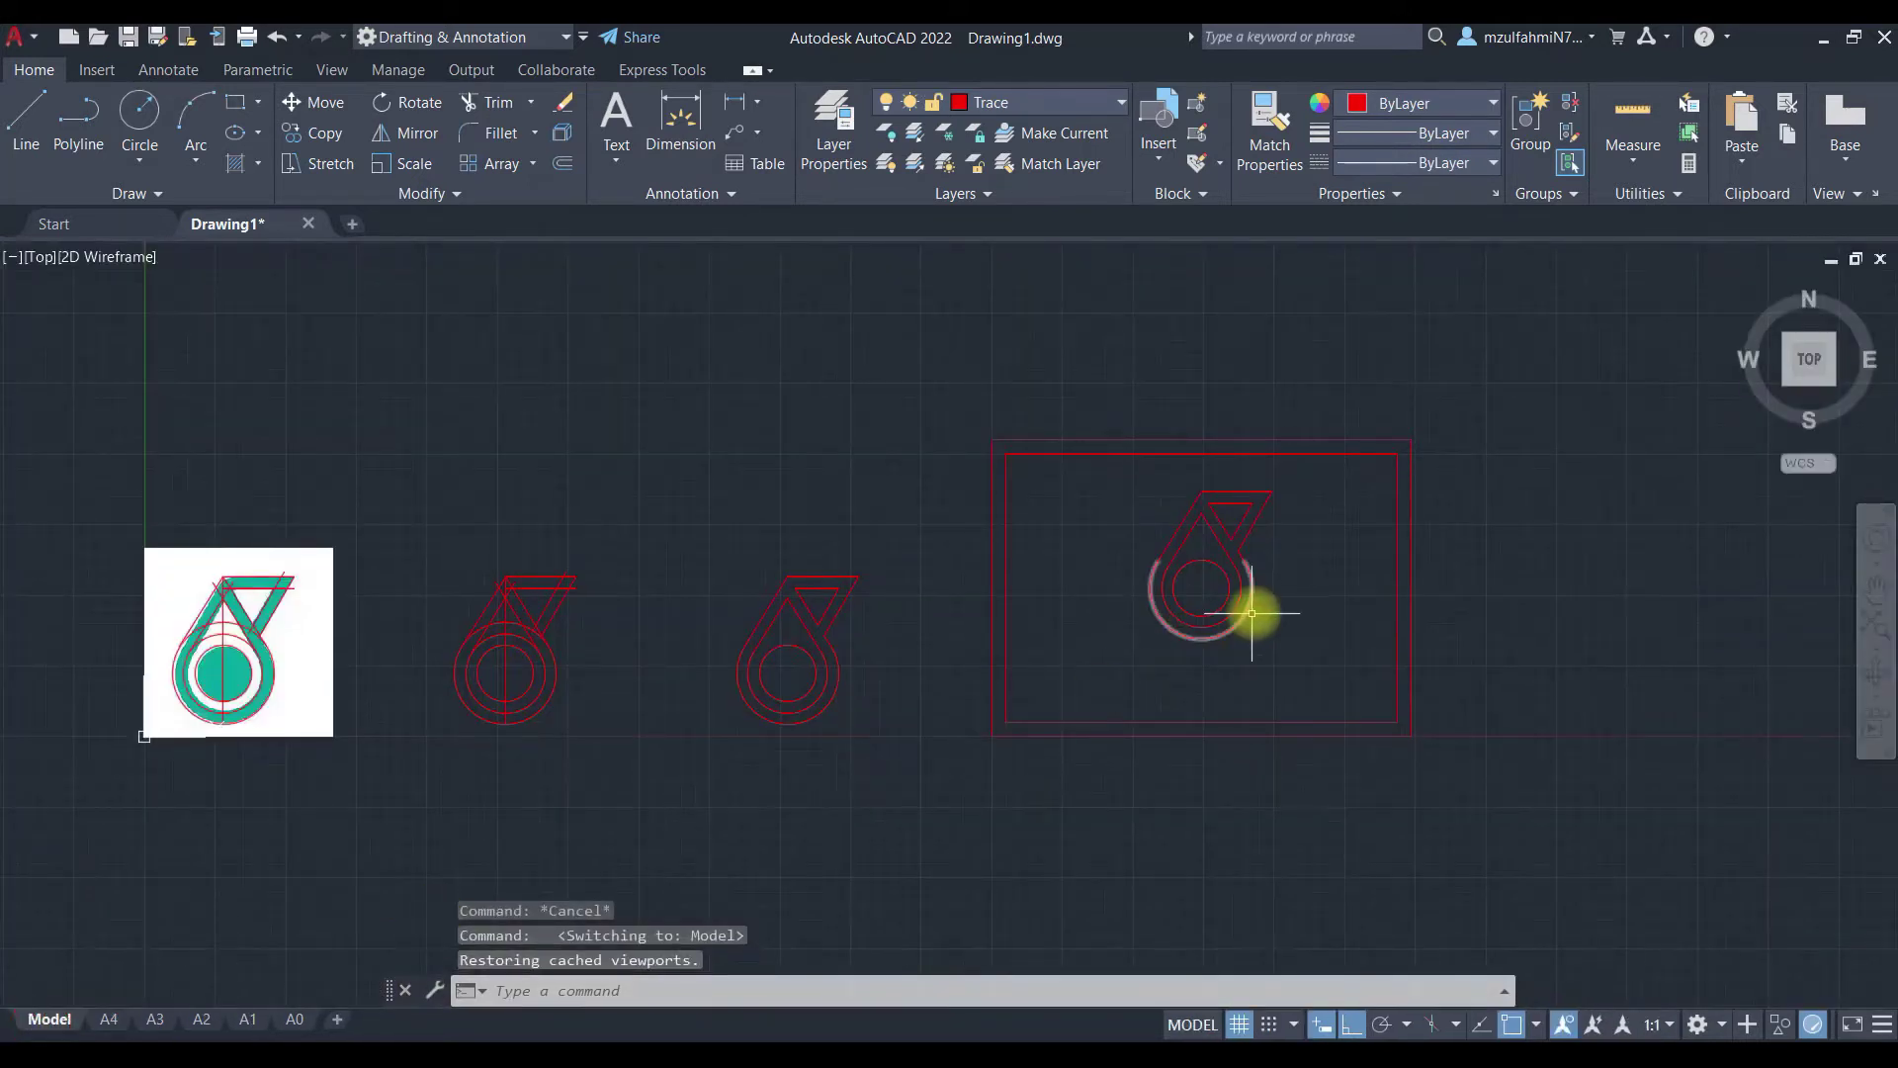
Step: Briefly select the logo's circles, then centre the framed logo in view
left_click(1293, 590)
left_click(1084, 644)
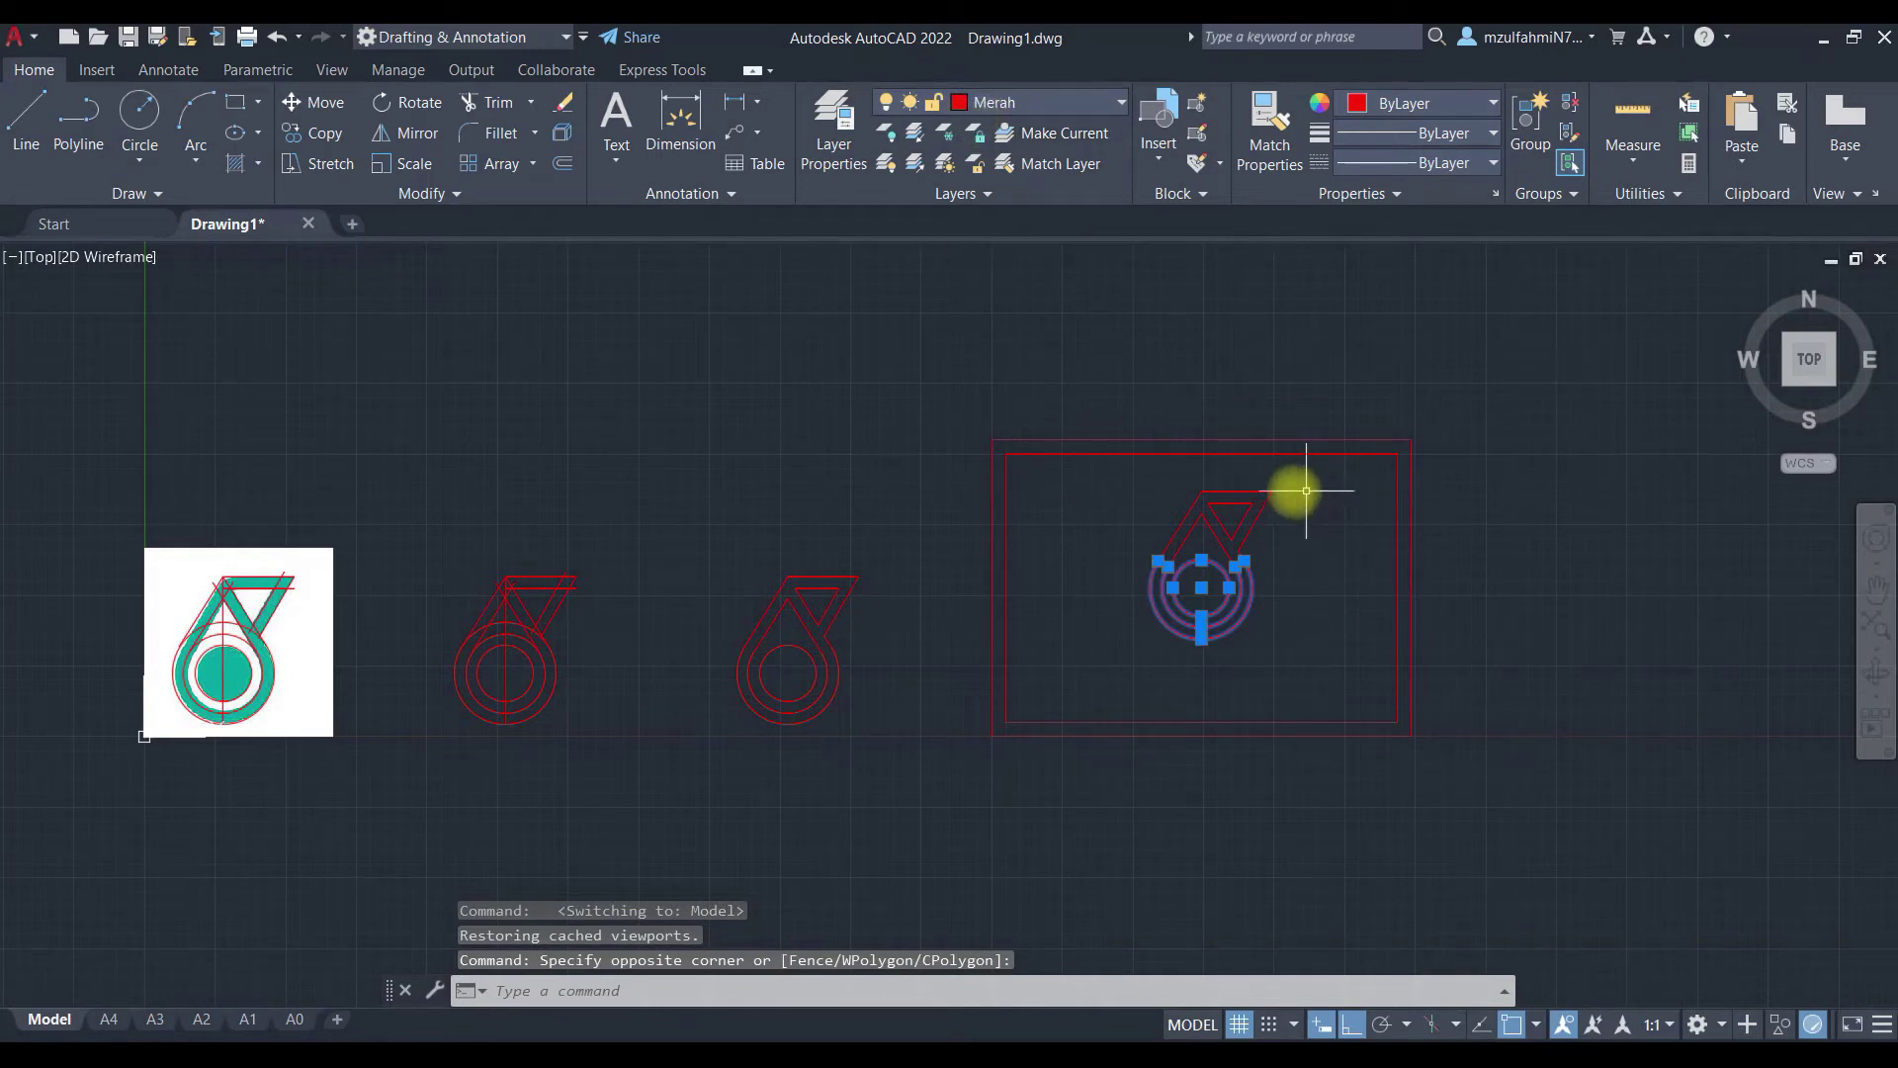
key("Escape")
scroll(1253, 593, "up", 2)
middle_click_drag(1273, 603, 1178, 606)
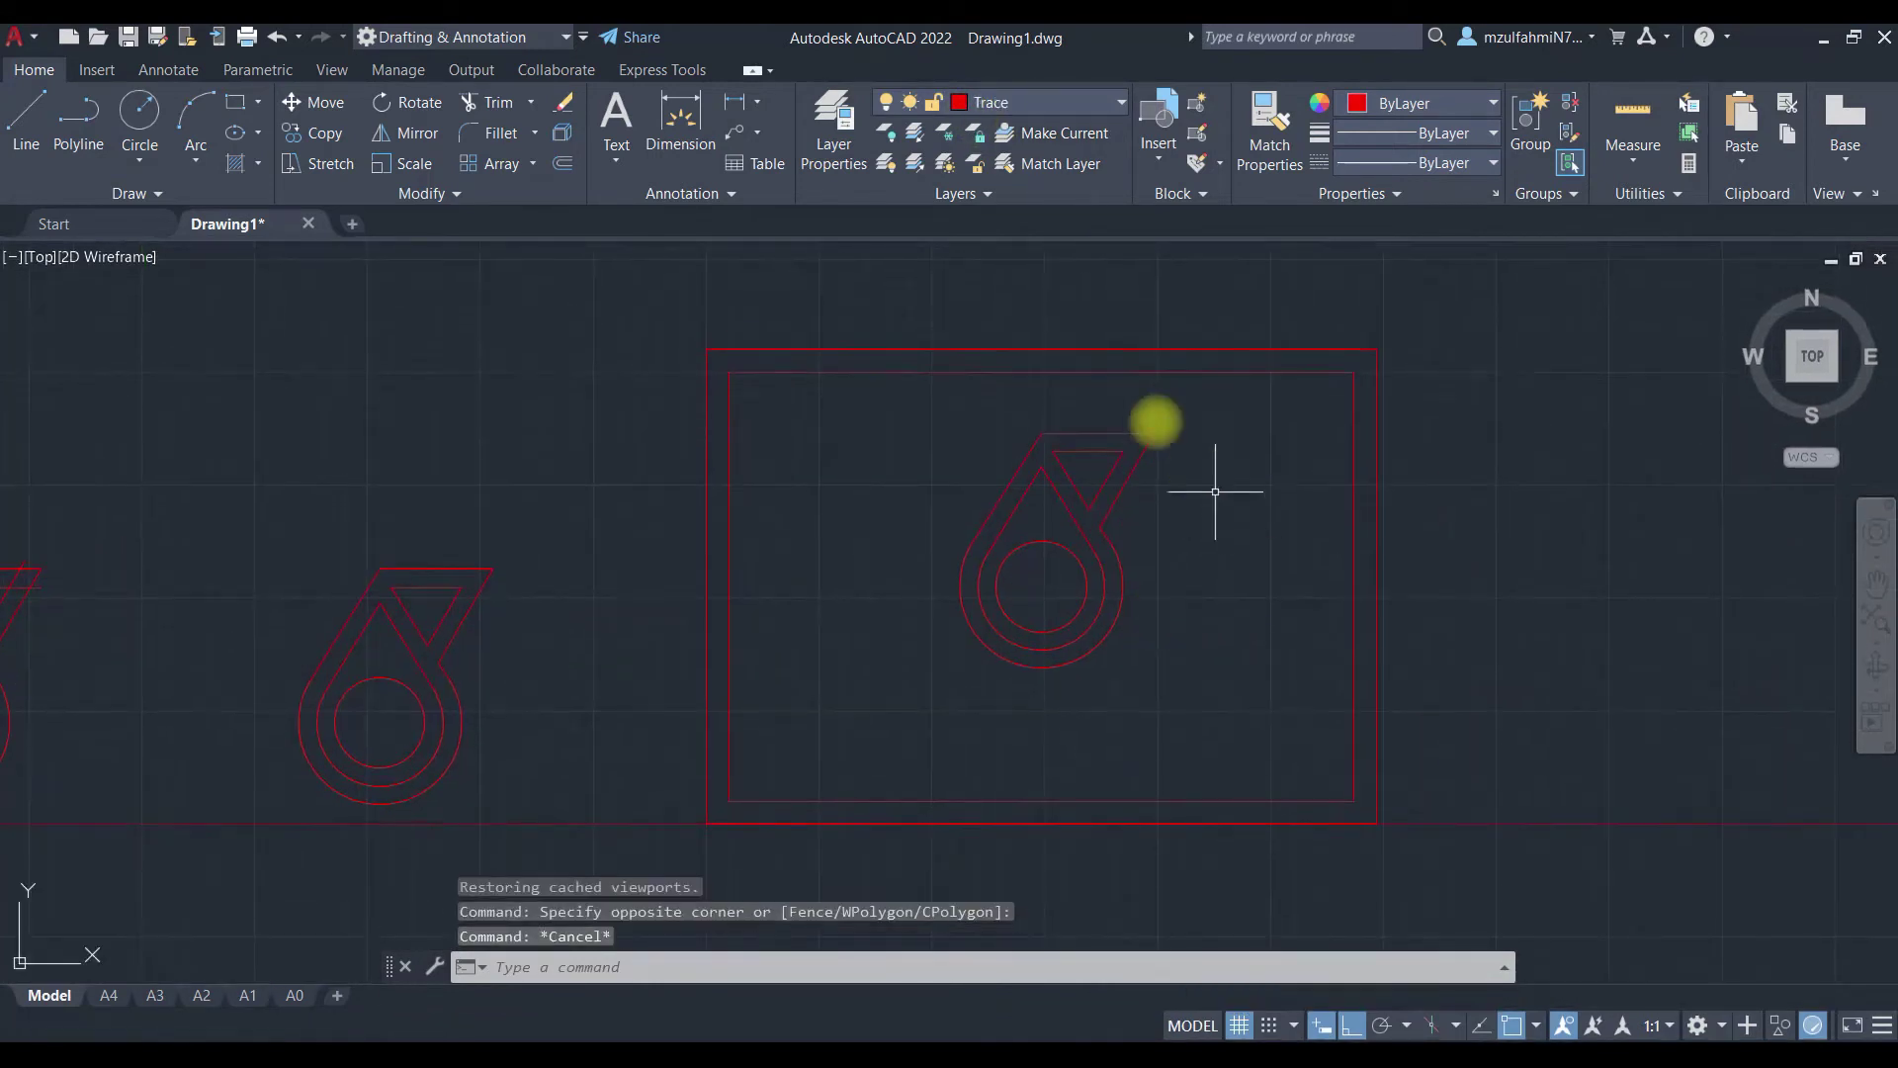
Step: Hatch the logo's outer teardrop band with the SOLID pattern
type("h")
key("Return")
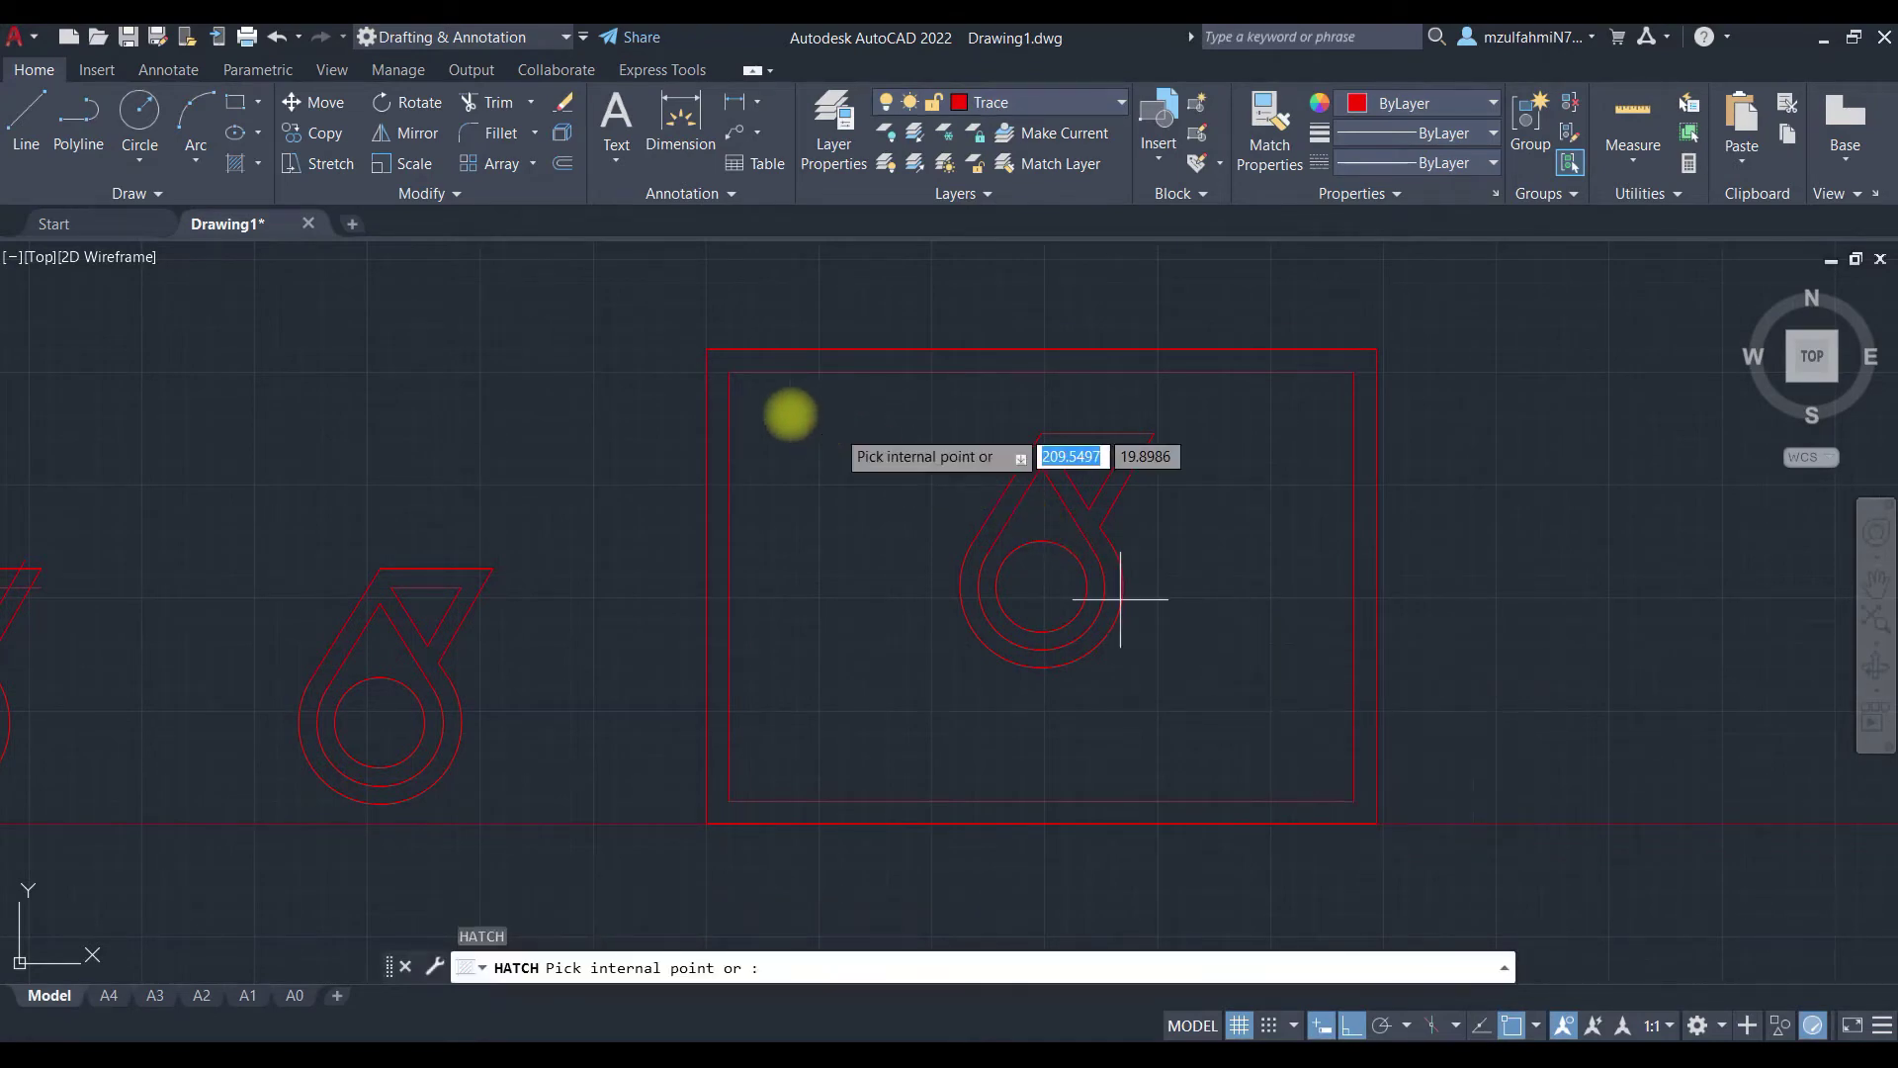
scroll(1017, 500, "up", 4)
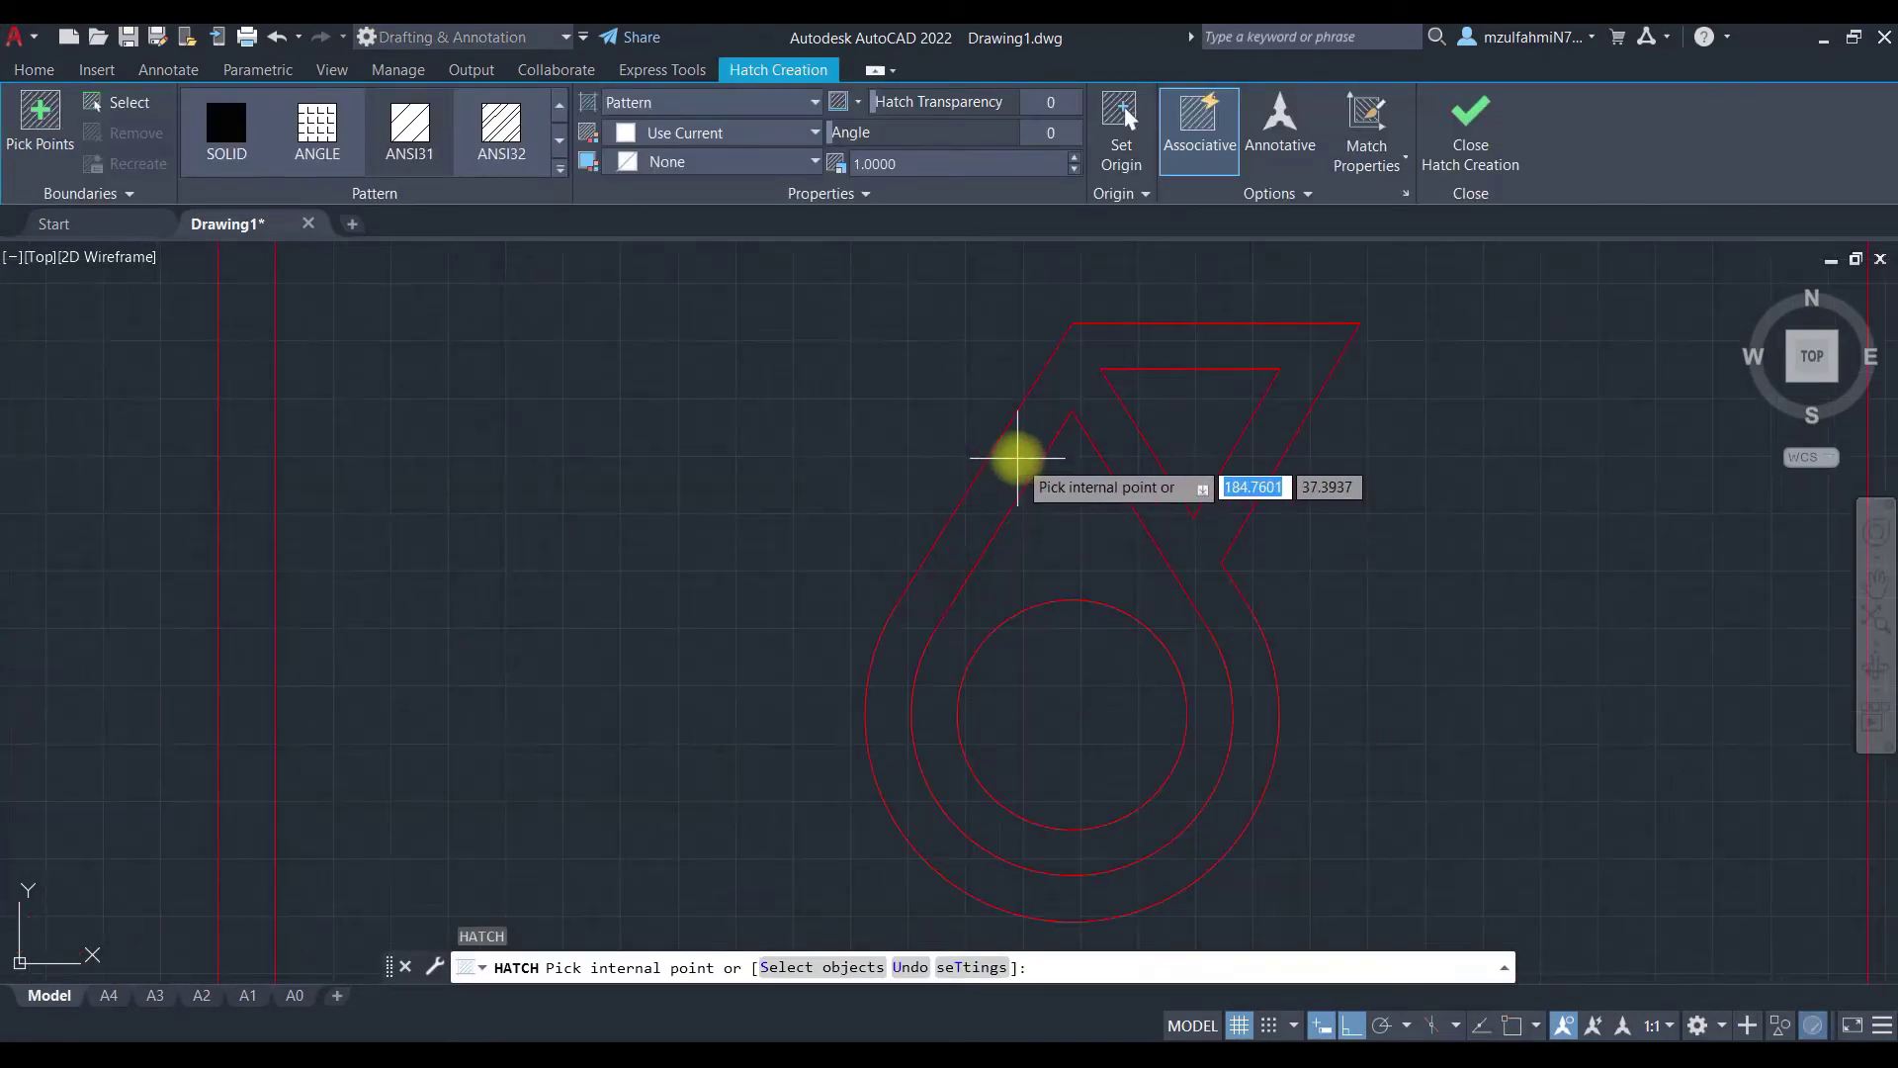
left_click(1024, 446)
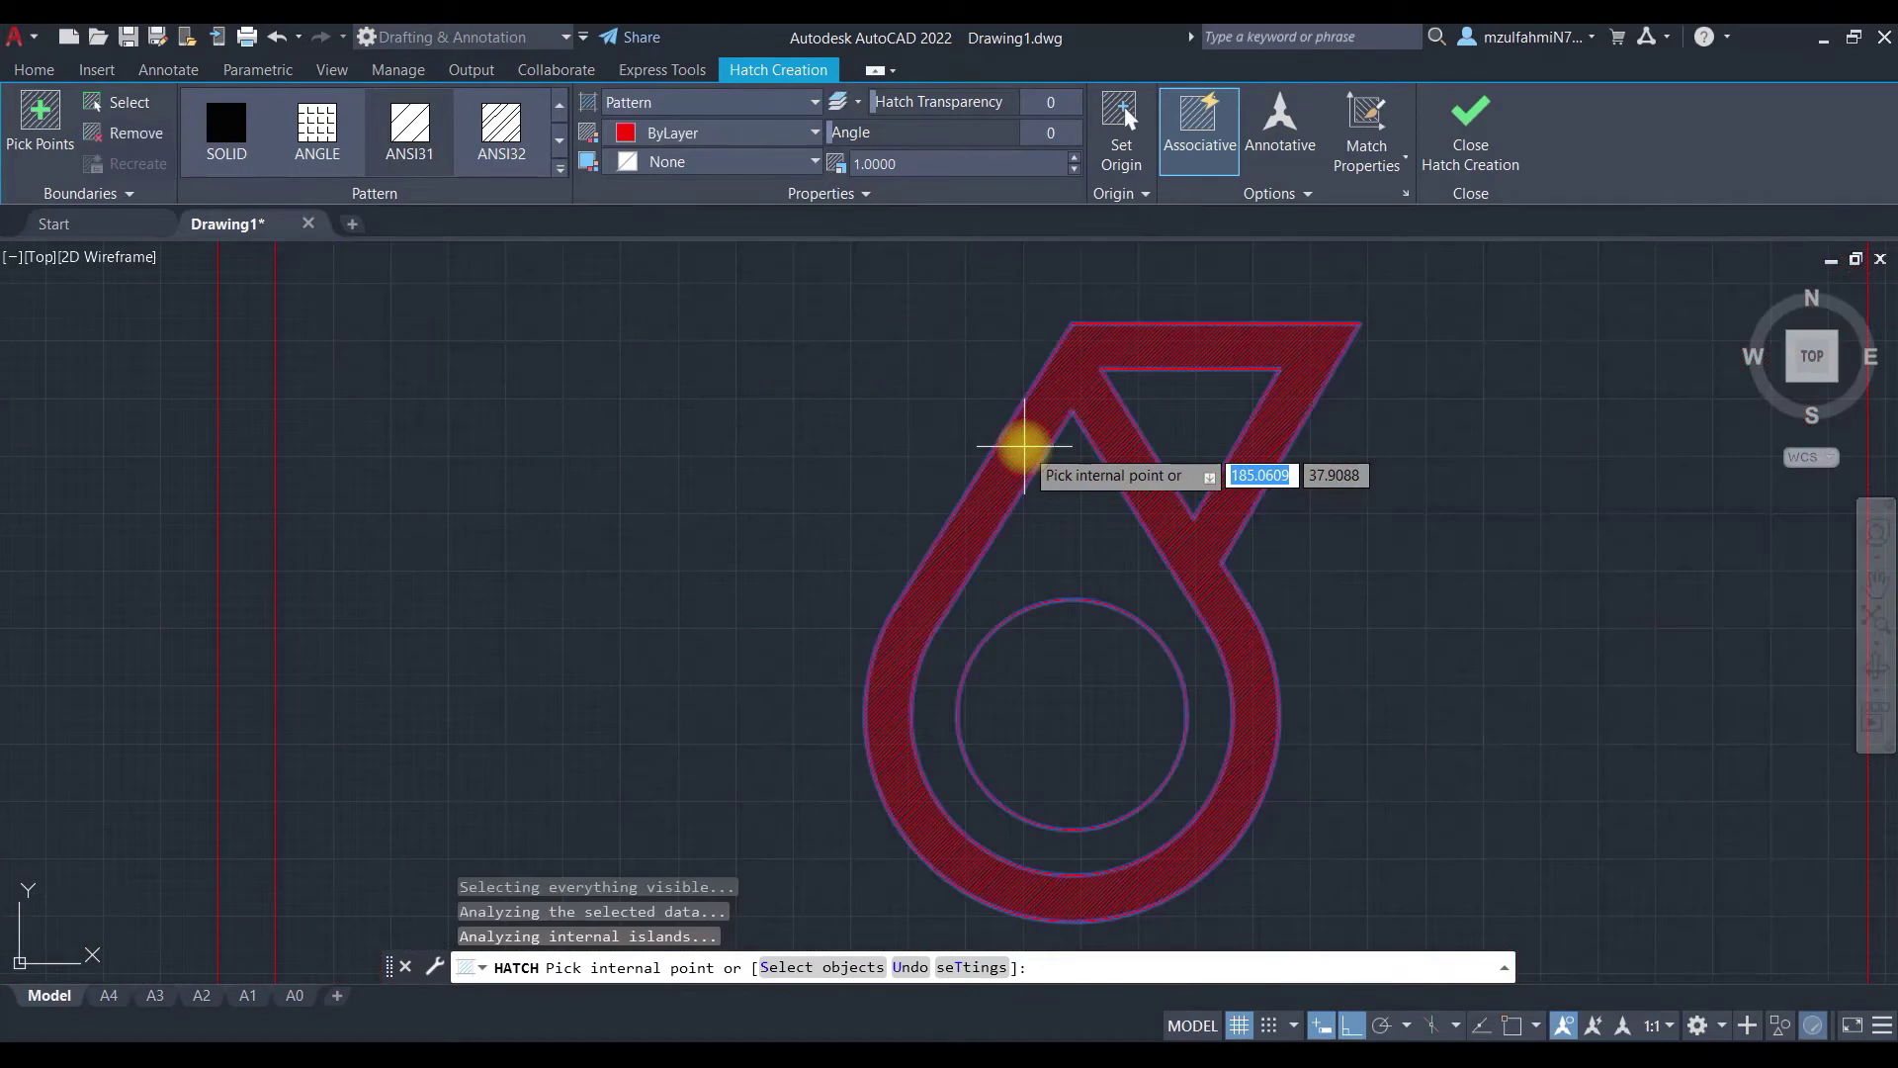
left_click(1240, 697)
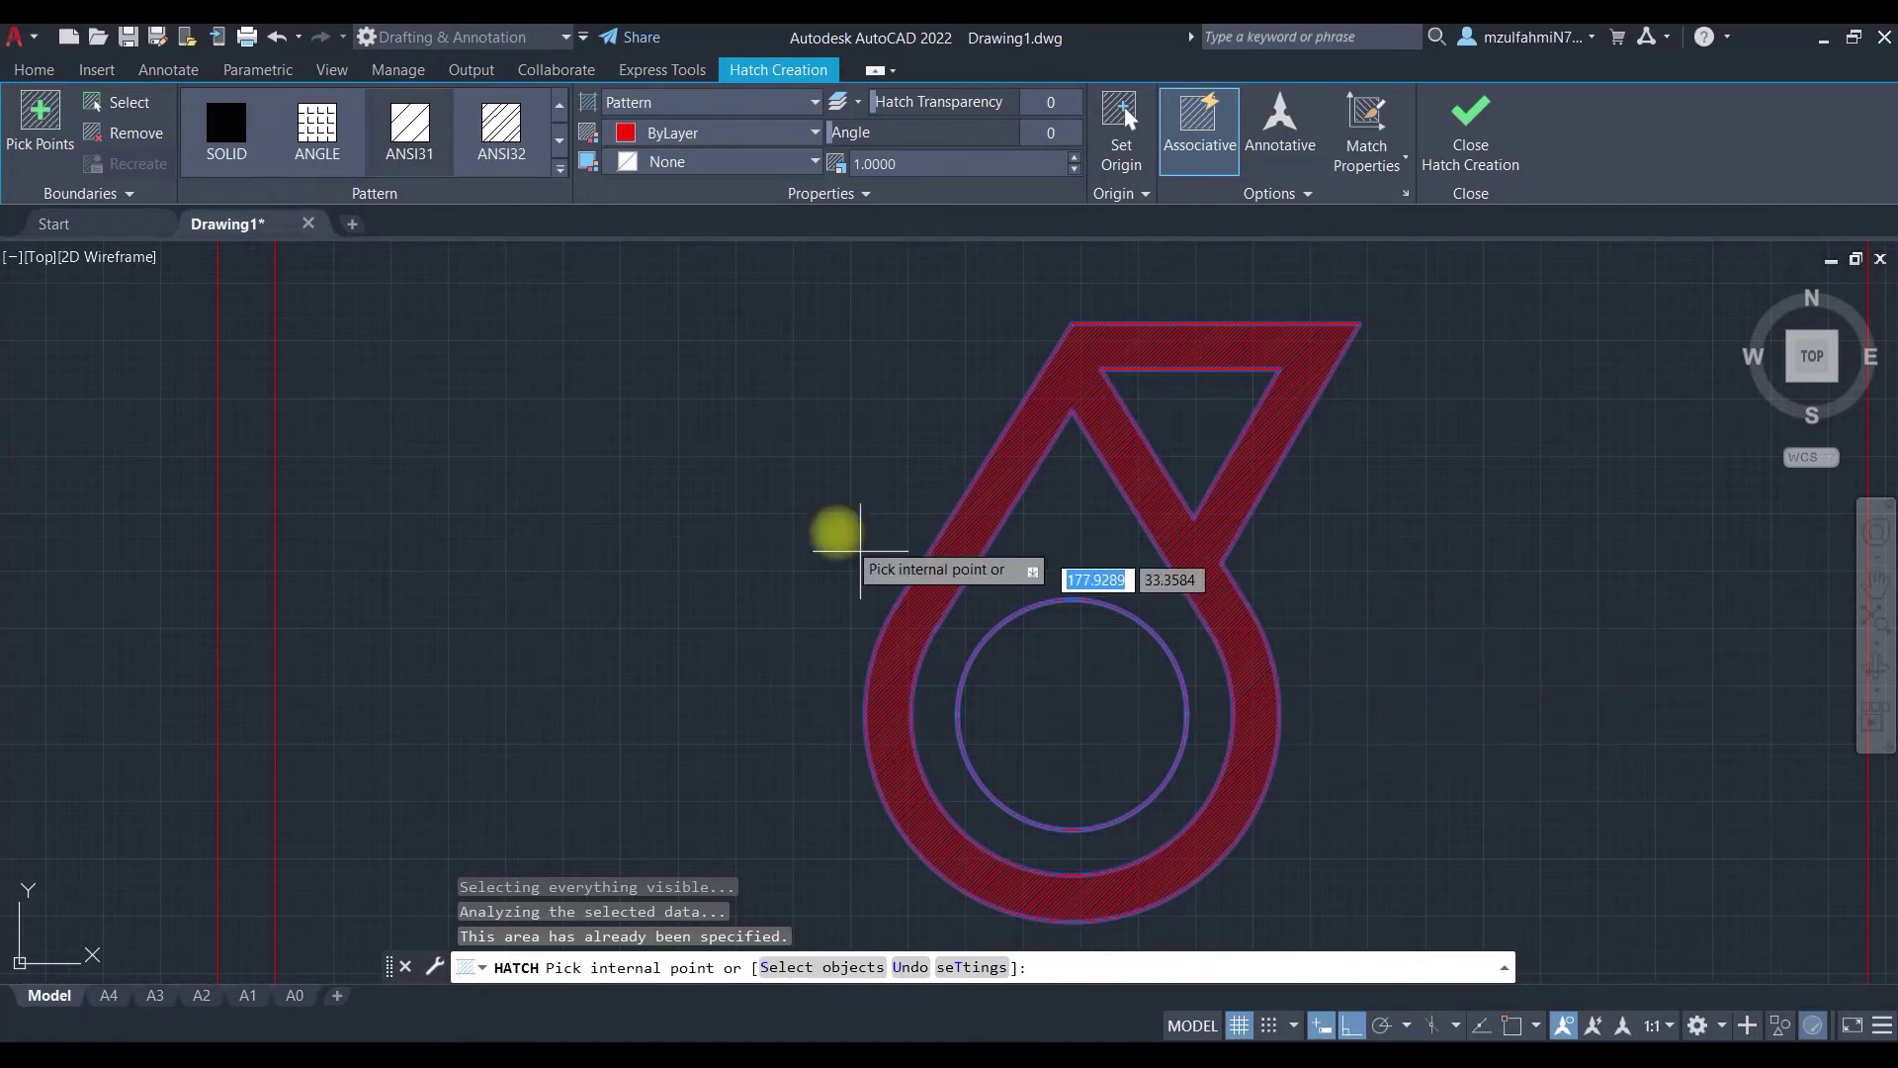
left_click(224, 131)
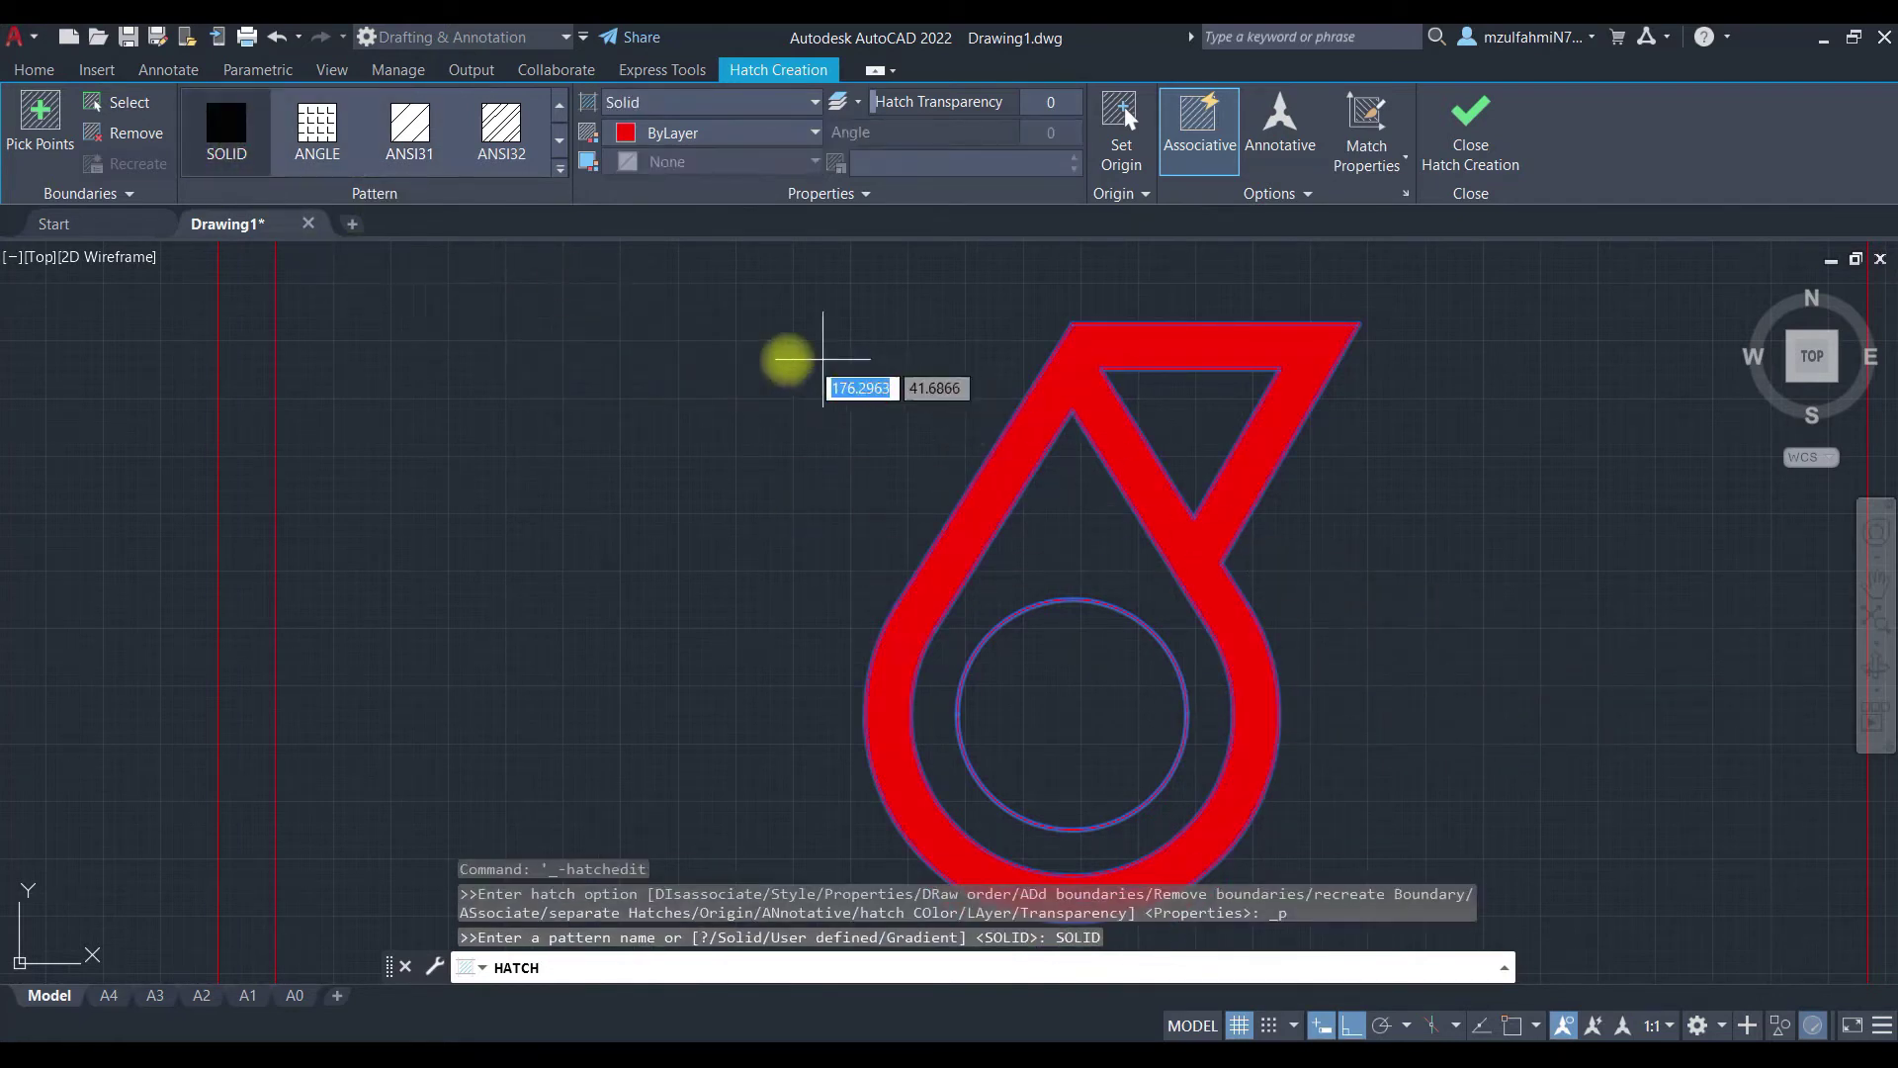
left_click(1088, 660)
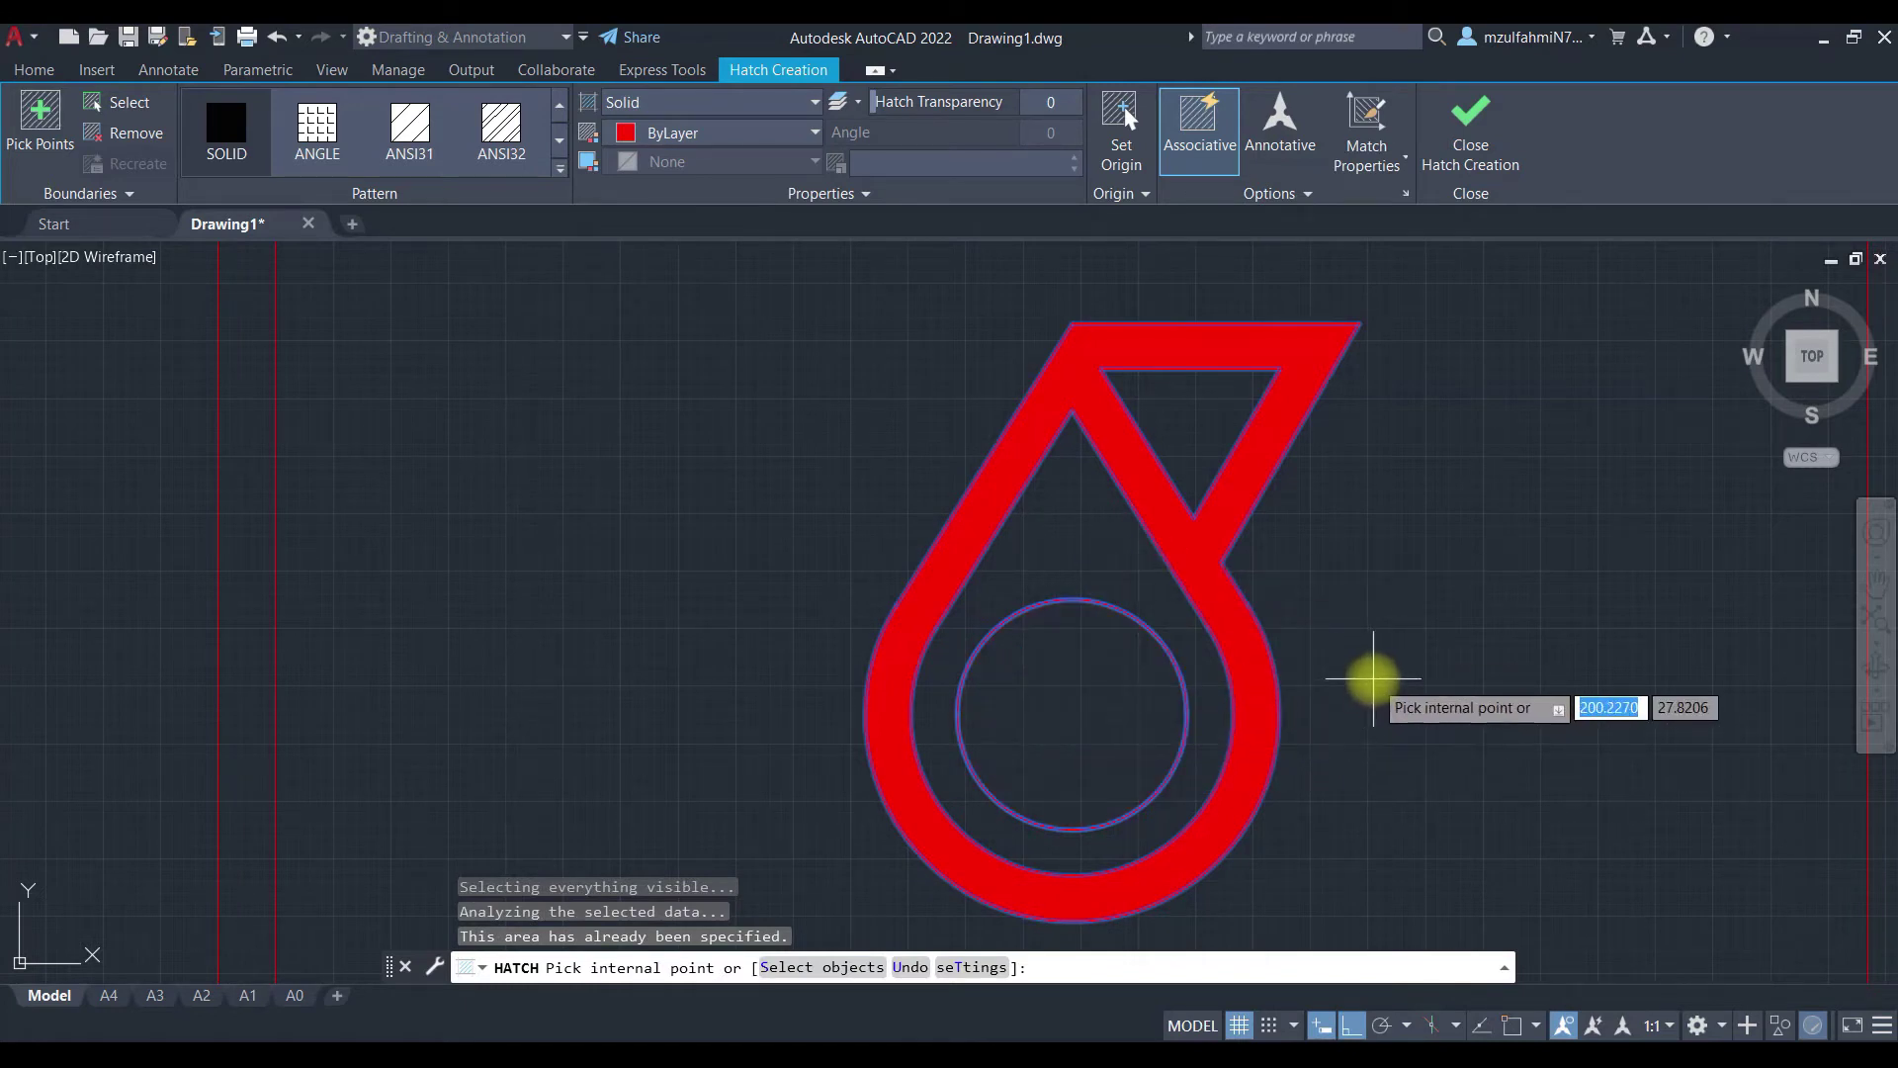
key("Return")
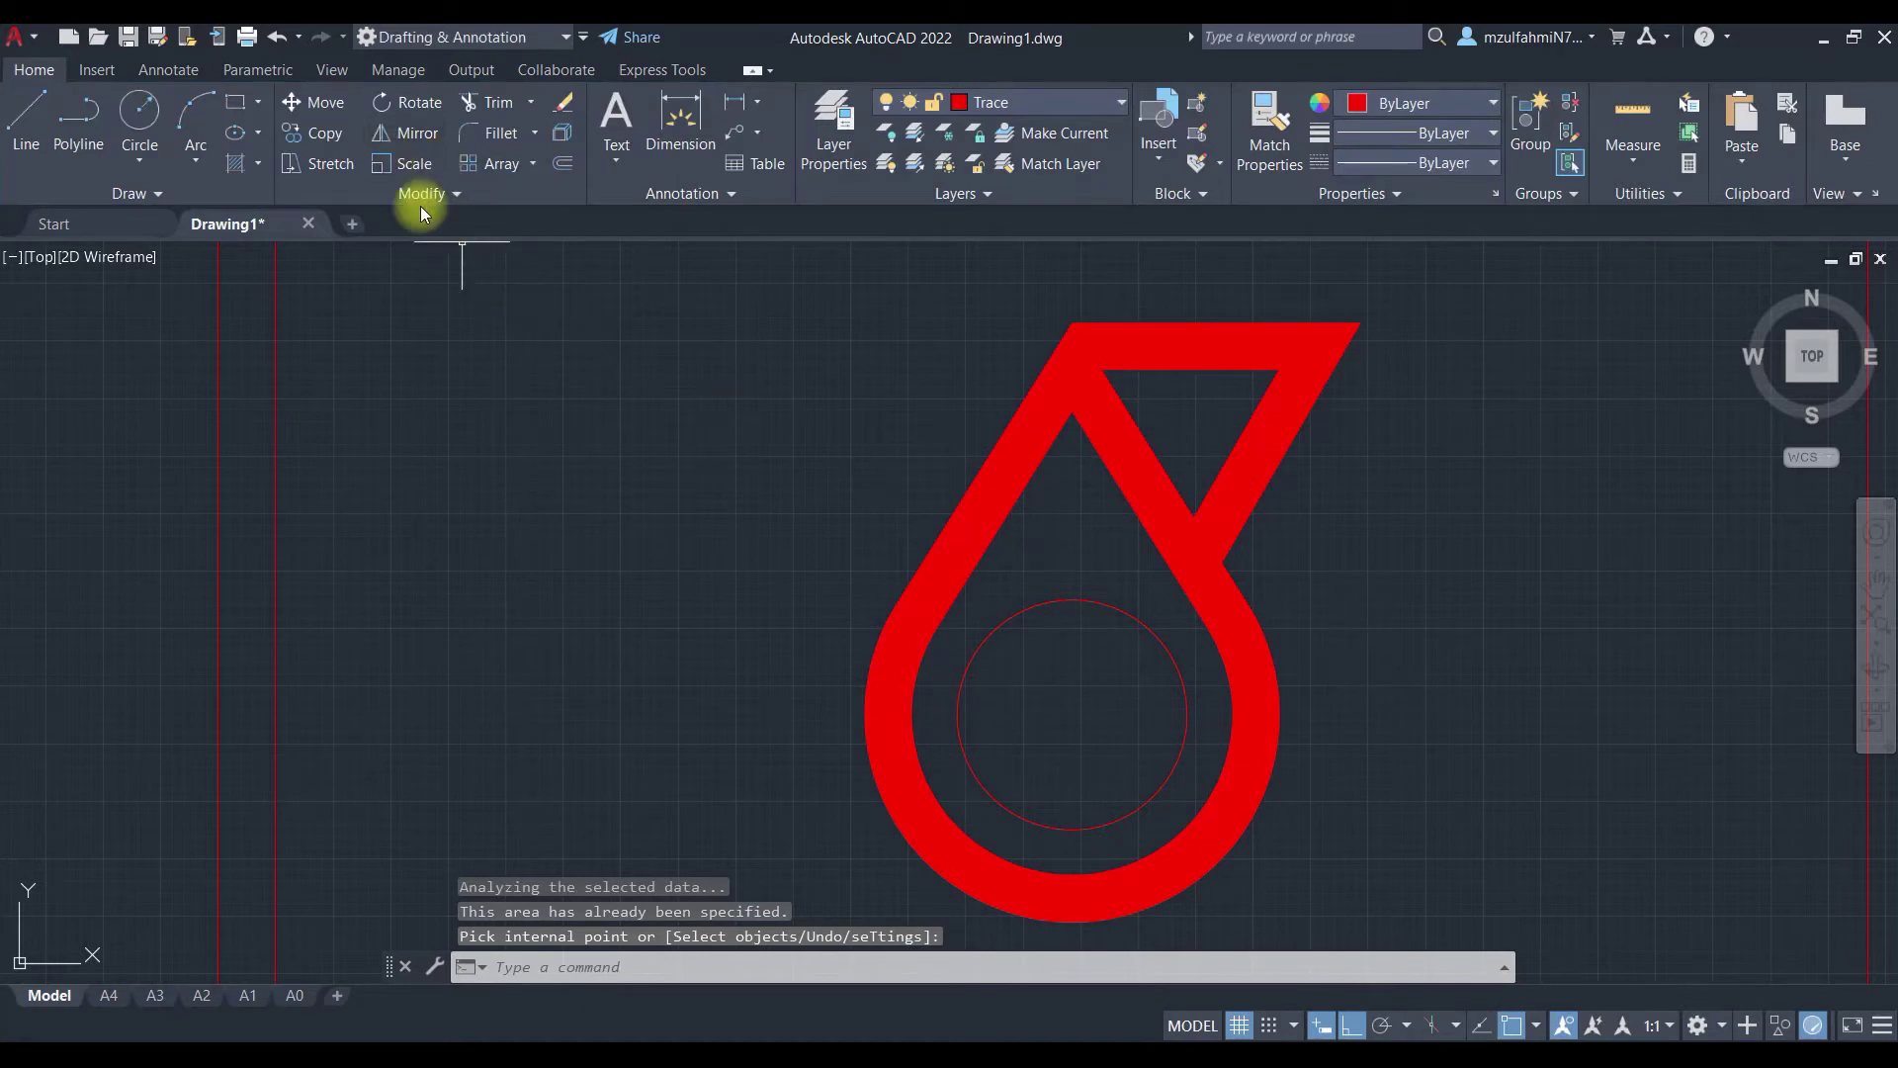
Step: Solid-hatch the logo's inner circle, then view the fully filled logo on the A4 layout
type("h")
key("Return")
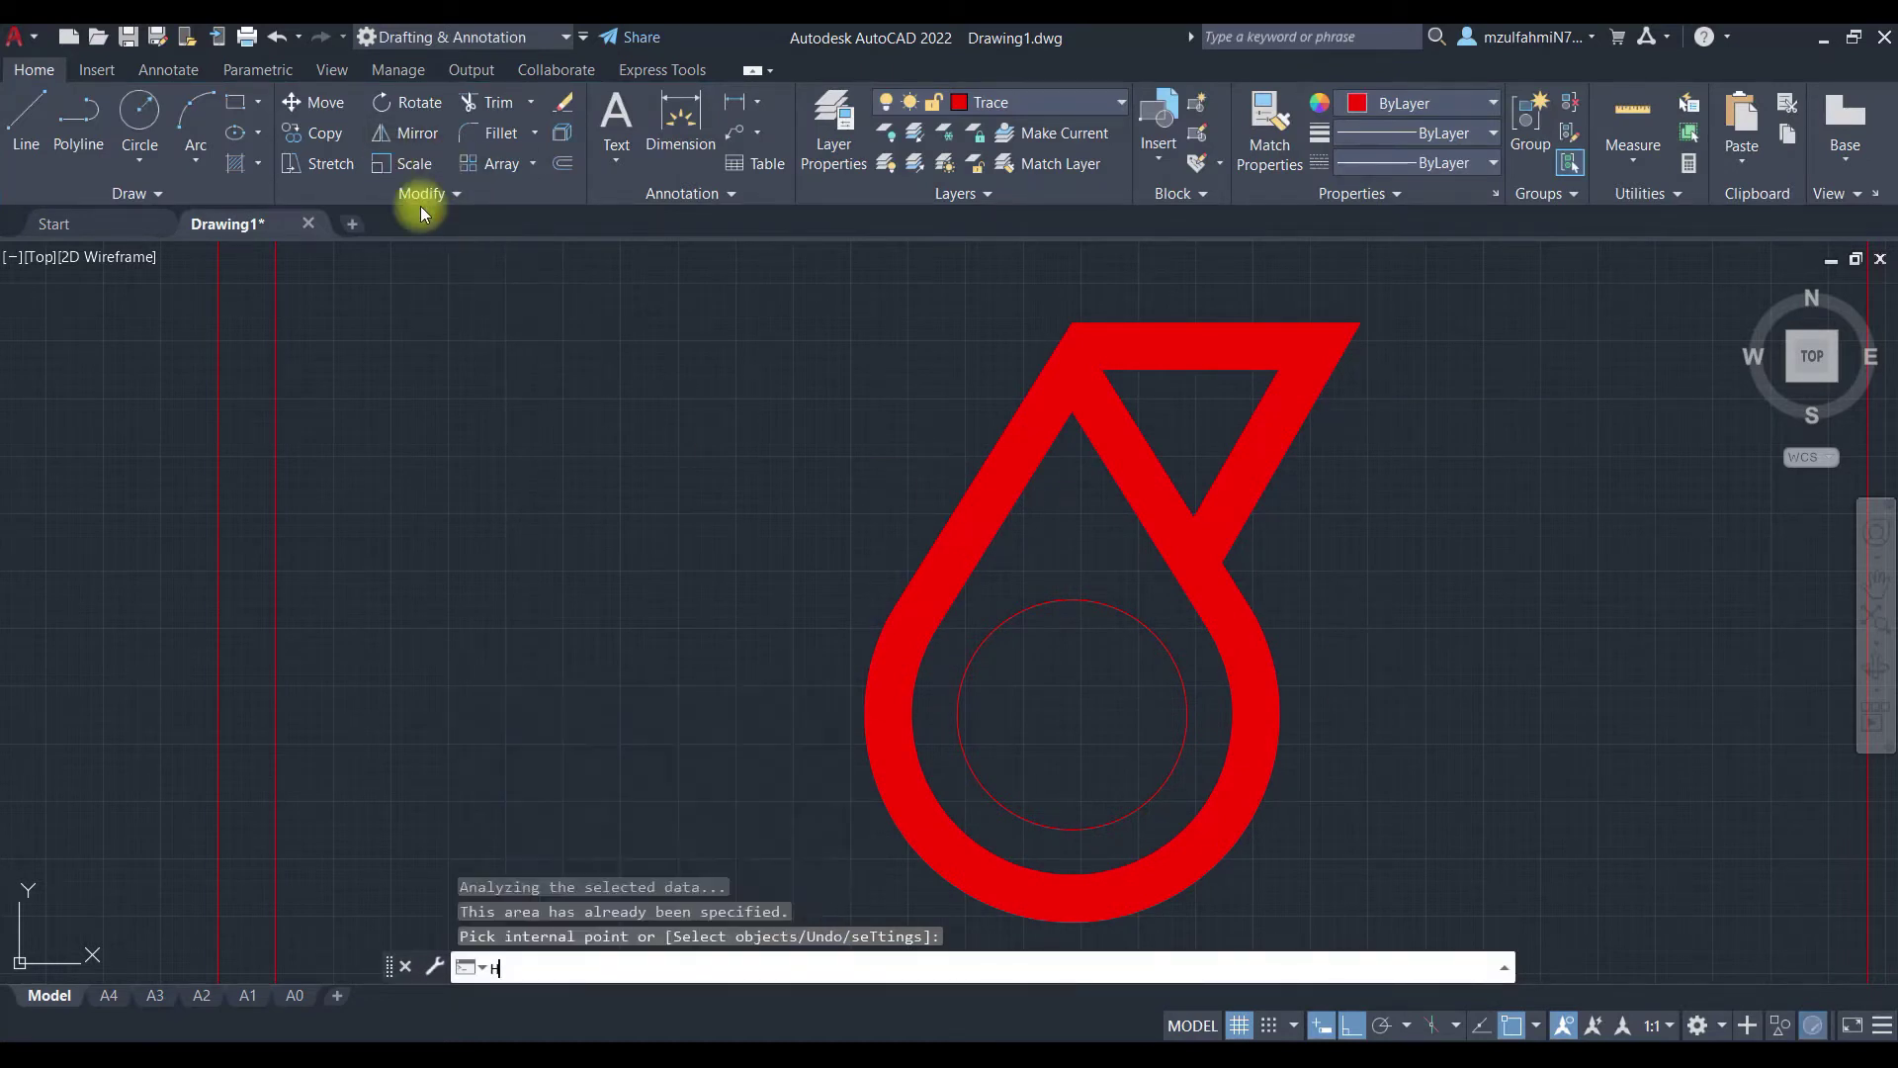
left_click(1087, 692)
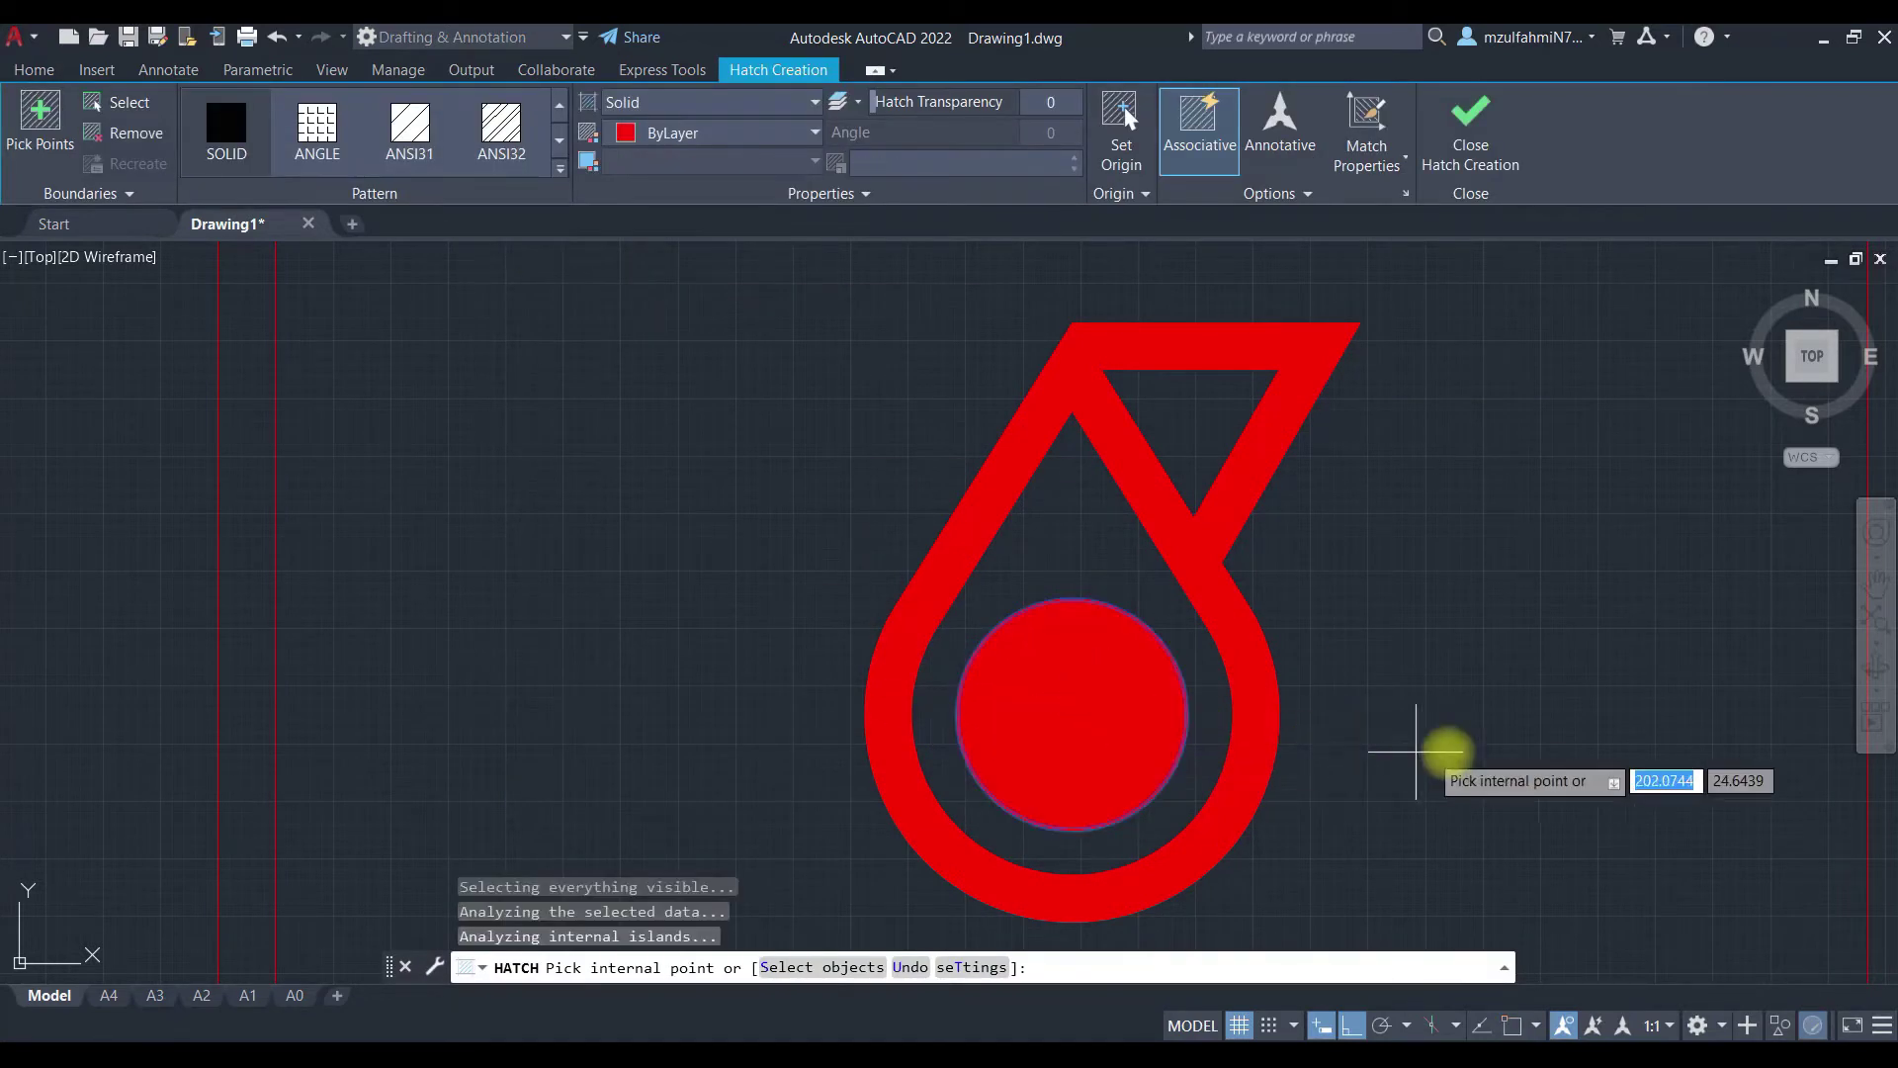
key("Return")
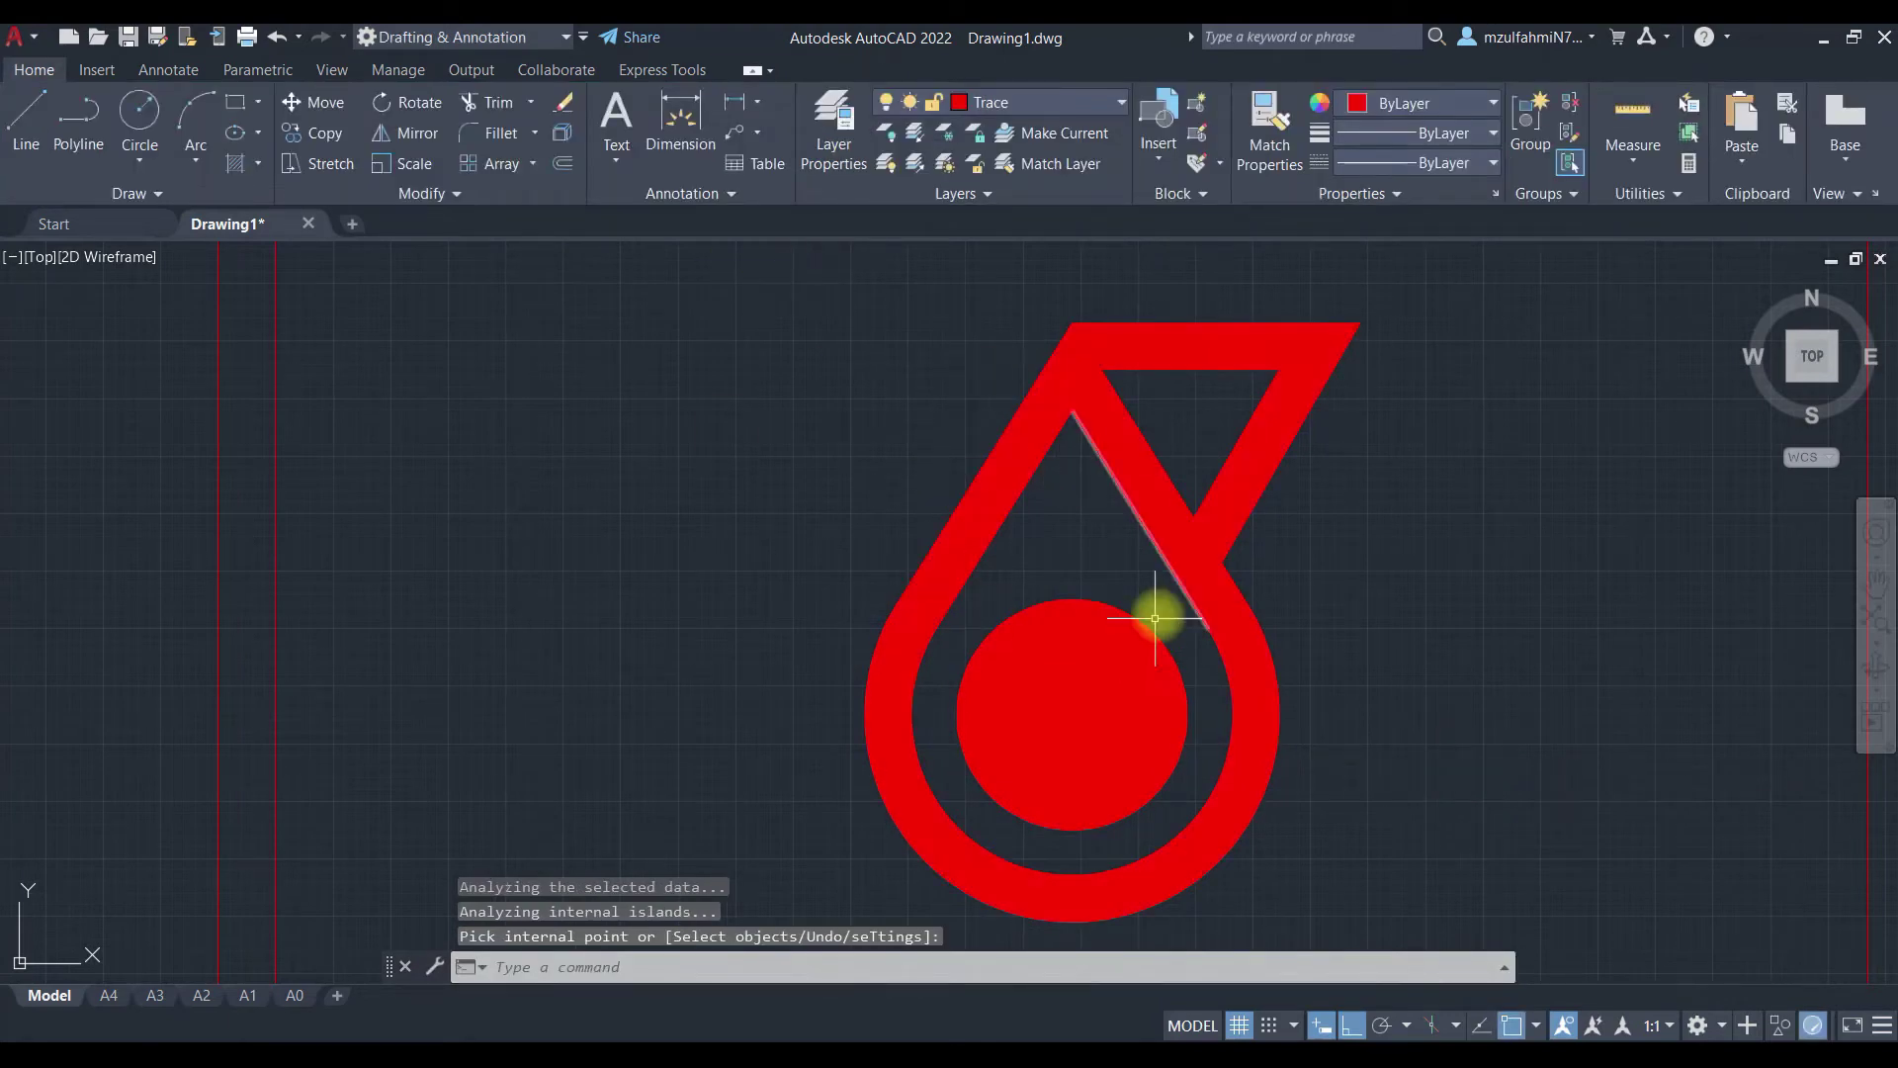
scroll(1166, 568, "down", 5)
middle_click_drag(1228, 628, 966, 466)
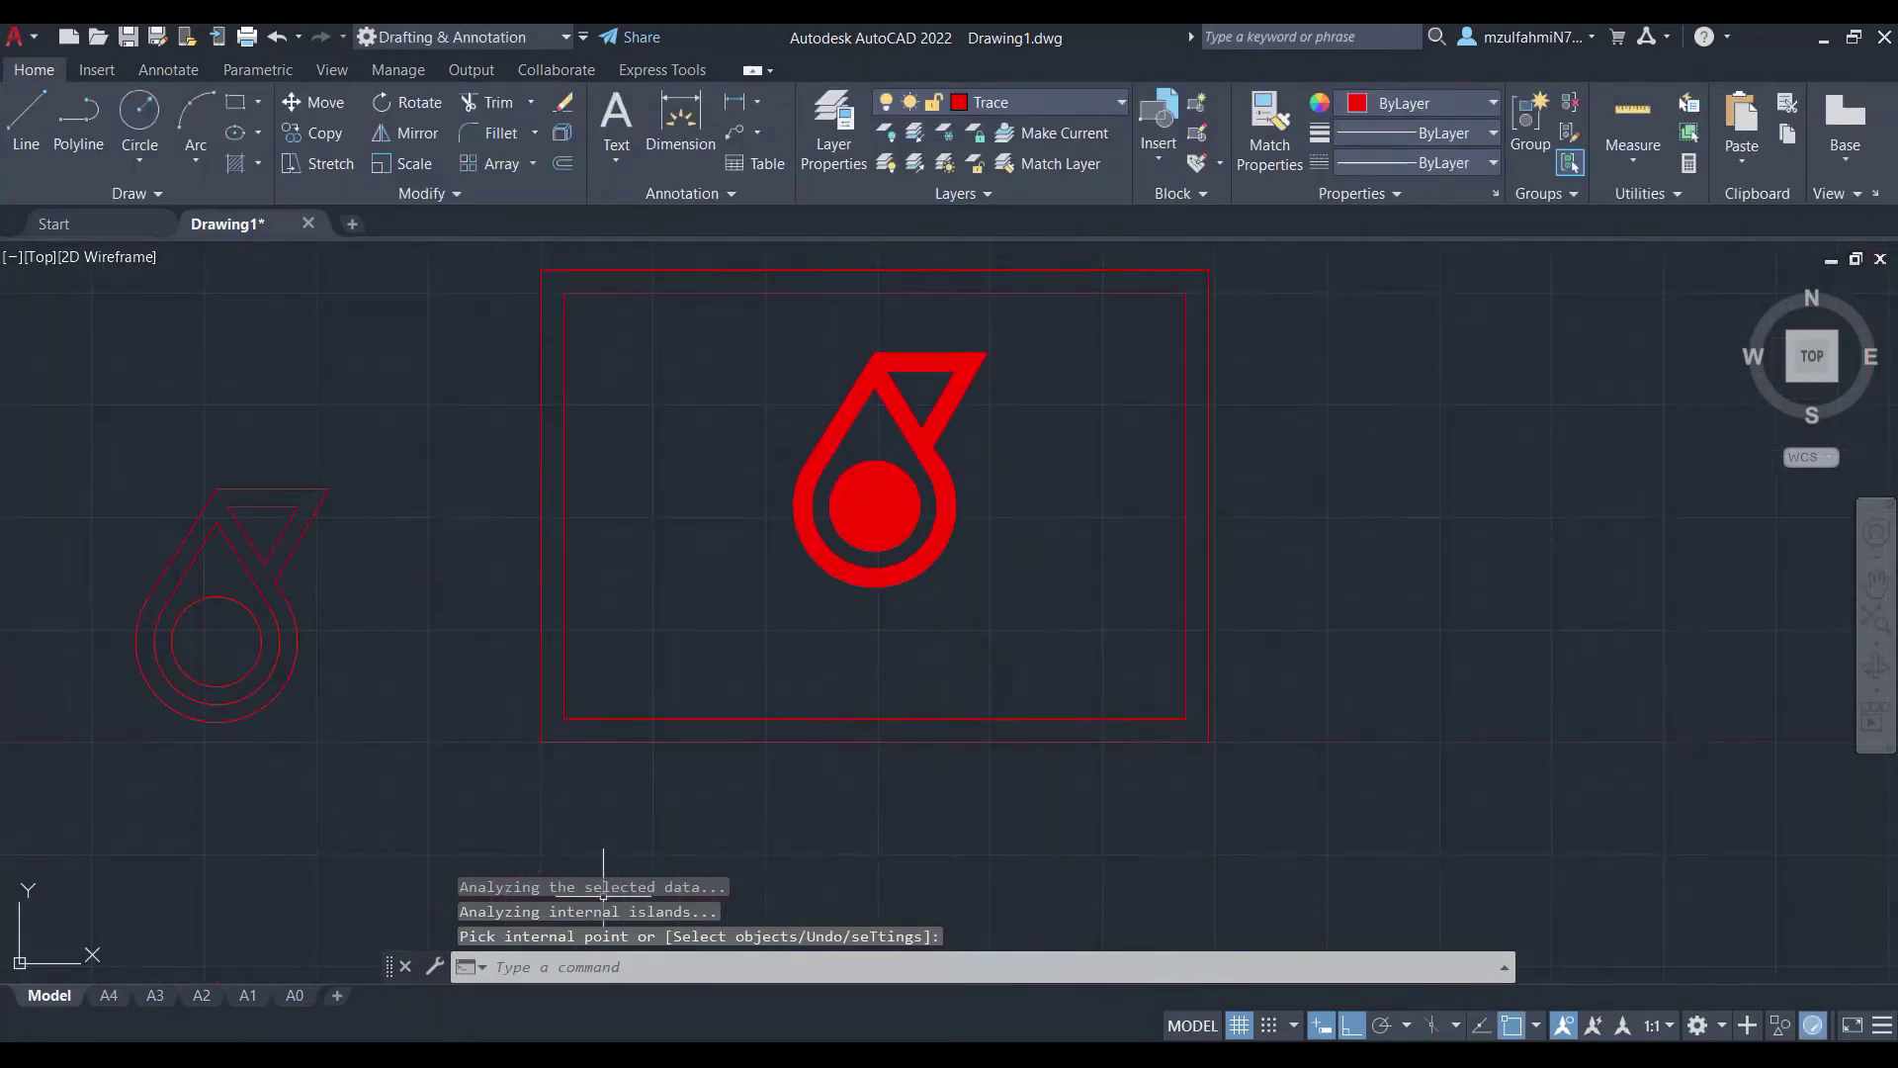
left_click(111, 996)
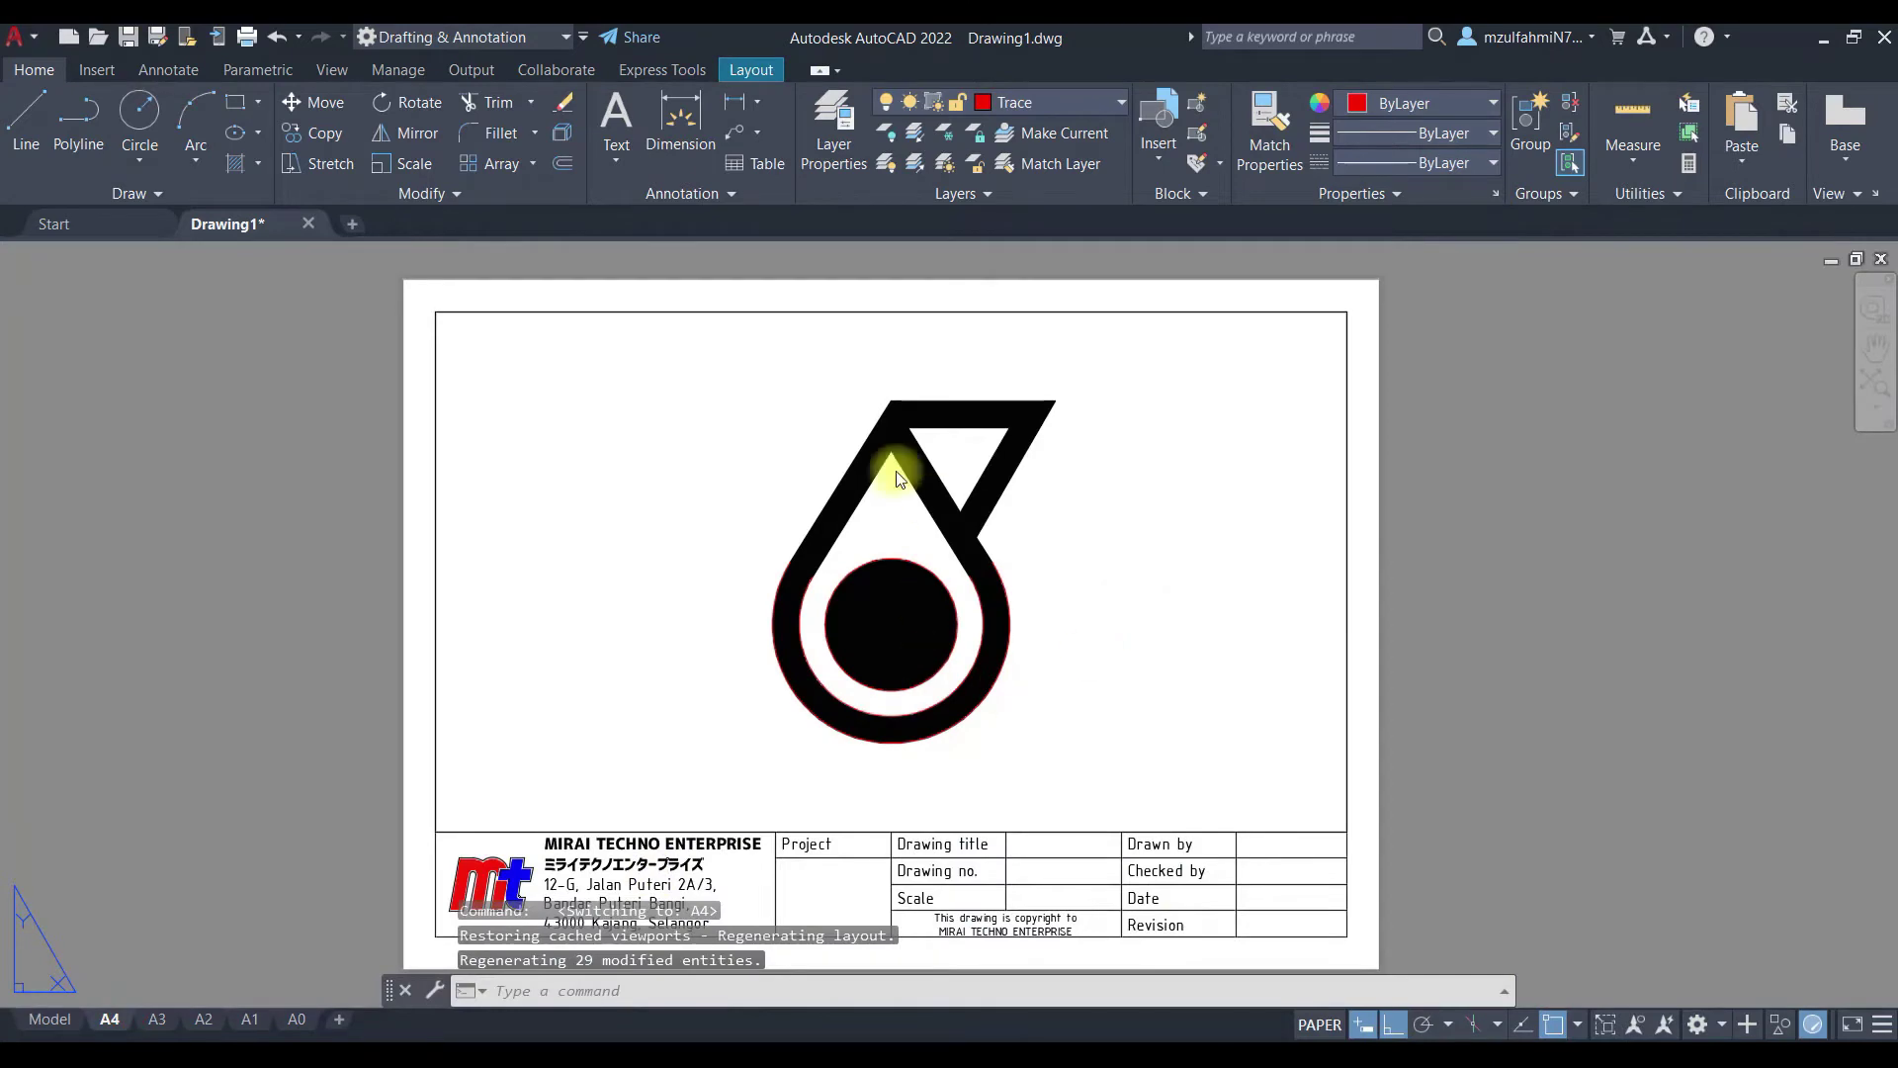
Step: Return to model space and bring up a layer's colour choices
scroll(939, 619, "up", 2)
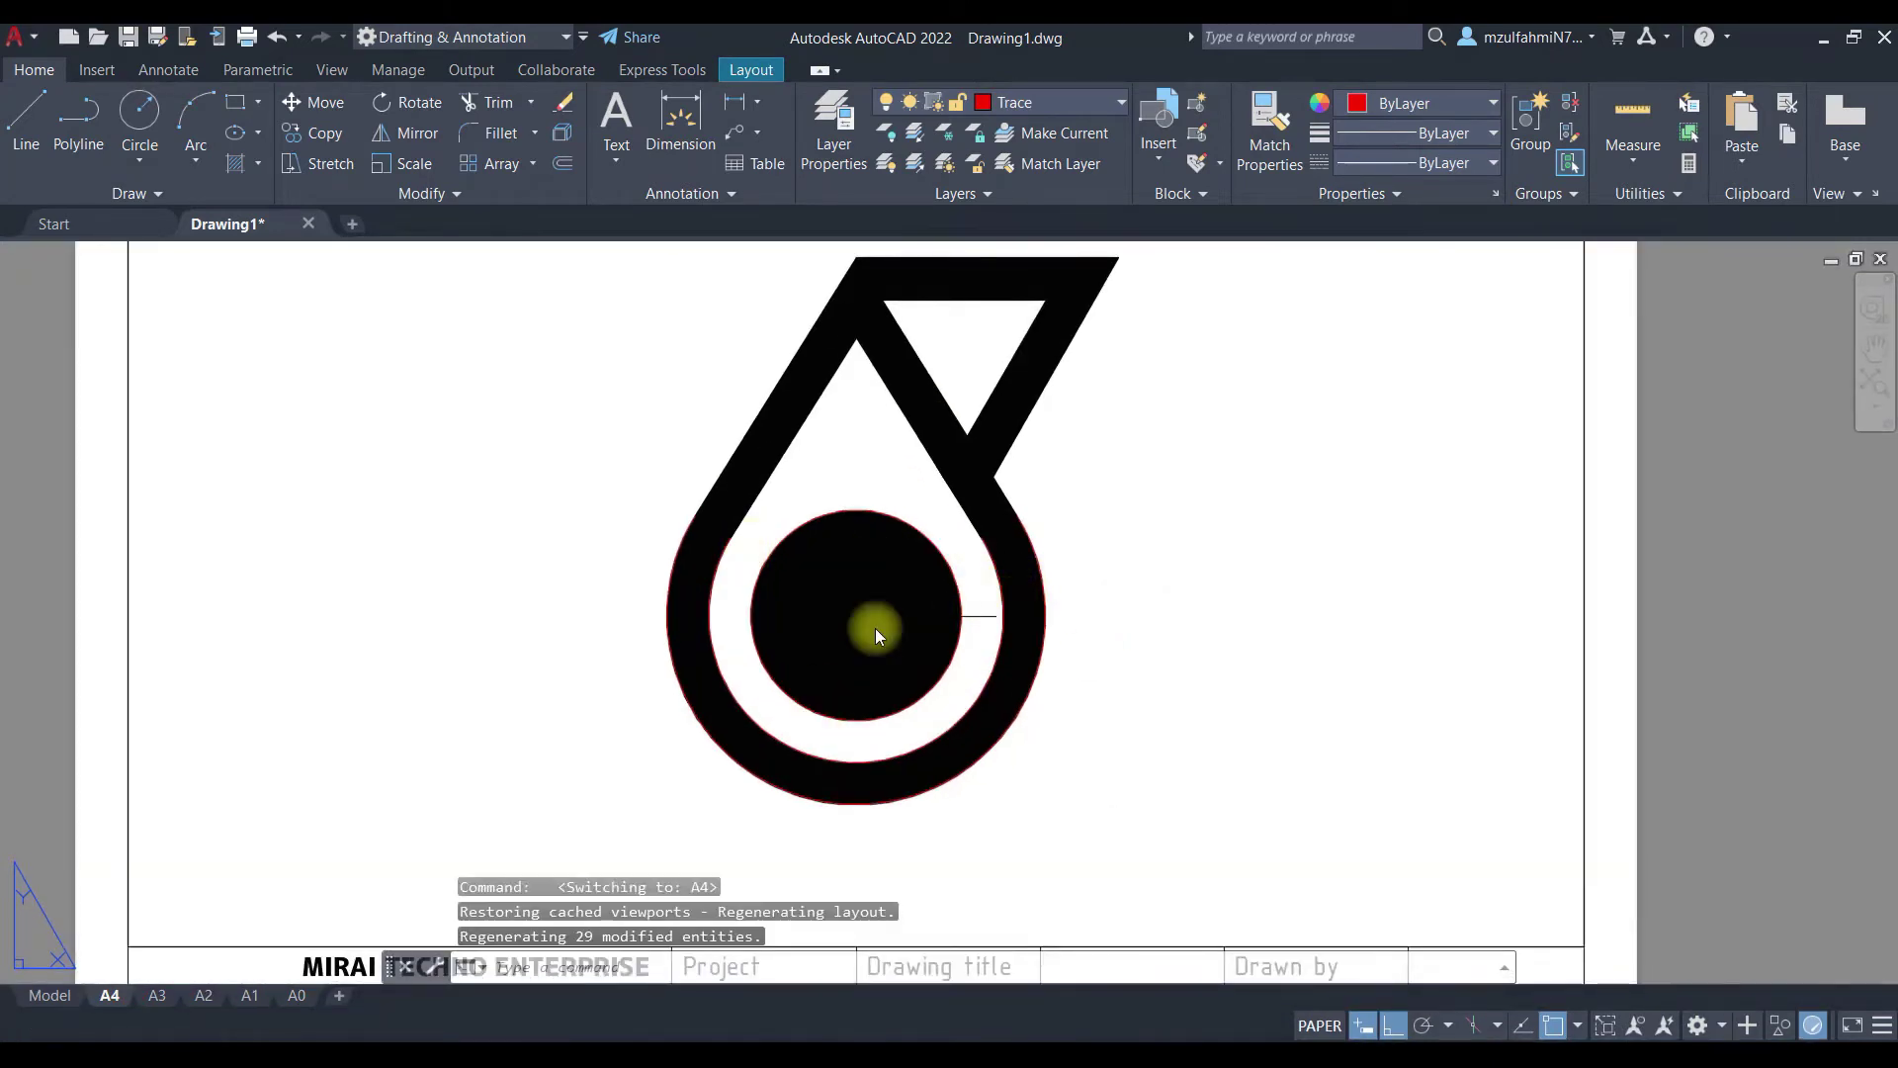
scroll(850, 679, "down", 2)
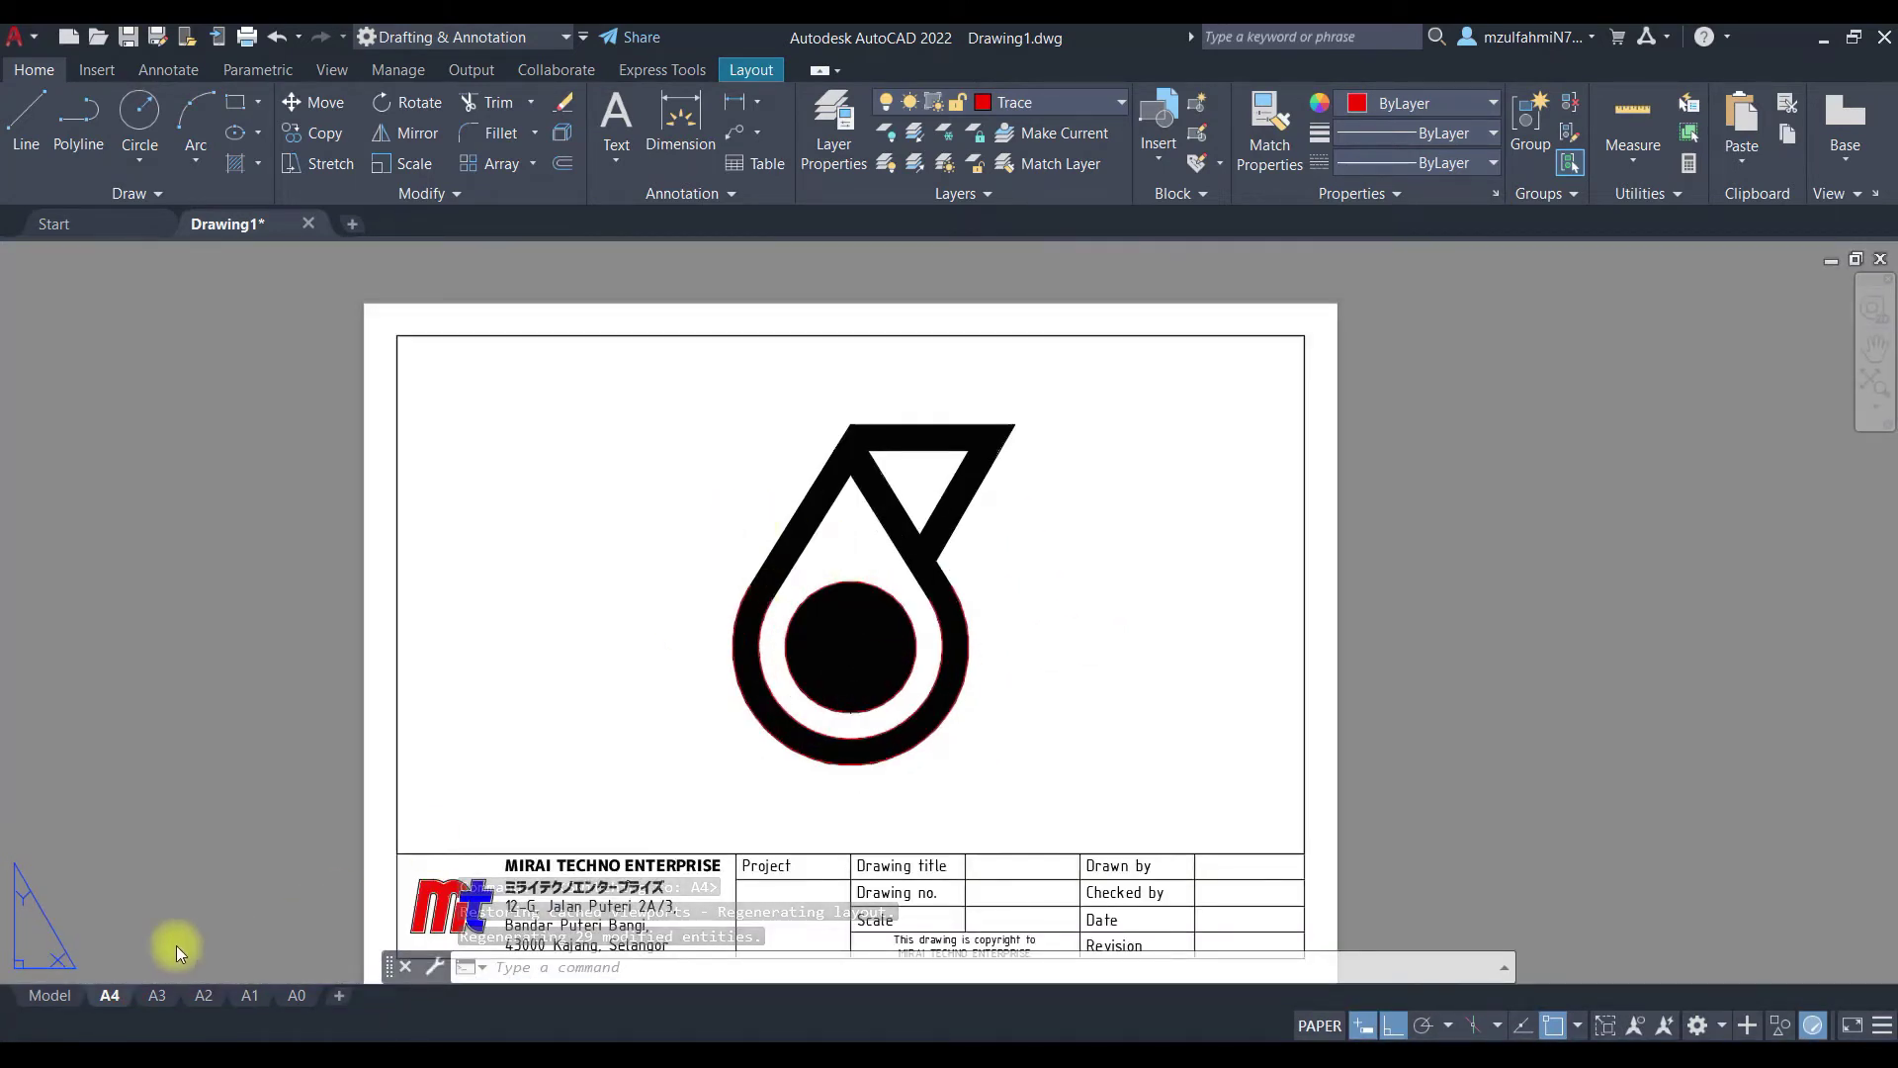
left_click(50, 994)
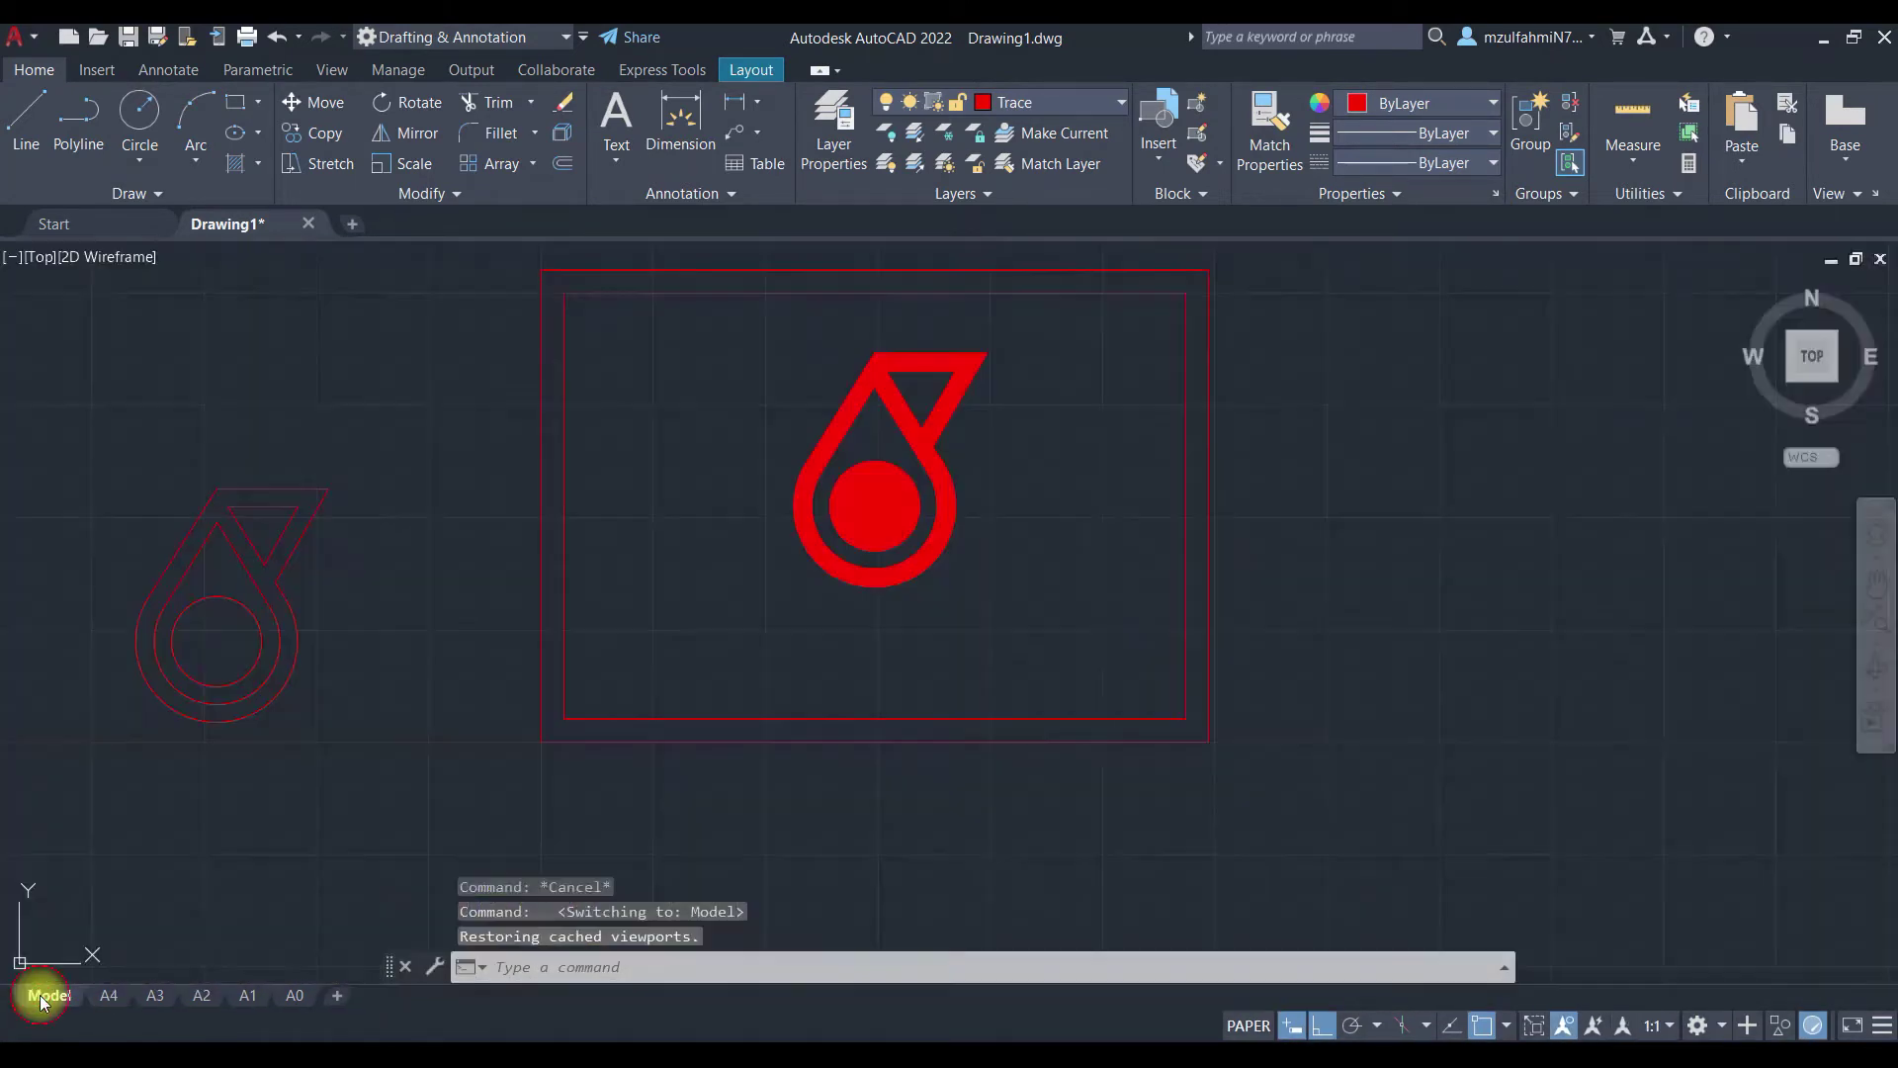
left_click(1042, 106)
left_click(961, 251)
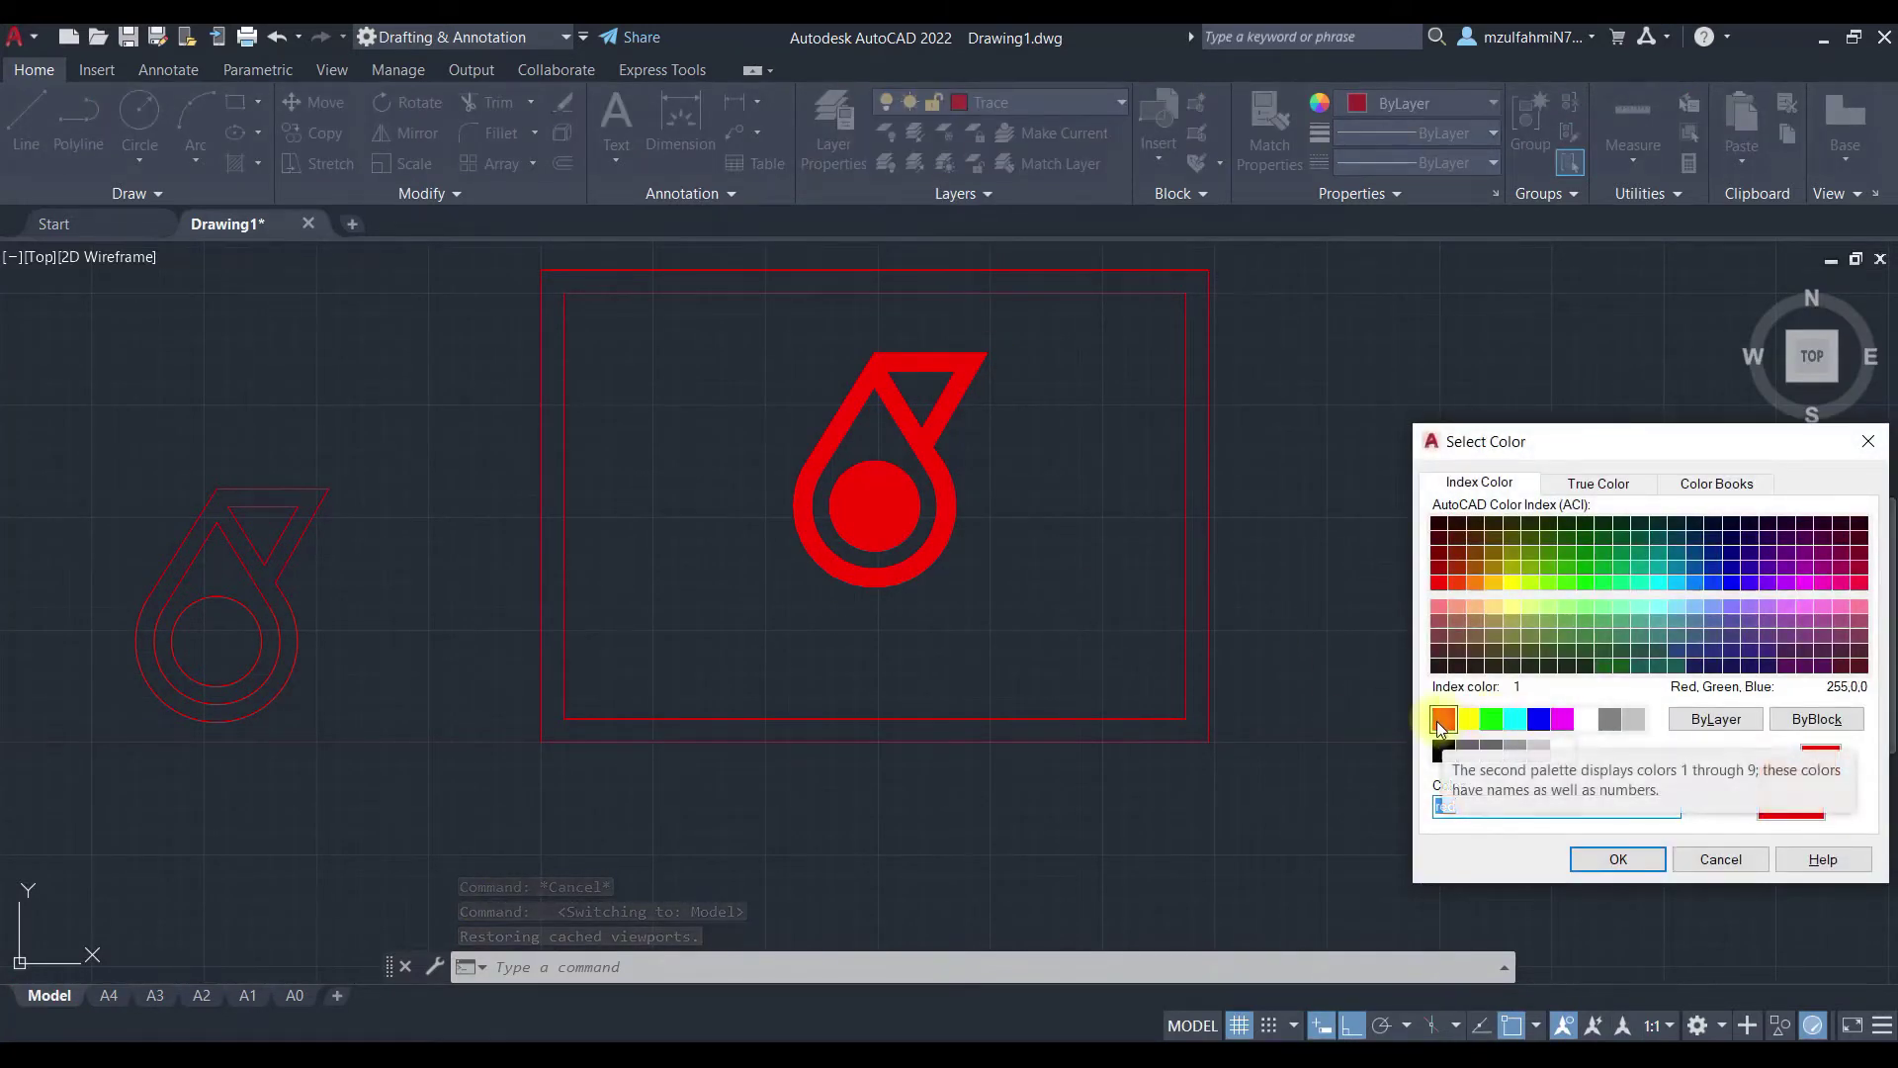
left_click(1598, 484)
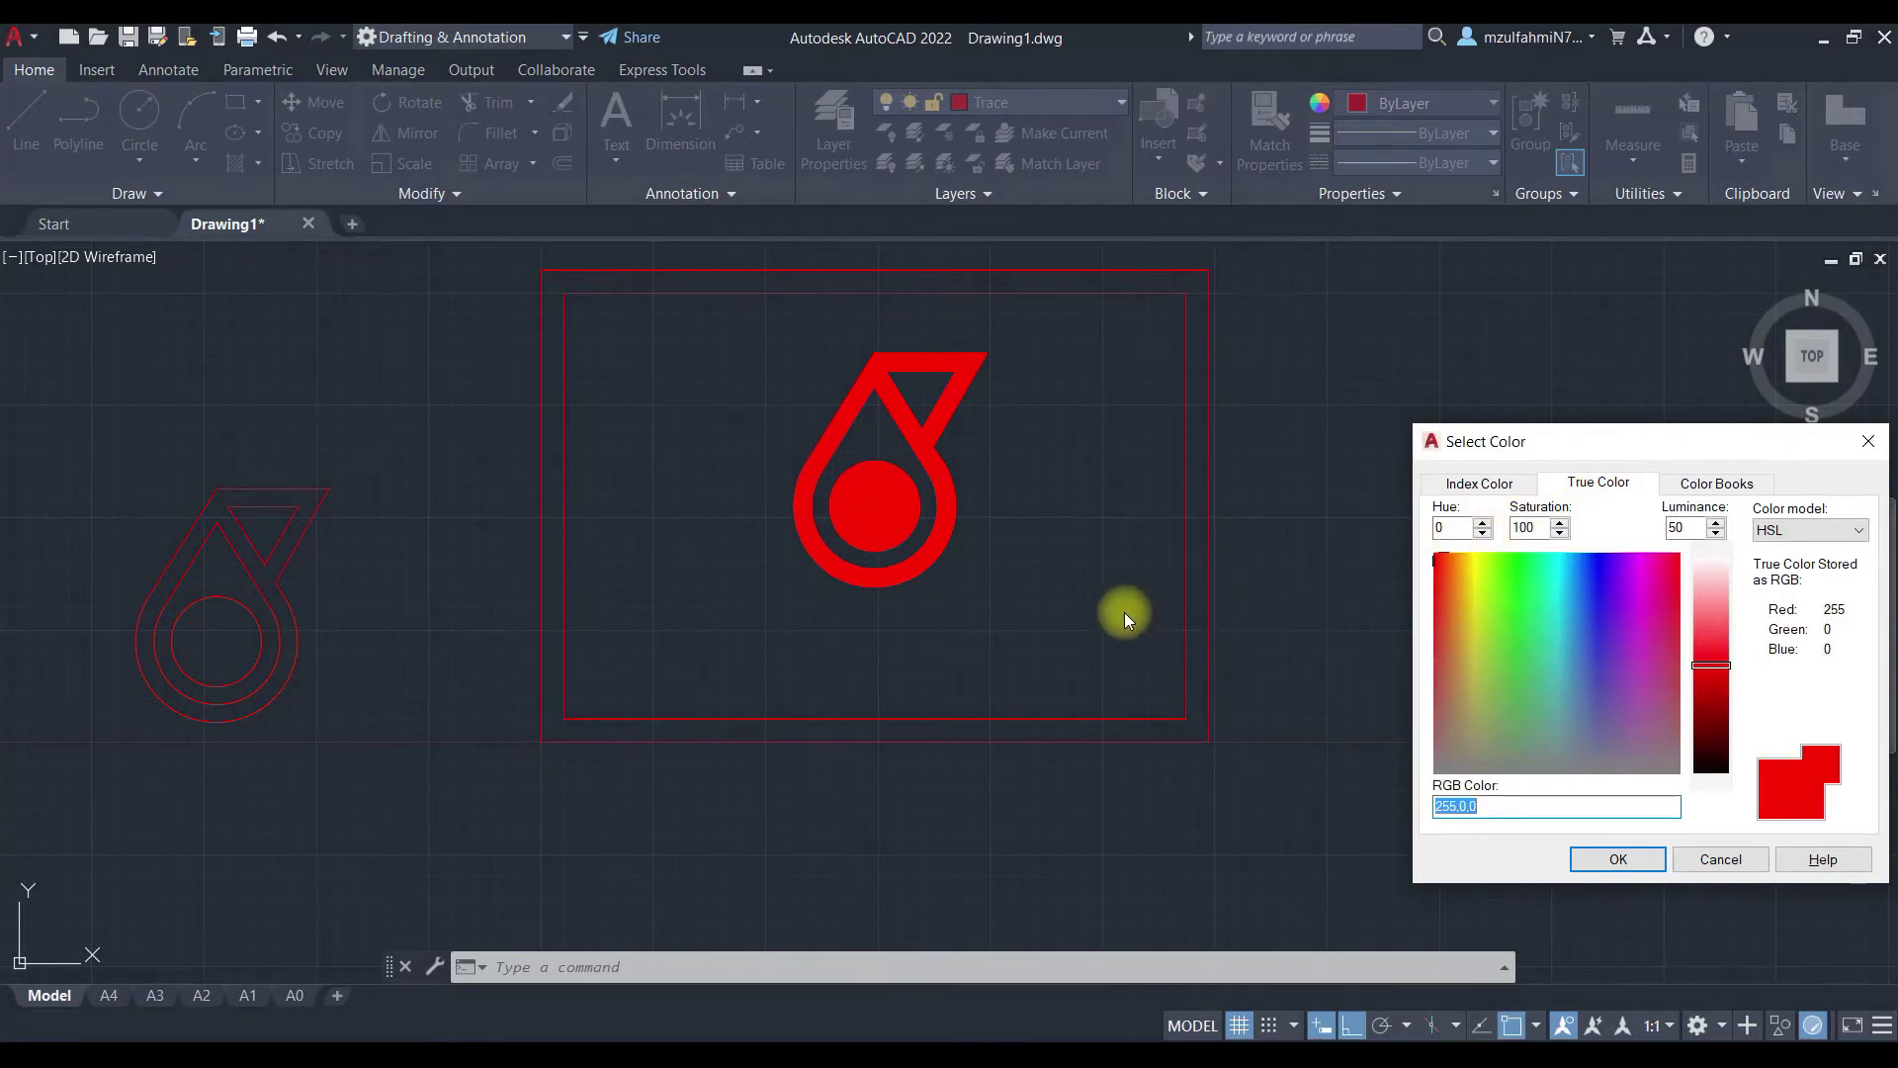
key("Return")
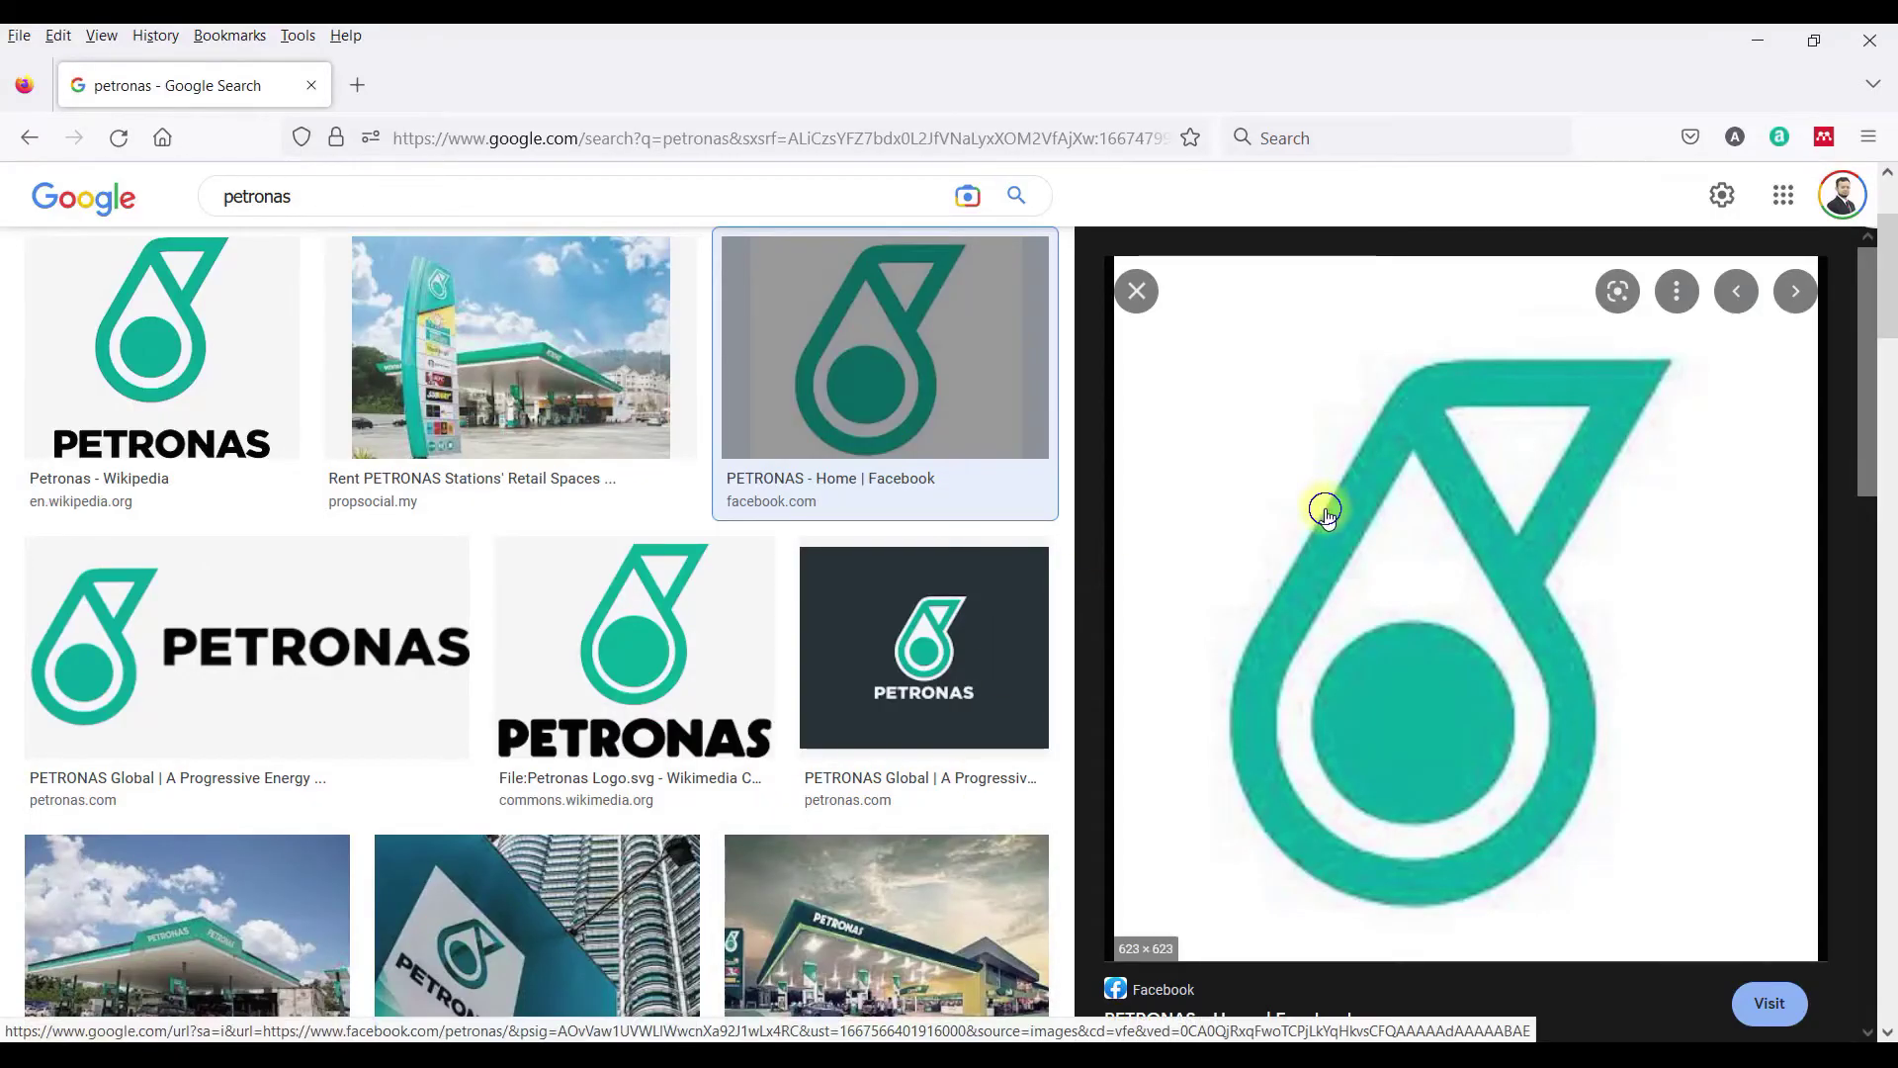
right_click(1325, 499)
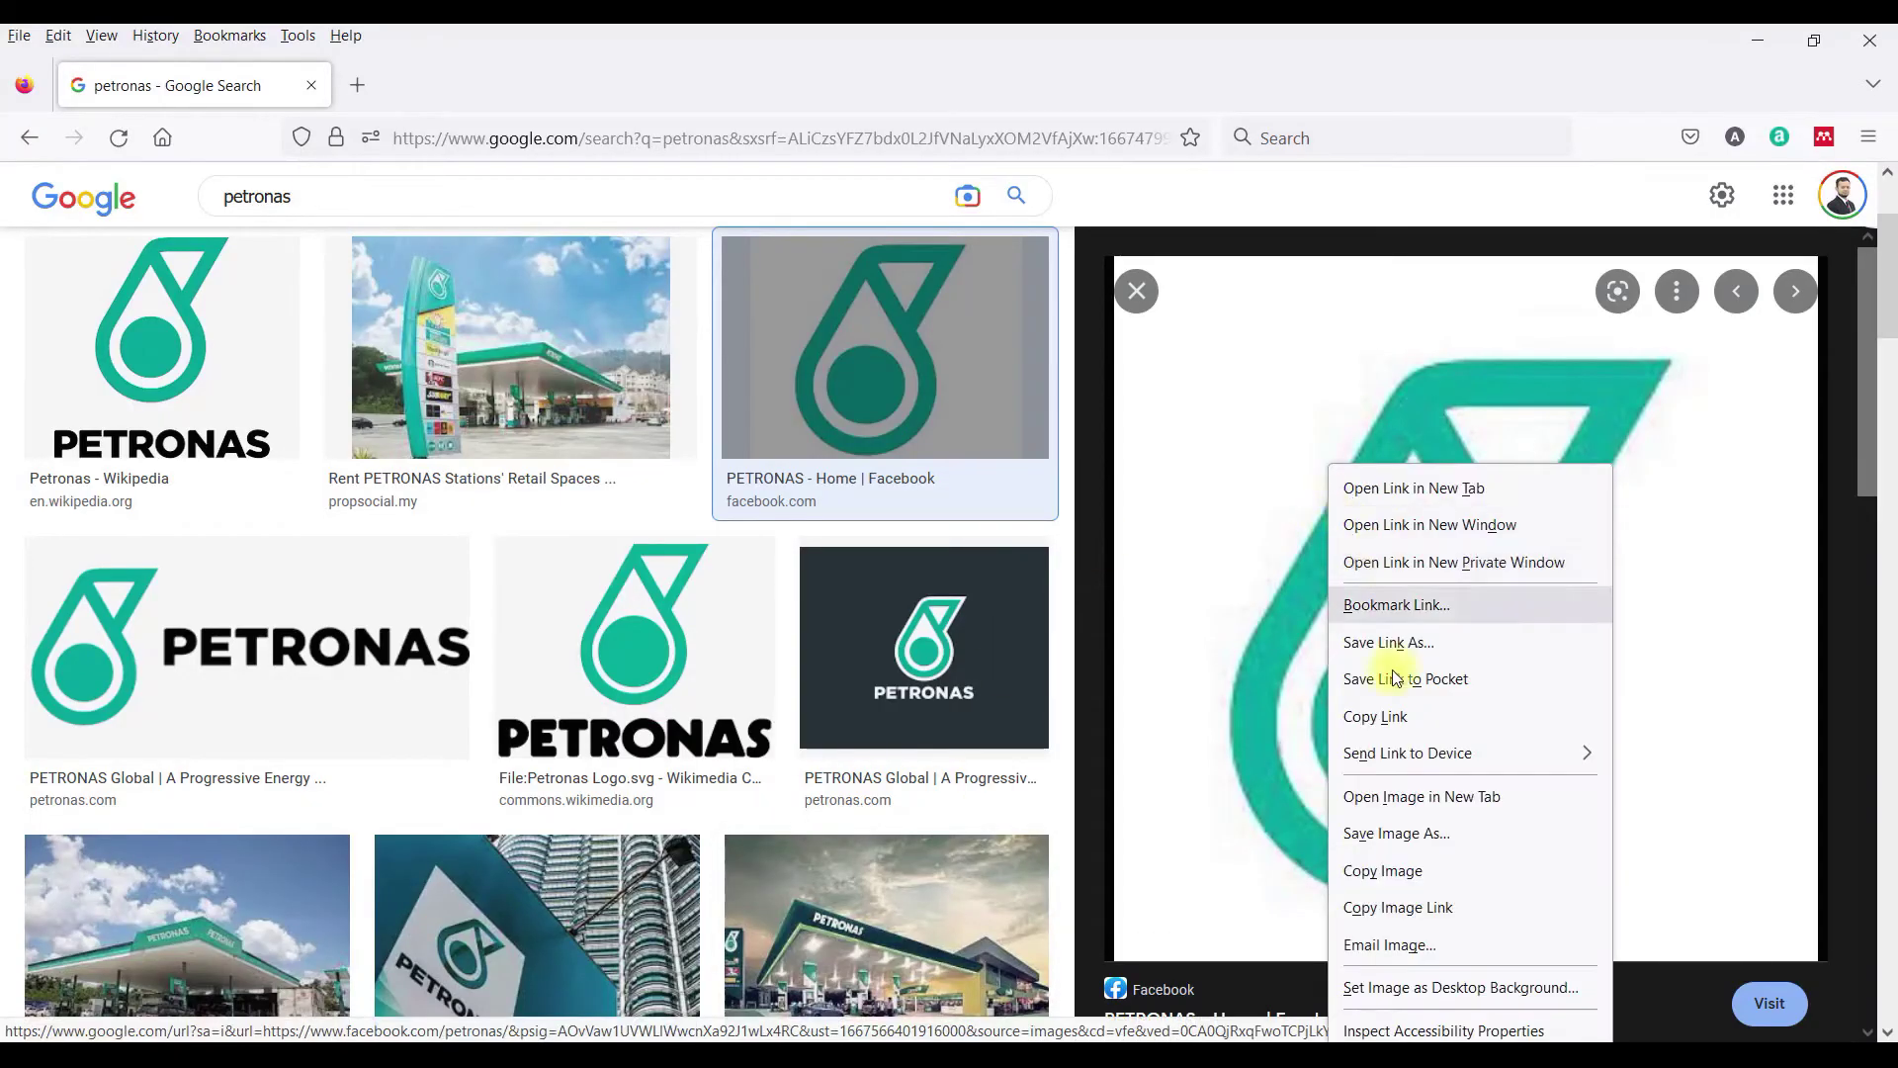
Step: Copy the teal PETRONAS logo image and launch Paint by searching 'pa'
left_click(1411, 874)
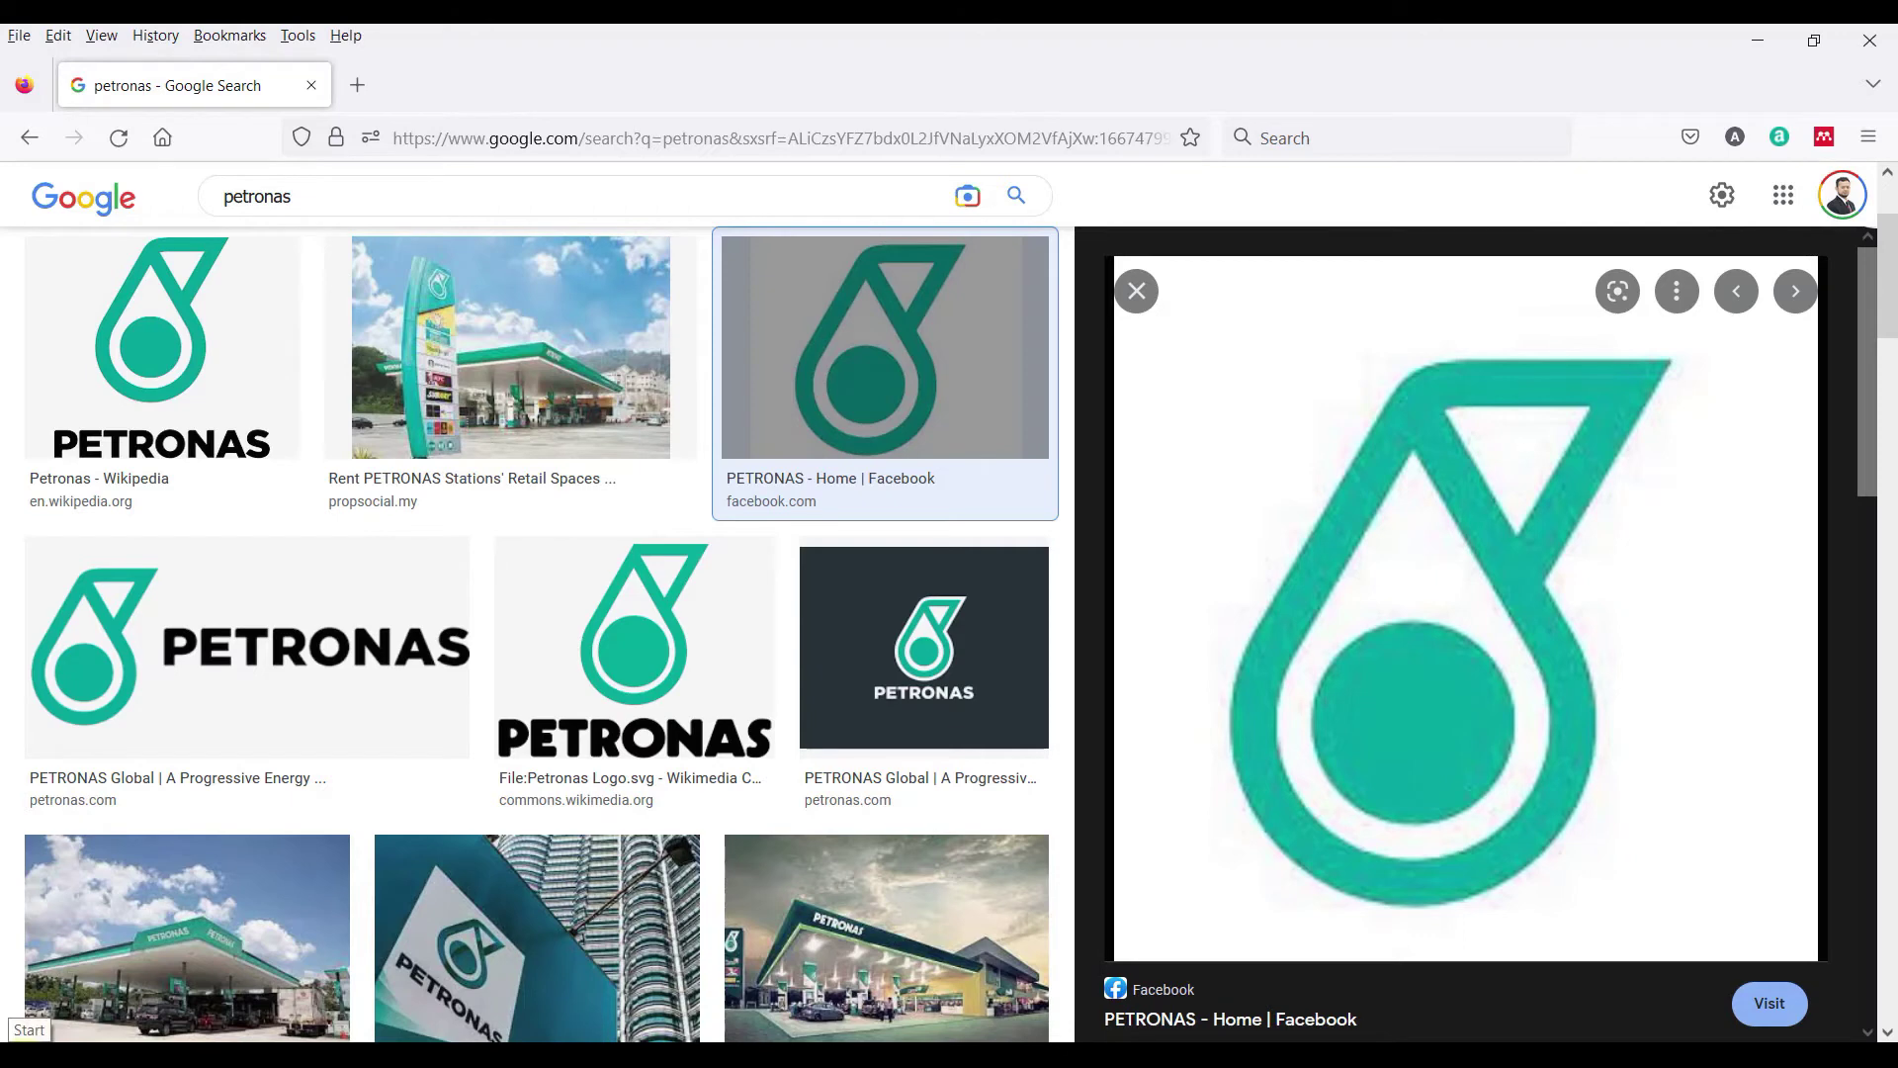
left_click(21, 1050)
scroll(170, 710, "down", 4)
scroll(170, 710, "down", 2)
scroll(193, 773, "down", 2)
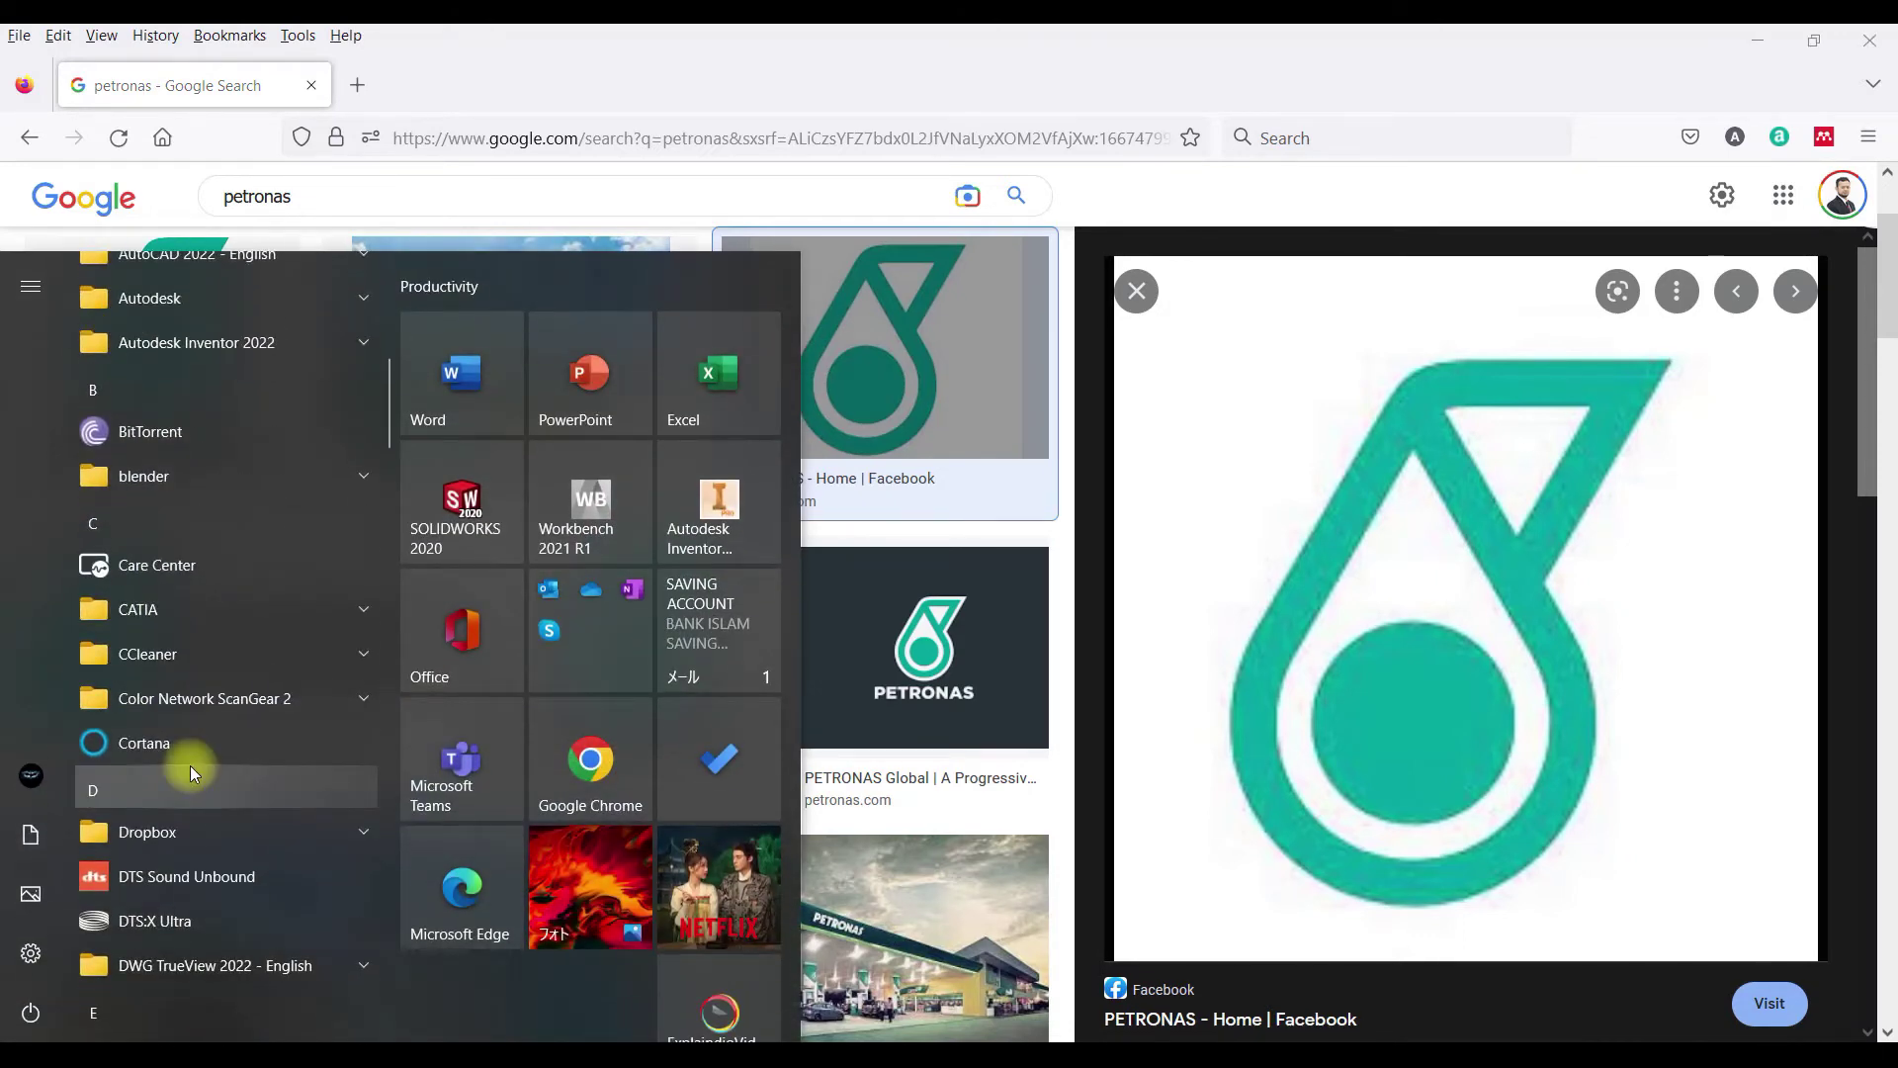
type("pa")
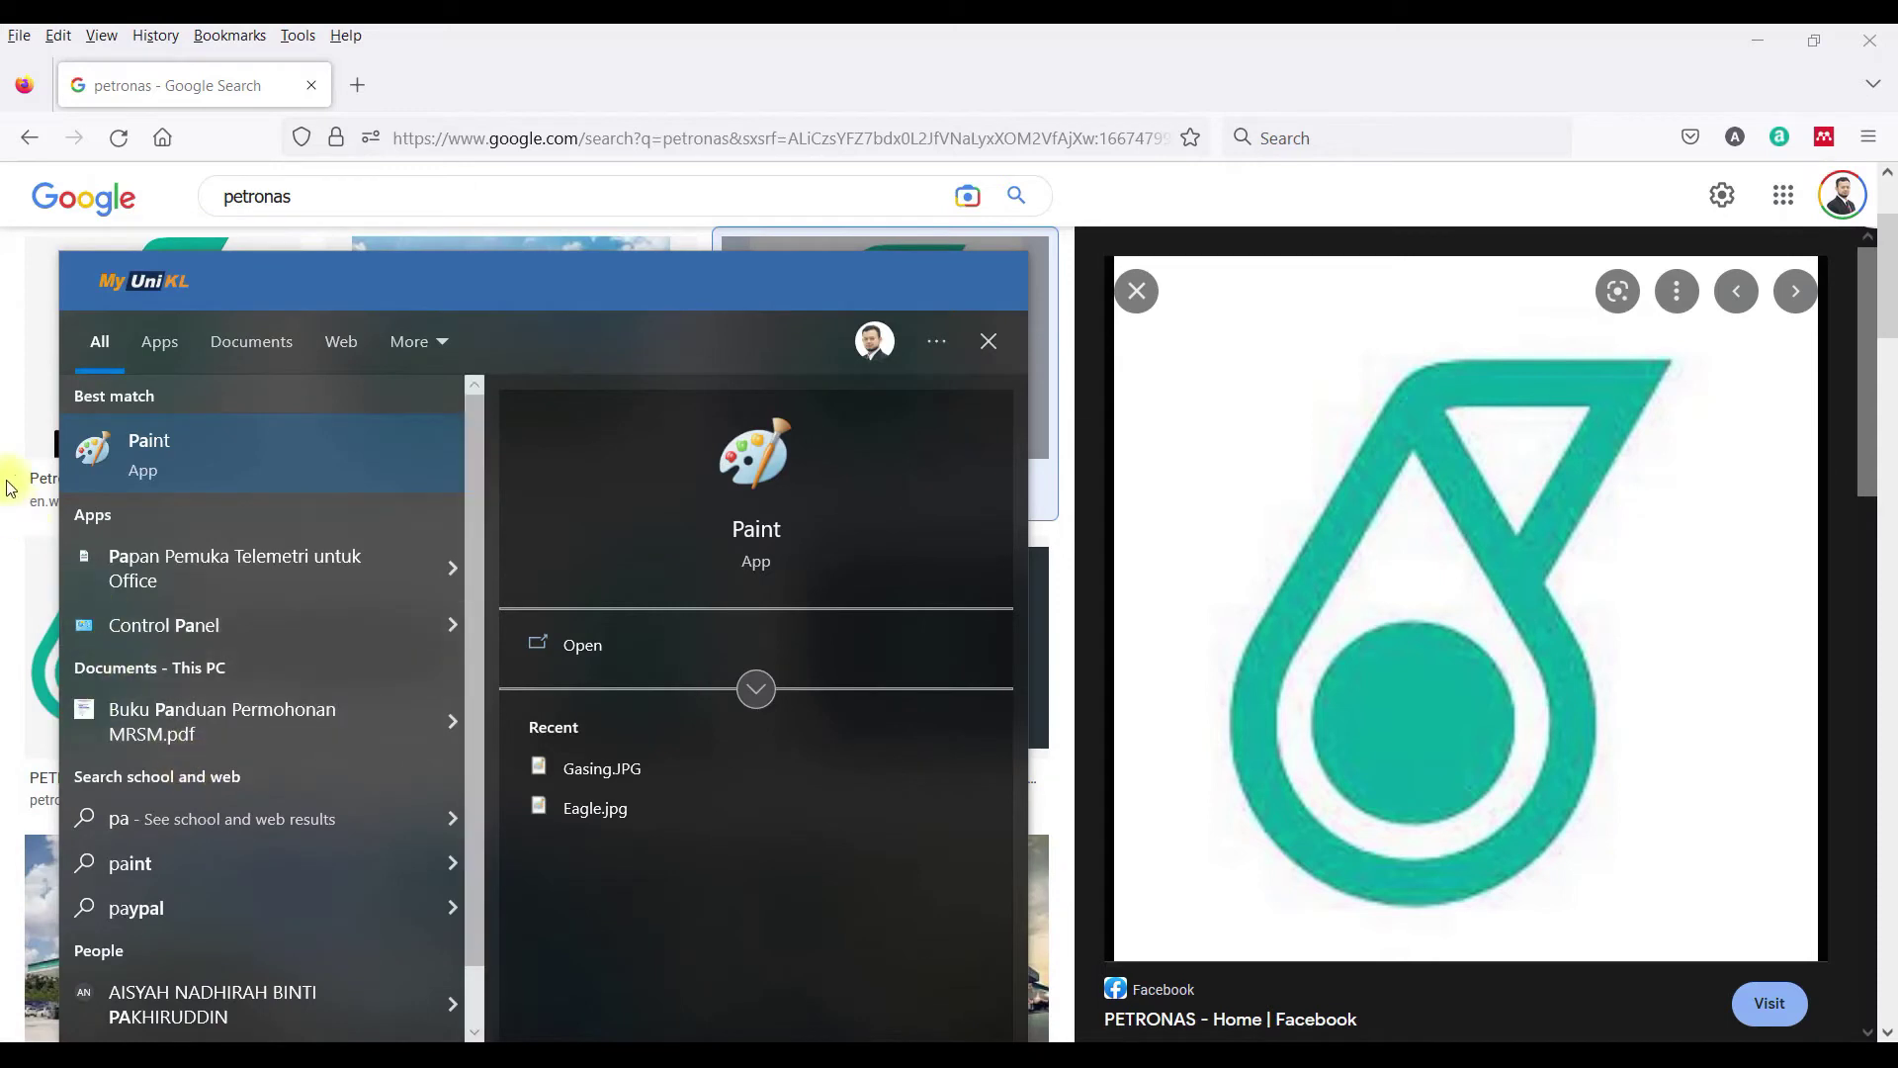
left_click(195, 441)
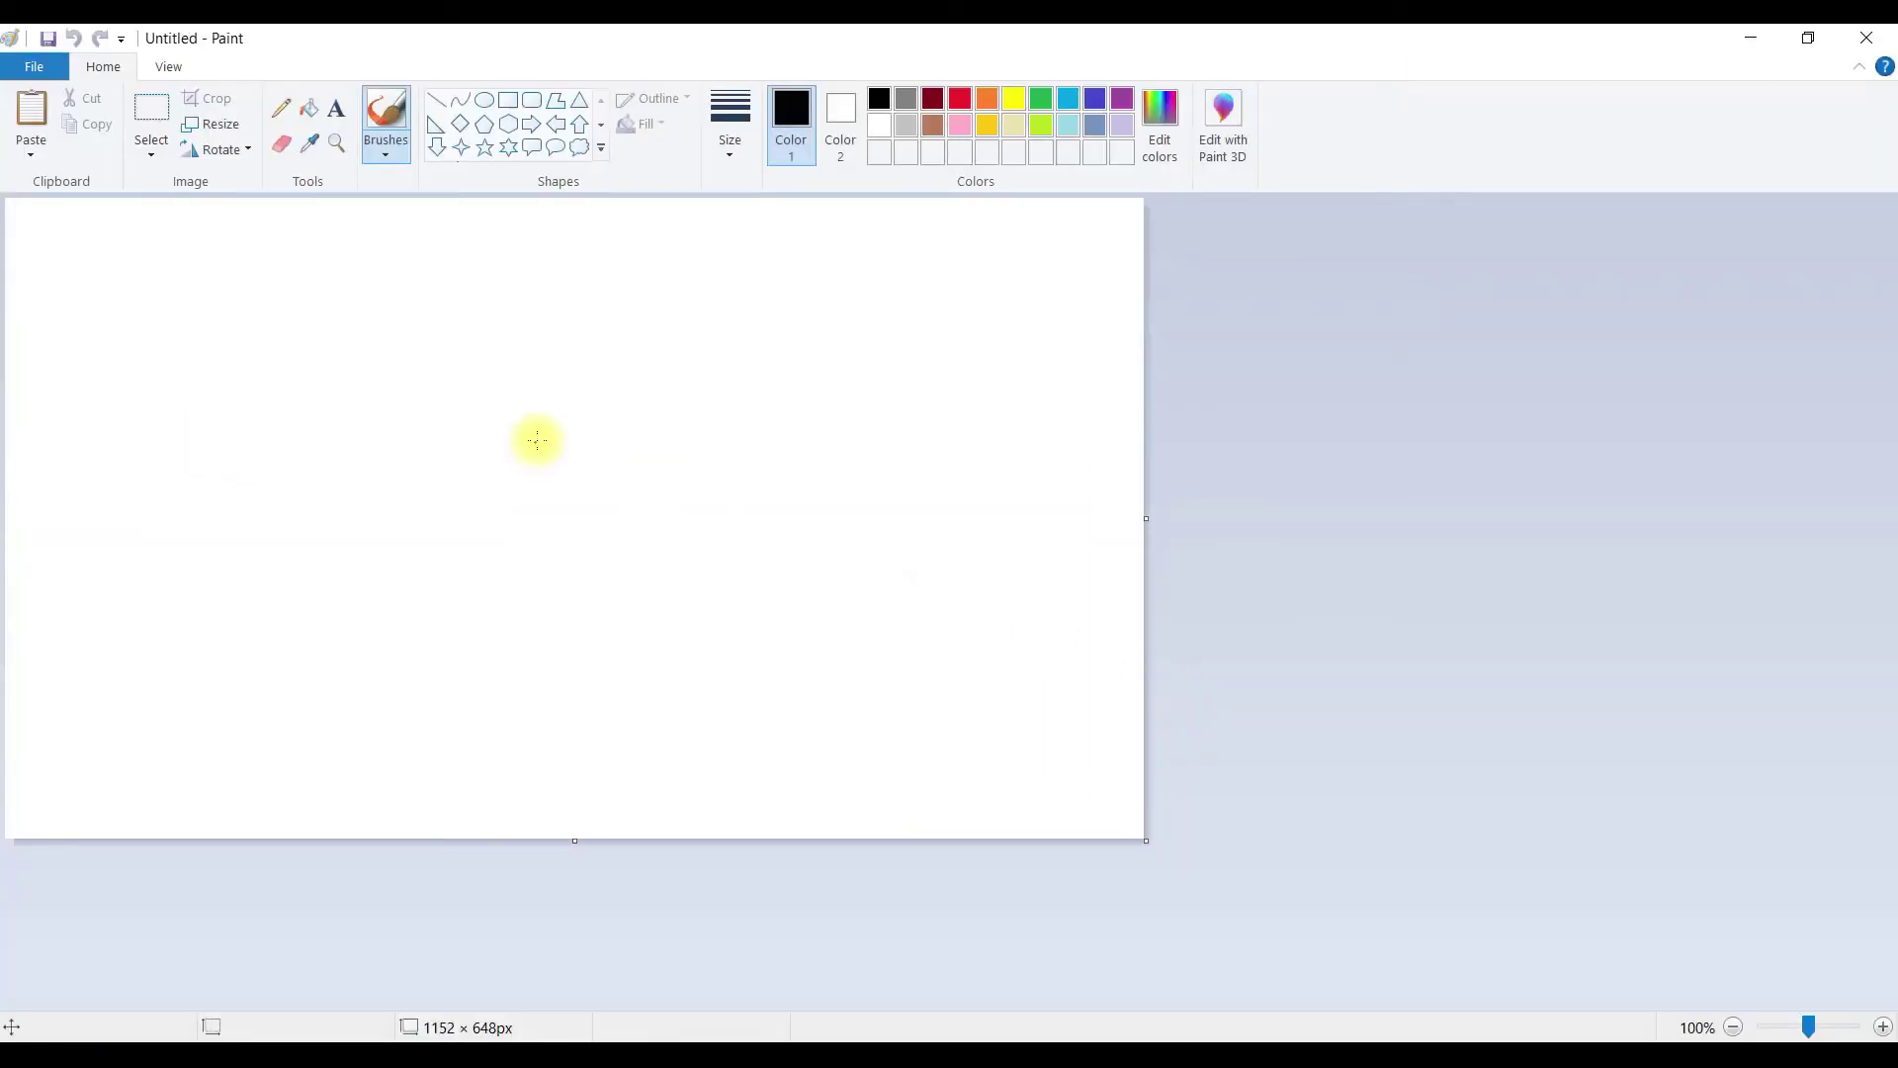
Step: Paste the logo into Paint and sample its teal as Red 2, Green 162, Blue 160
key("ctrl+v")
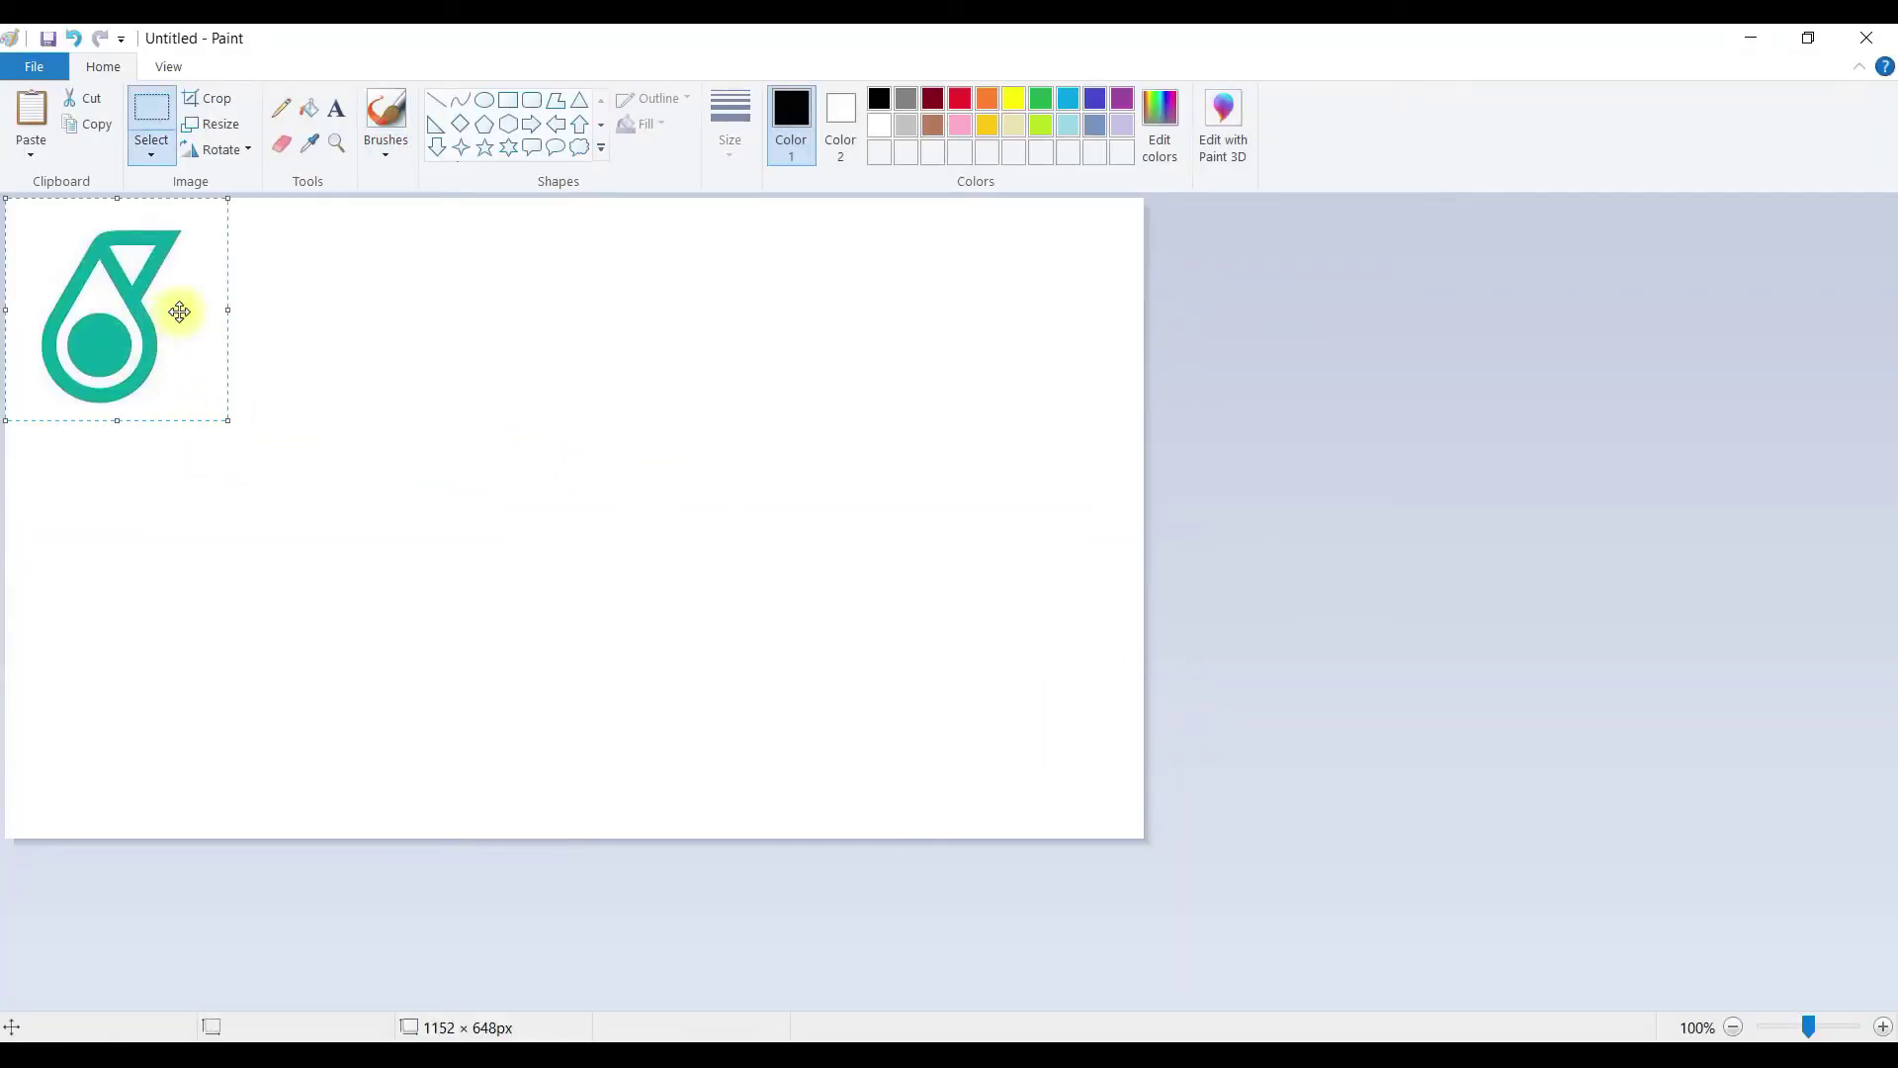
left_click(311, 144)
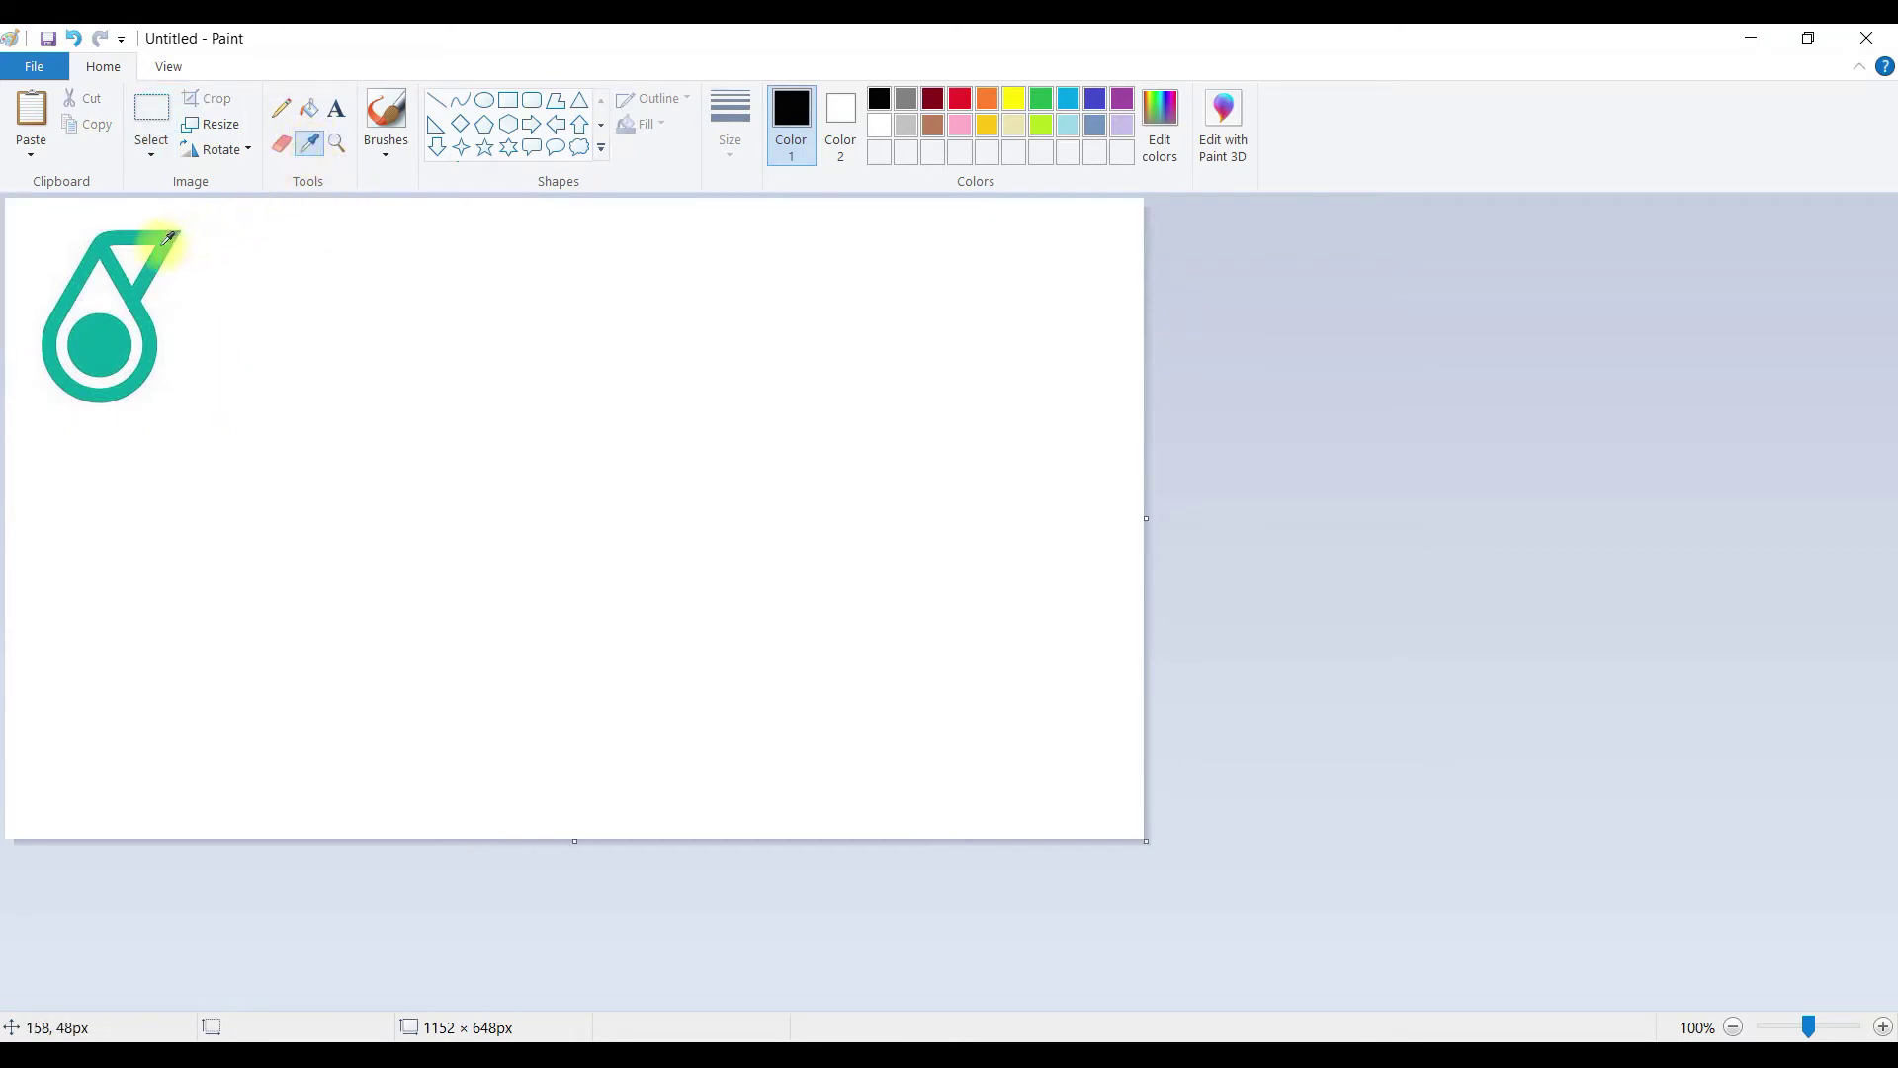
left_click(166, 233)
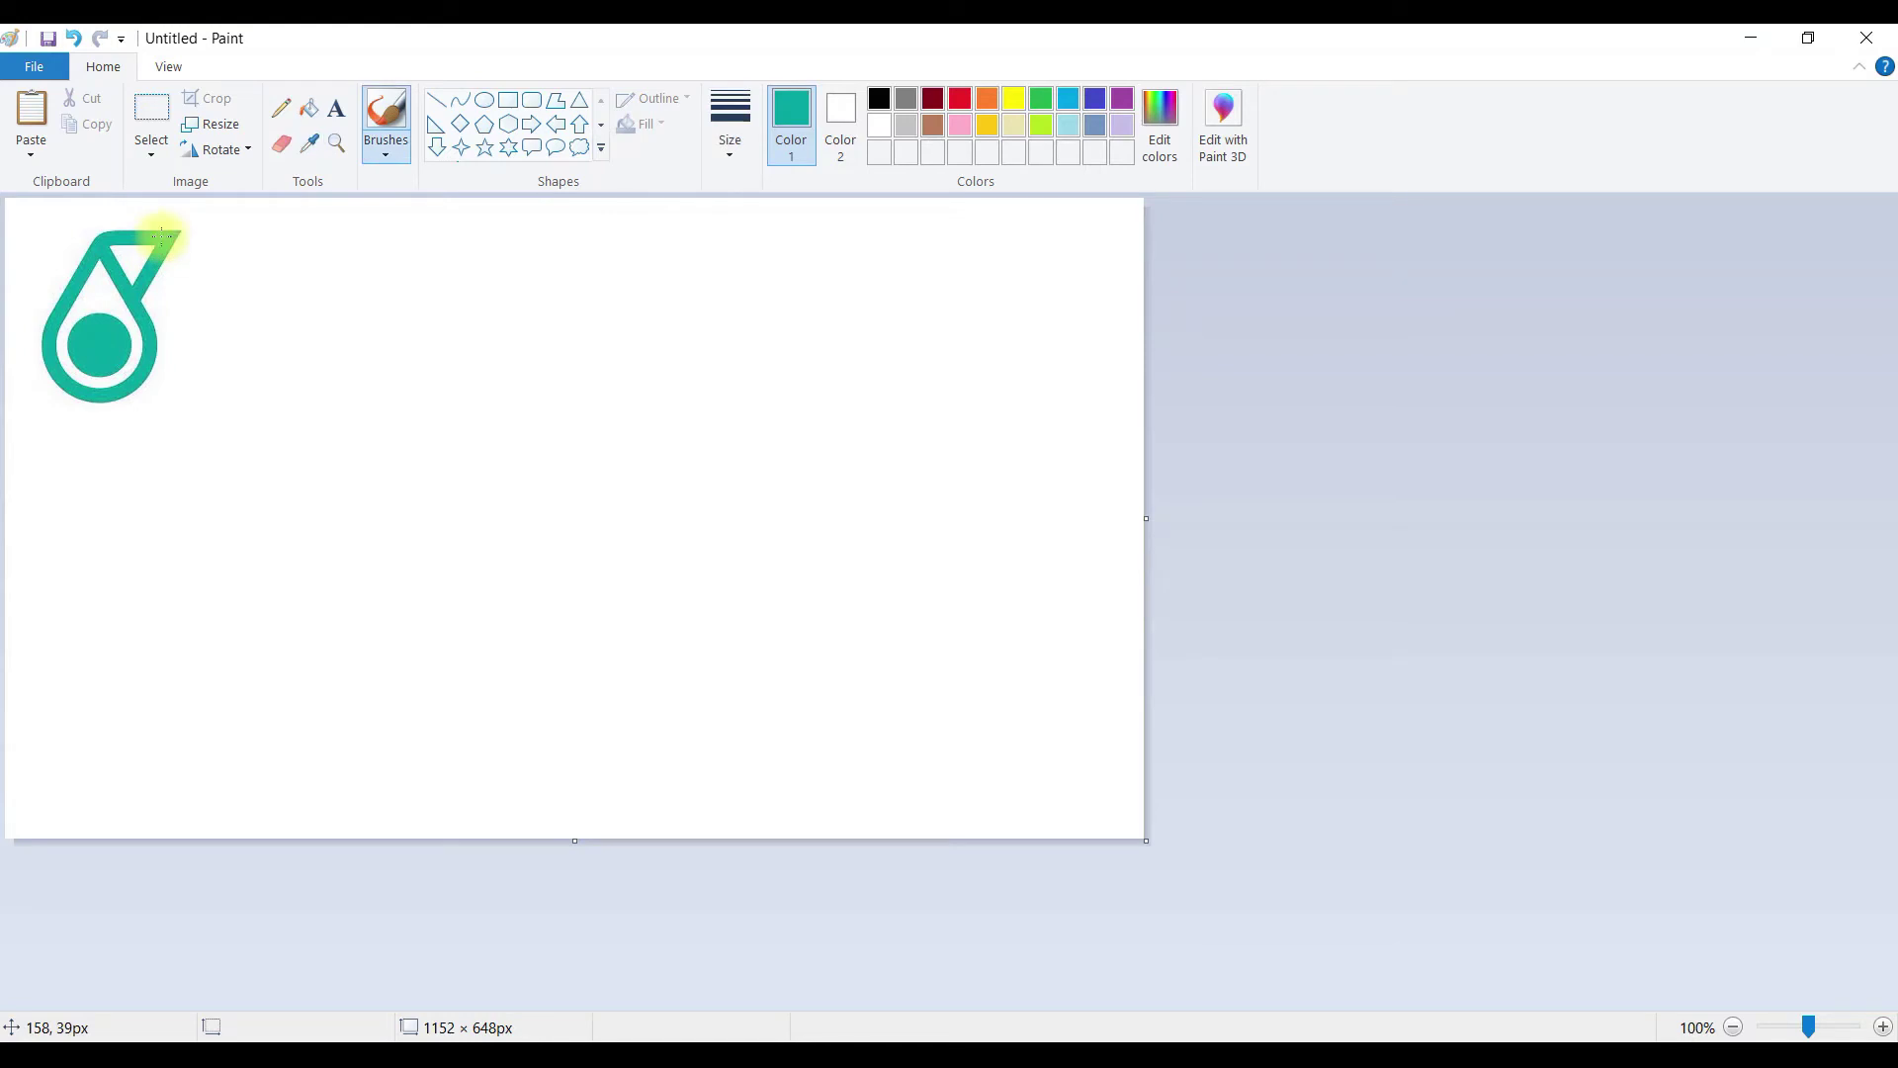
left_click(1184, 149)
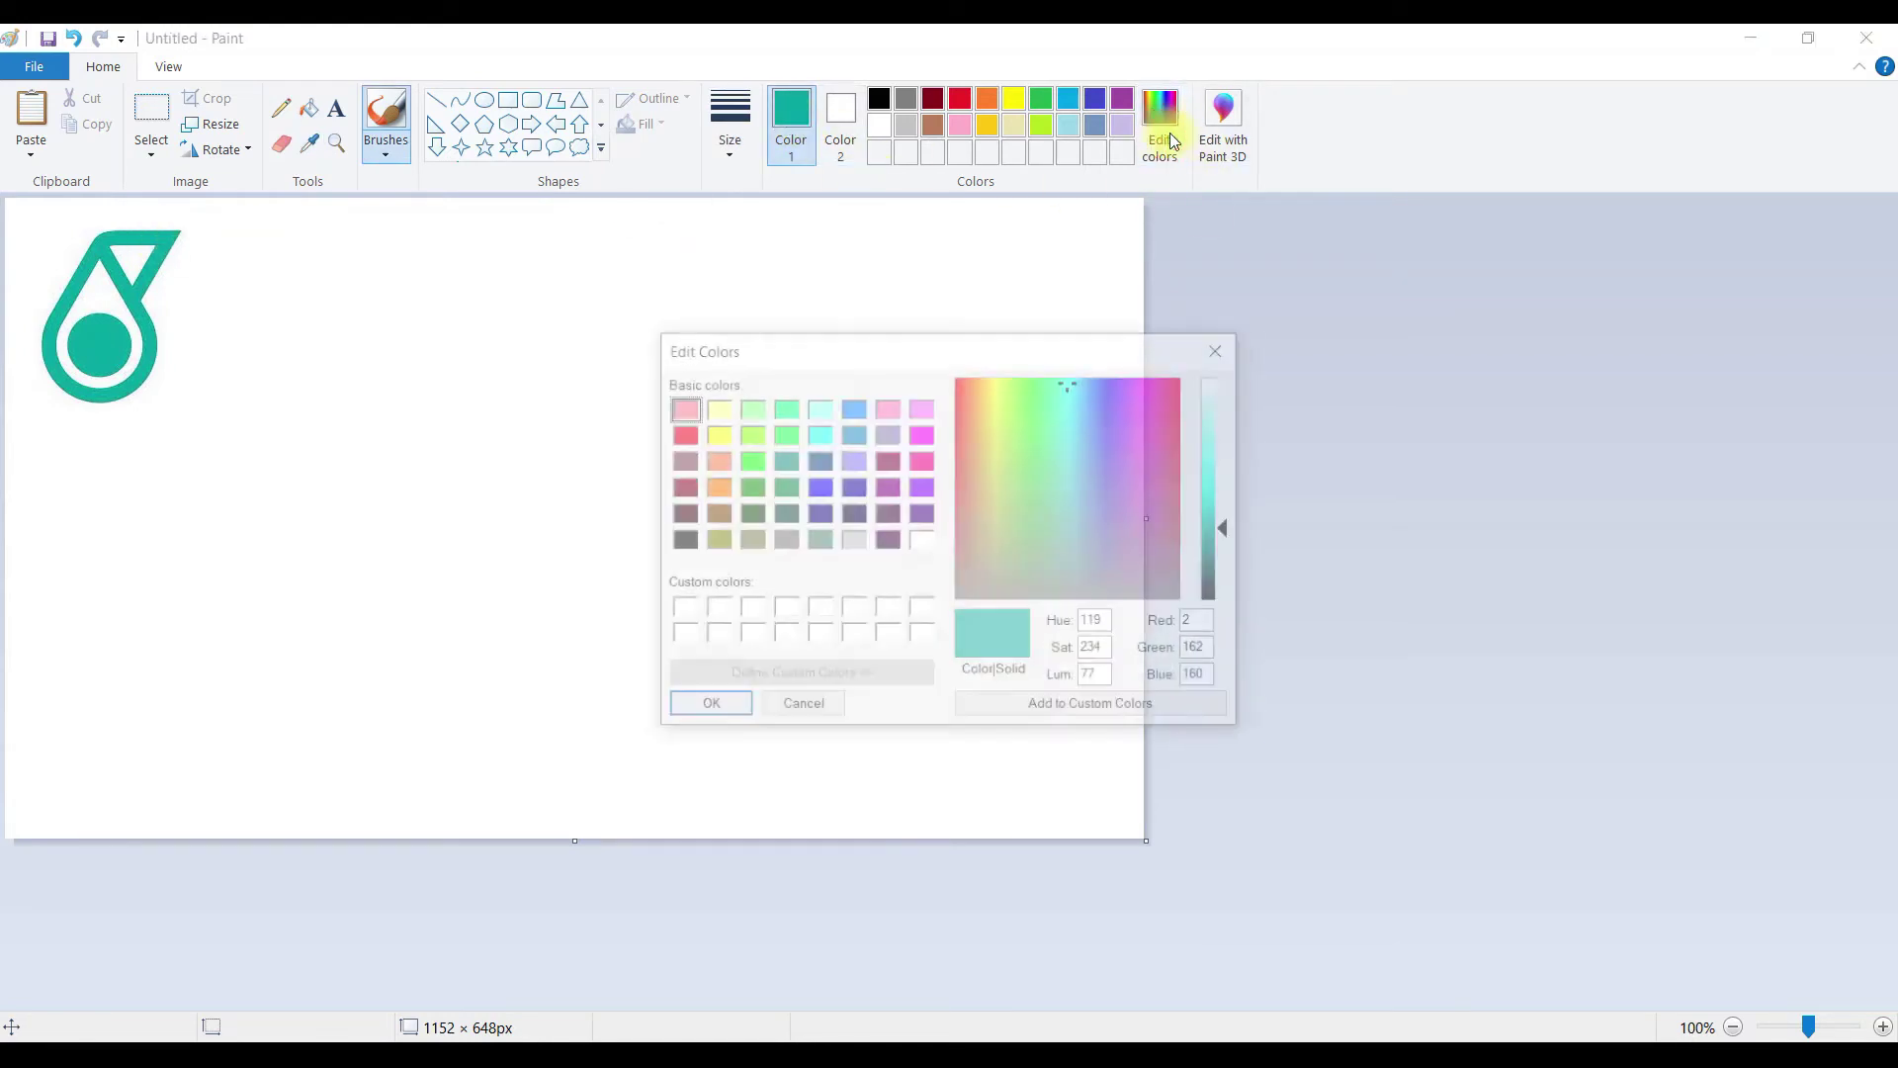
key("Tab")
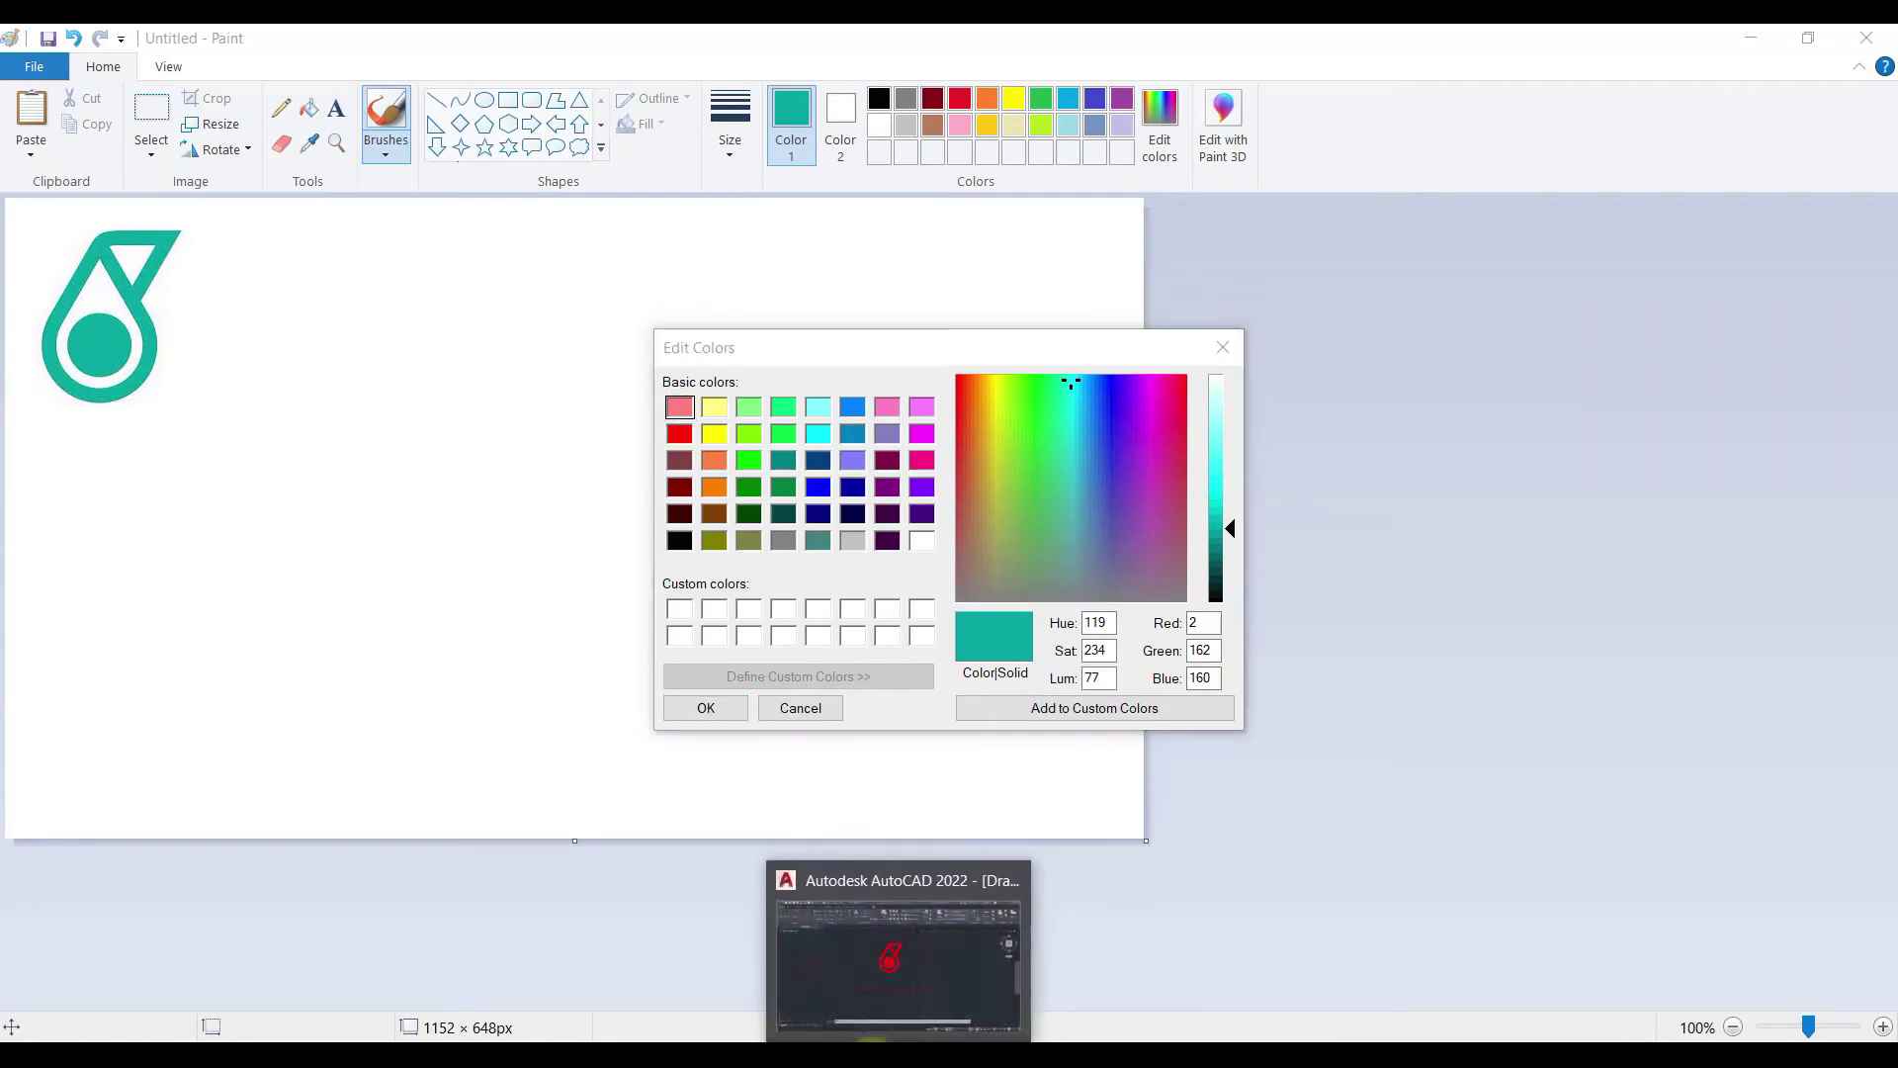
left_click(906, 1054)
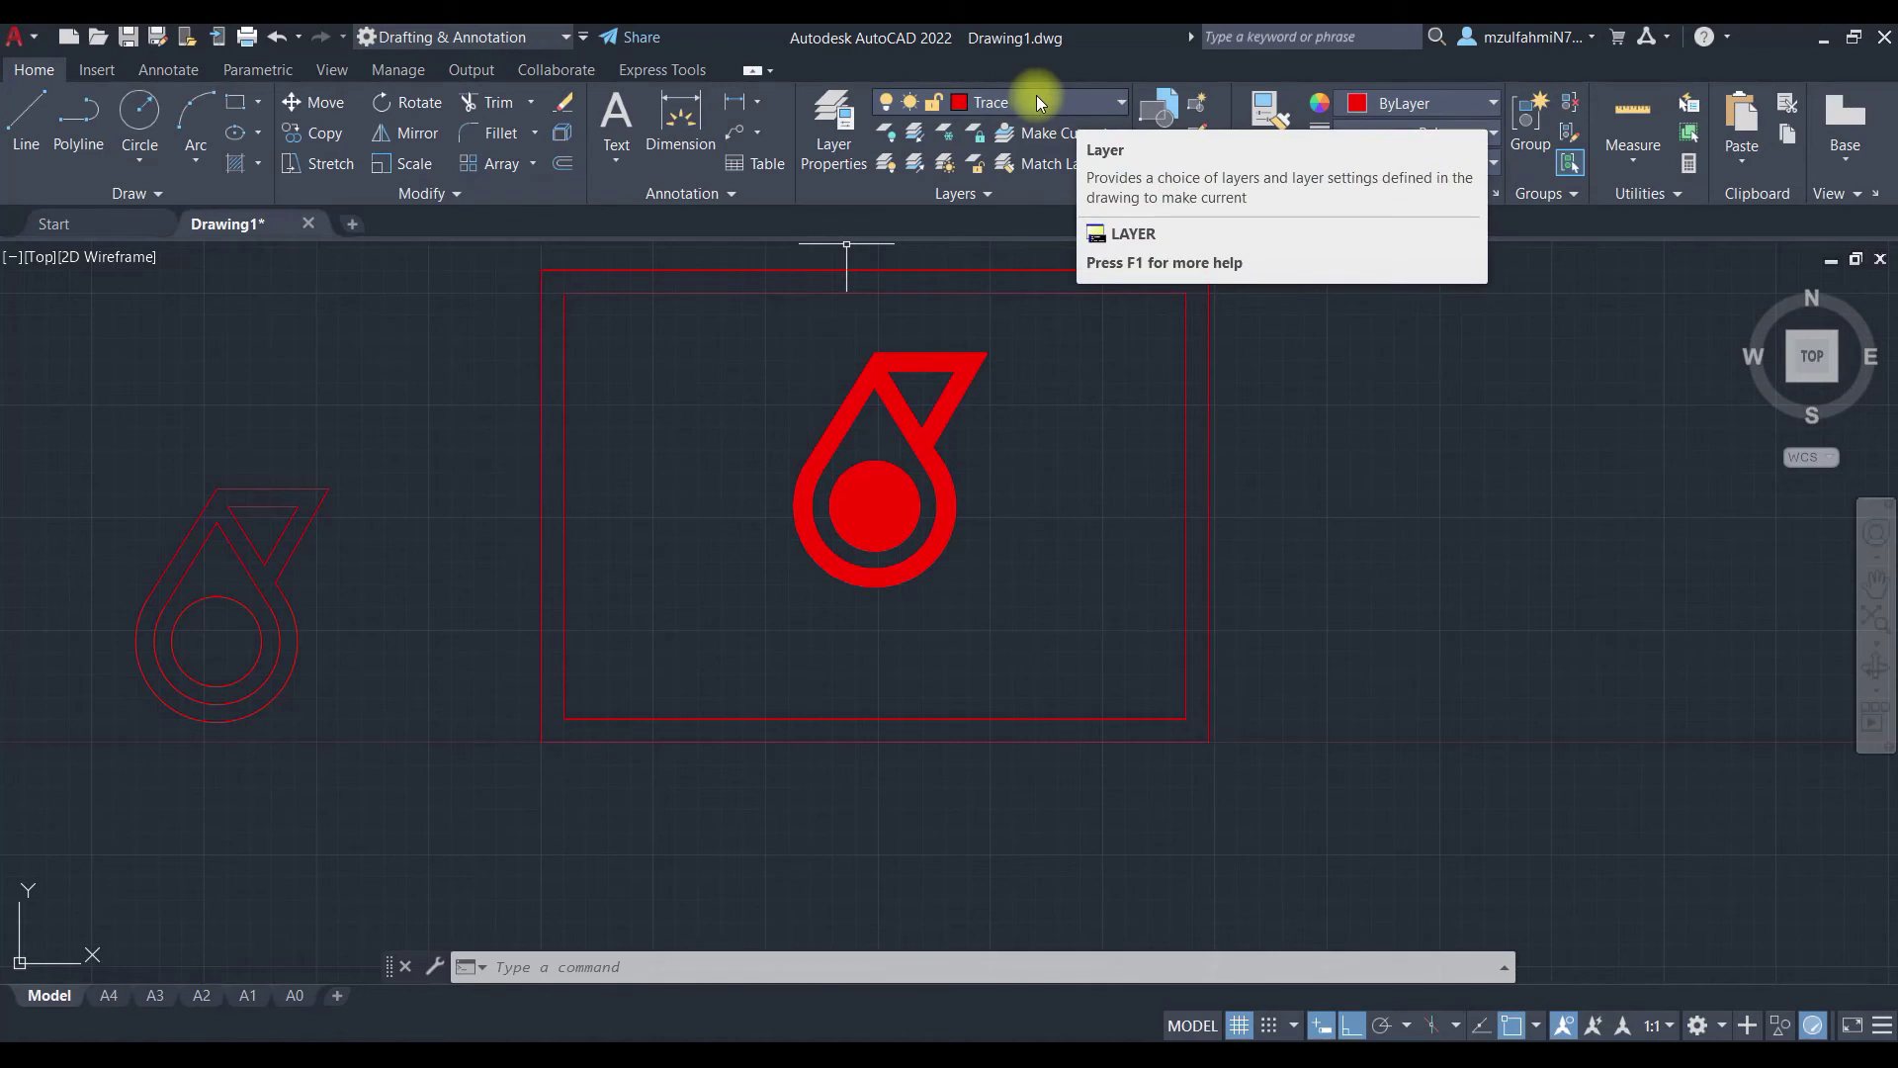
Step: Add a layer named Petronas with true colour 2,162,160
left_click(829, 139)
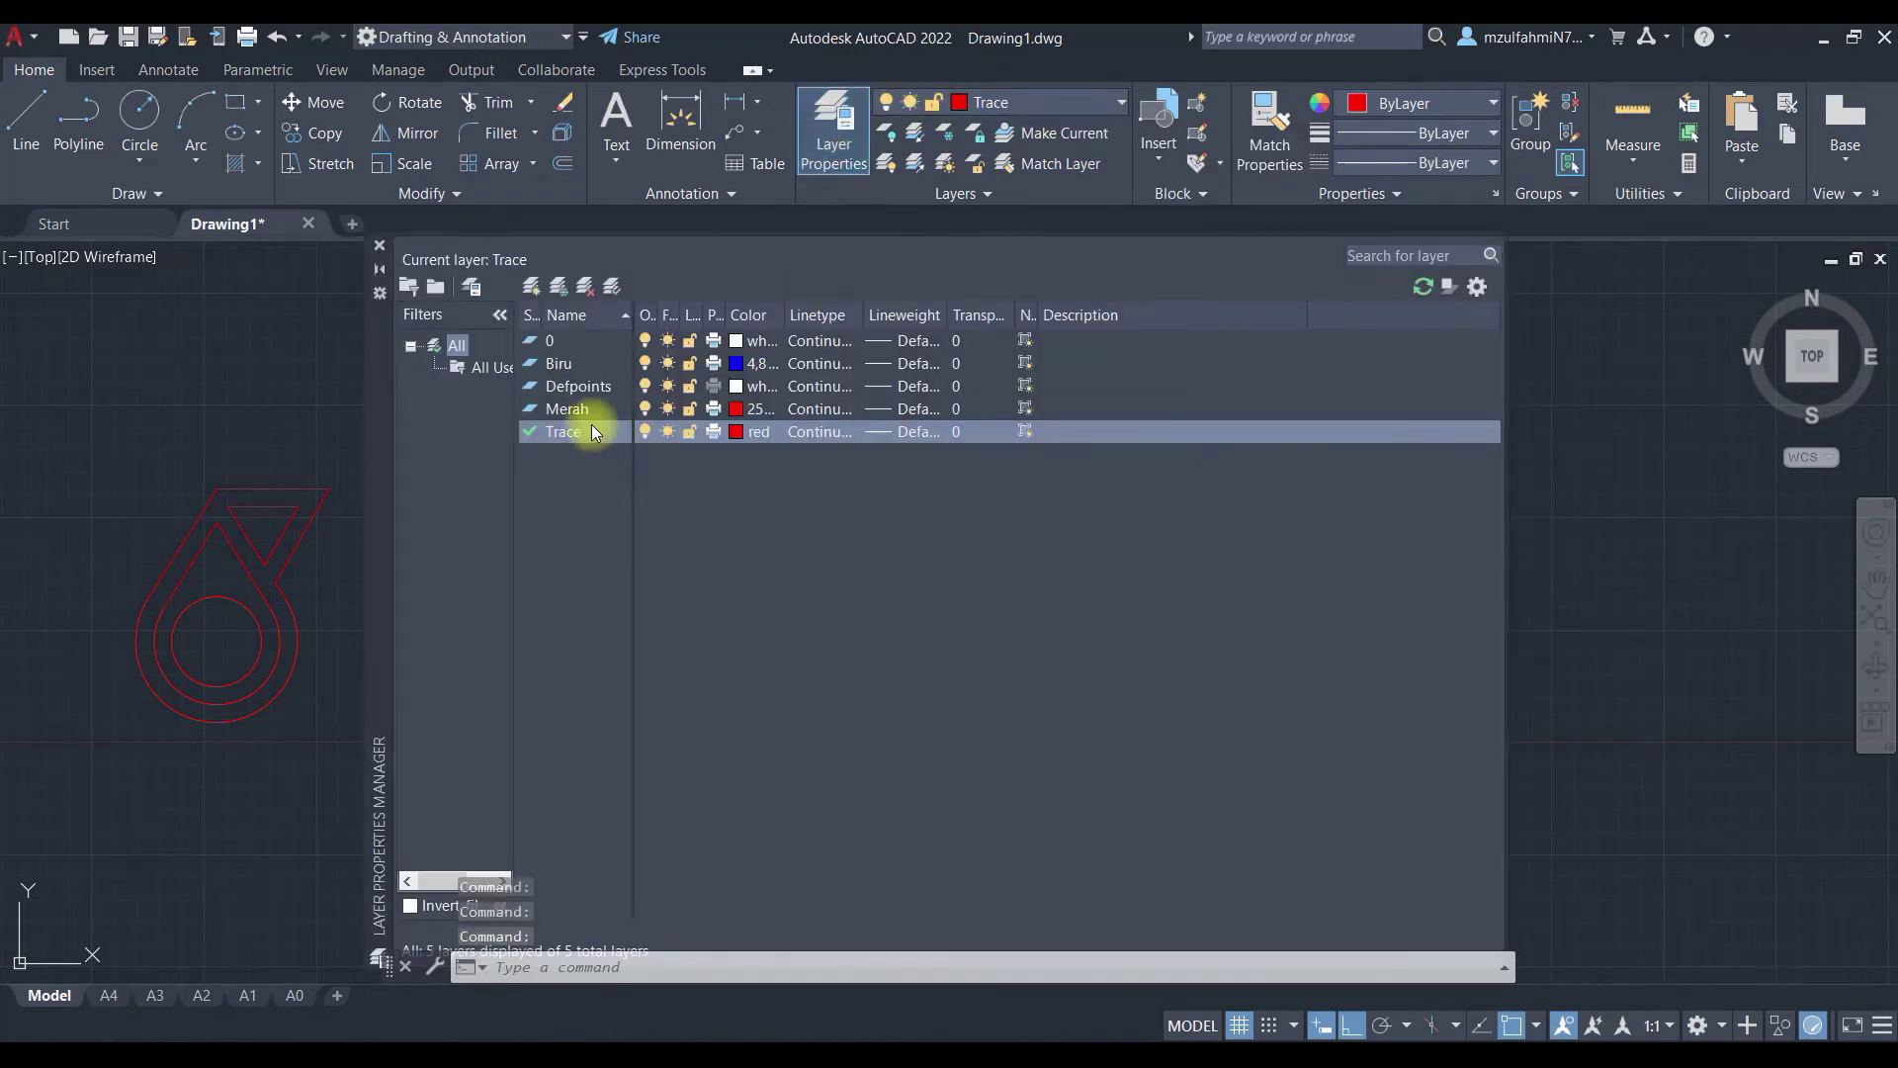
left_click(531, 286)
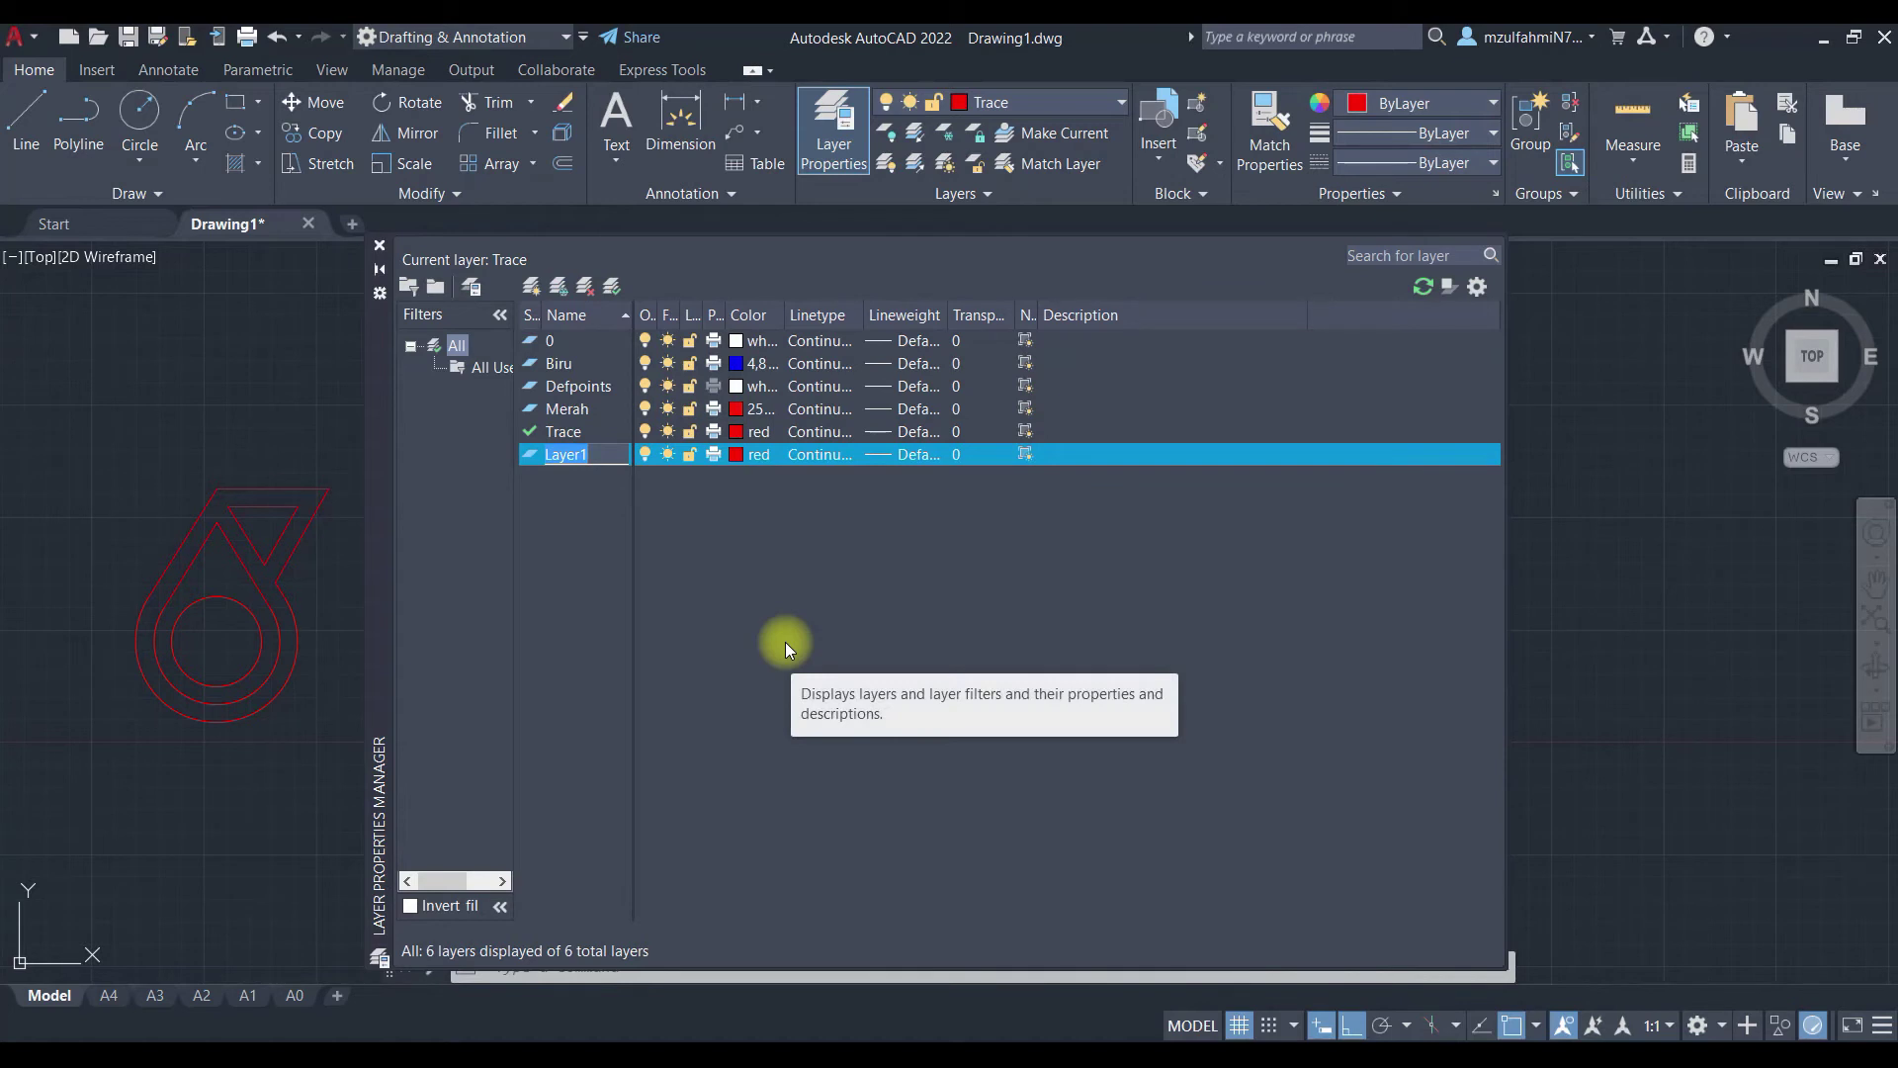
type("Petronas")
key("Return")
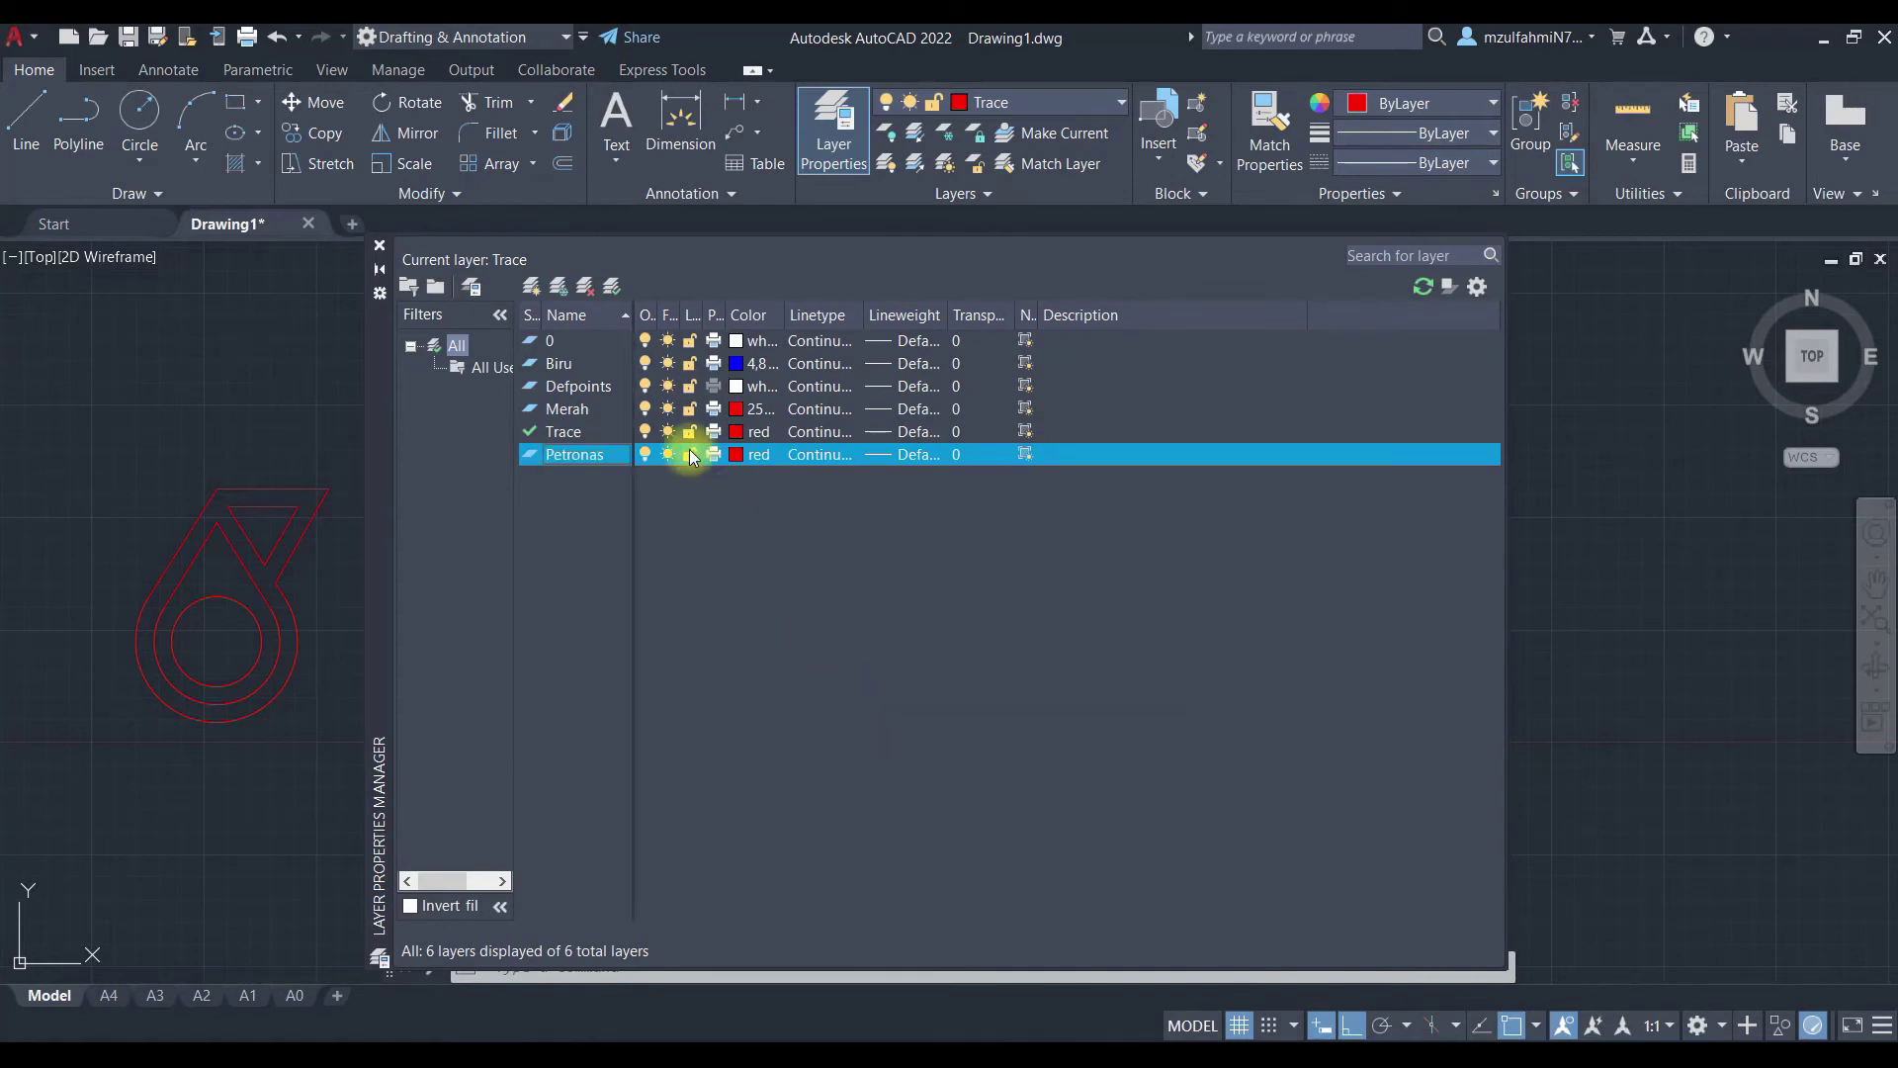
left_click(735, 455)
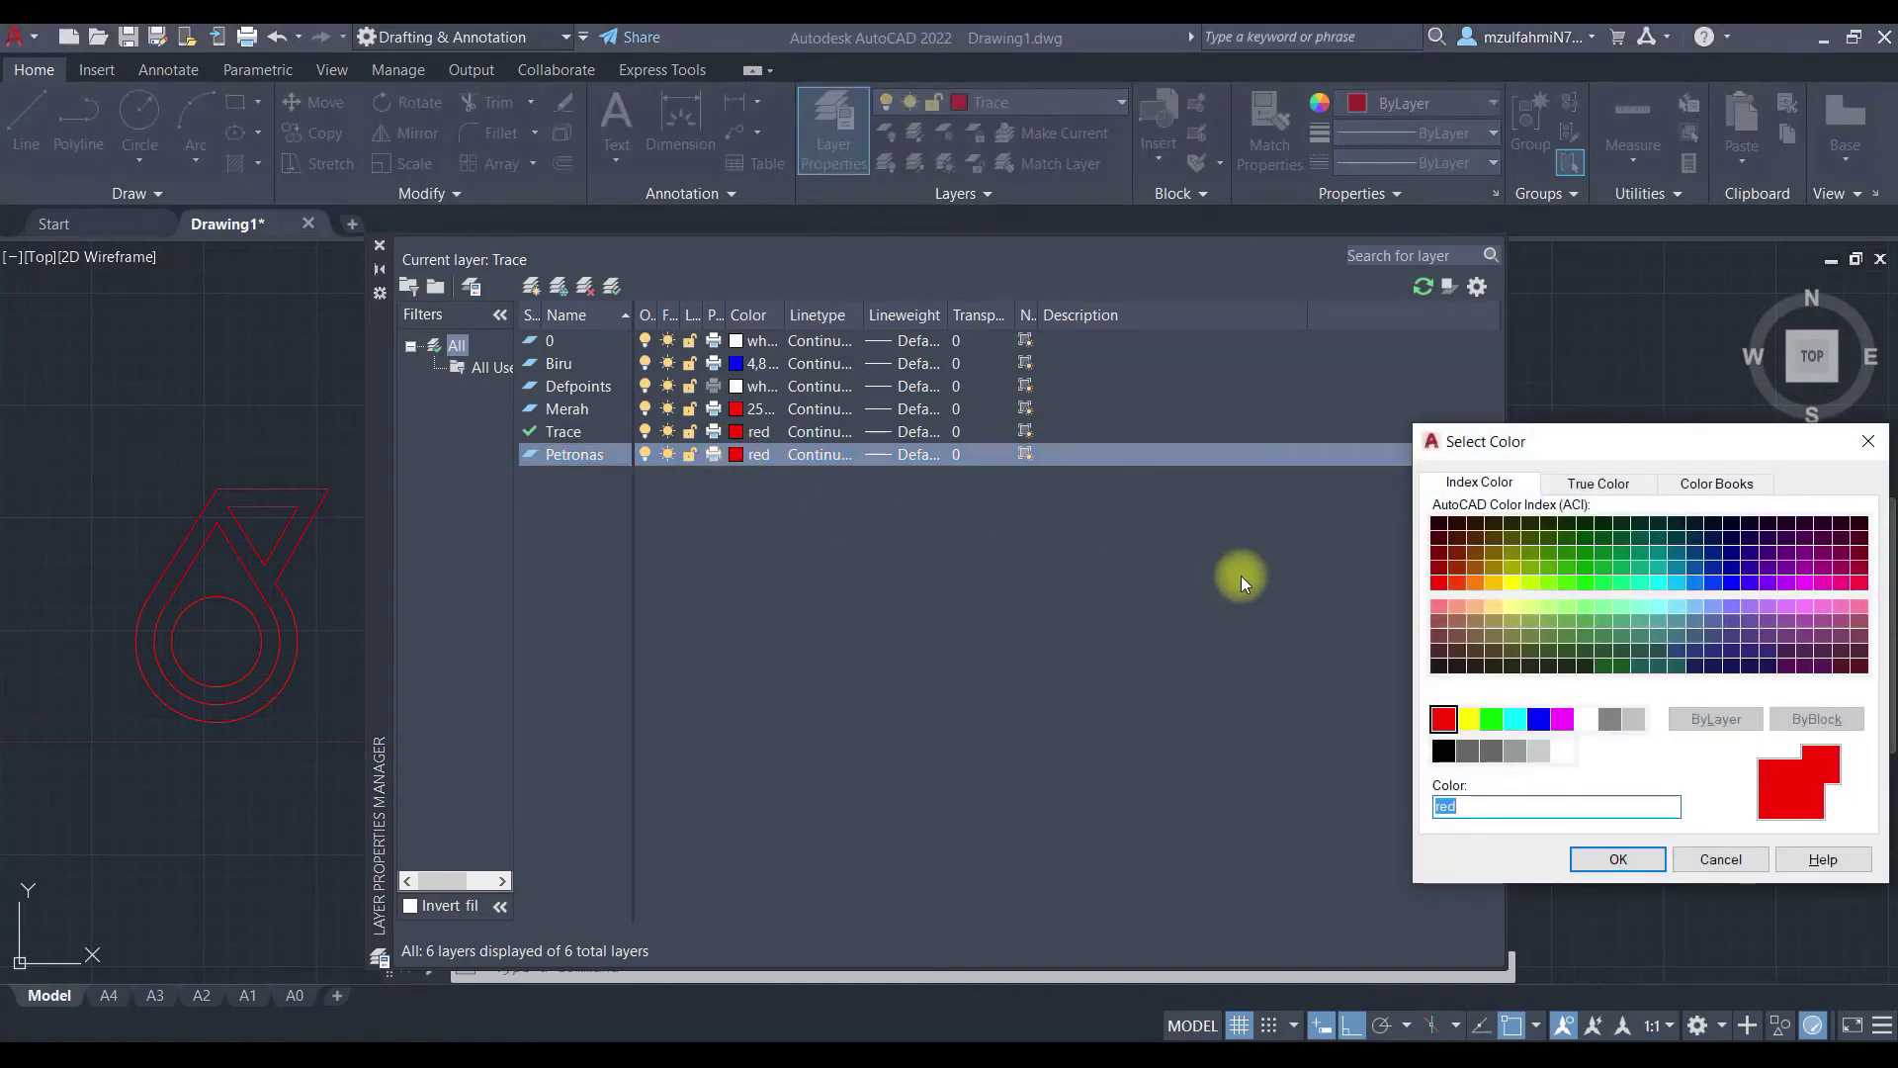
left_click(1593, 484)
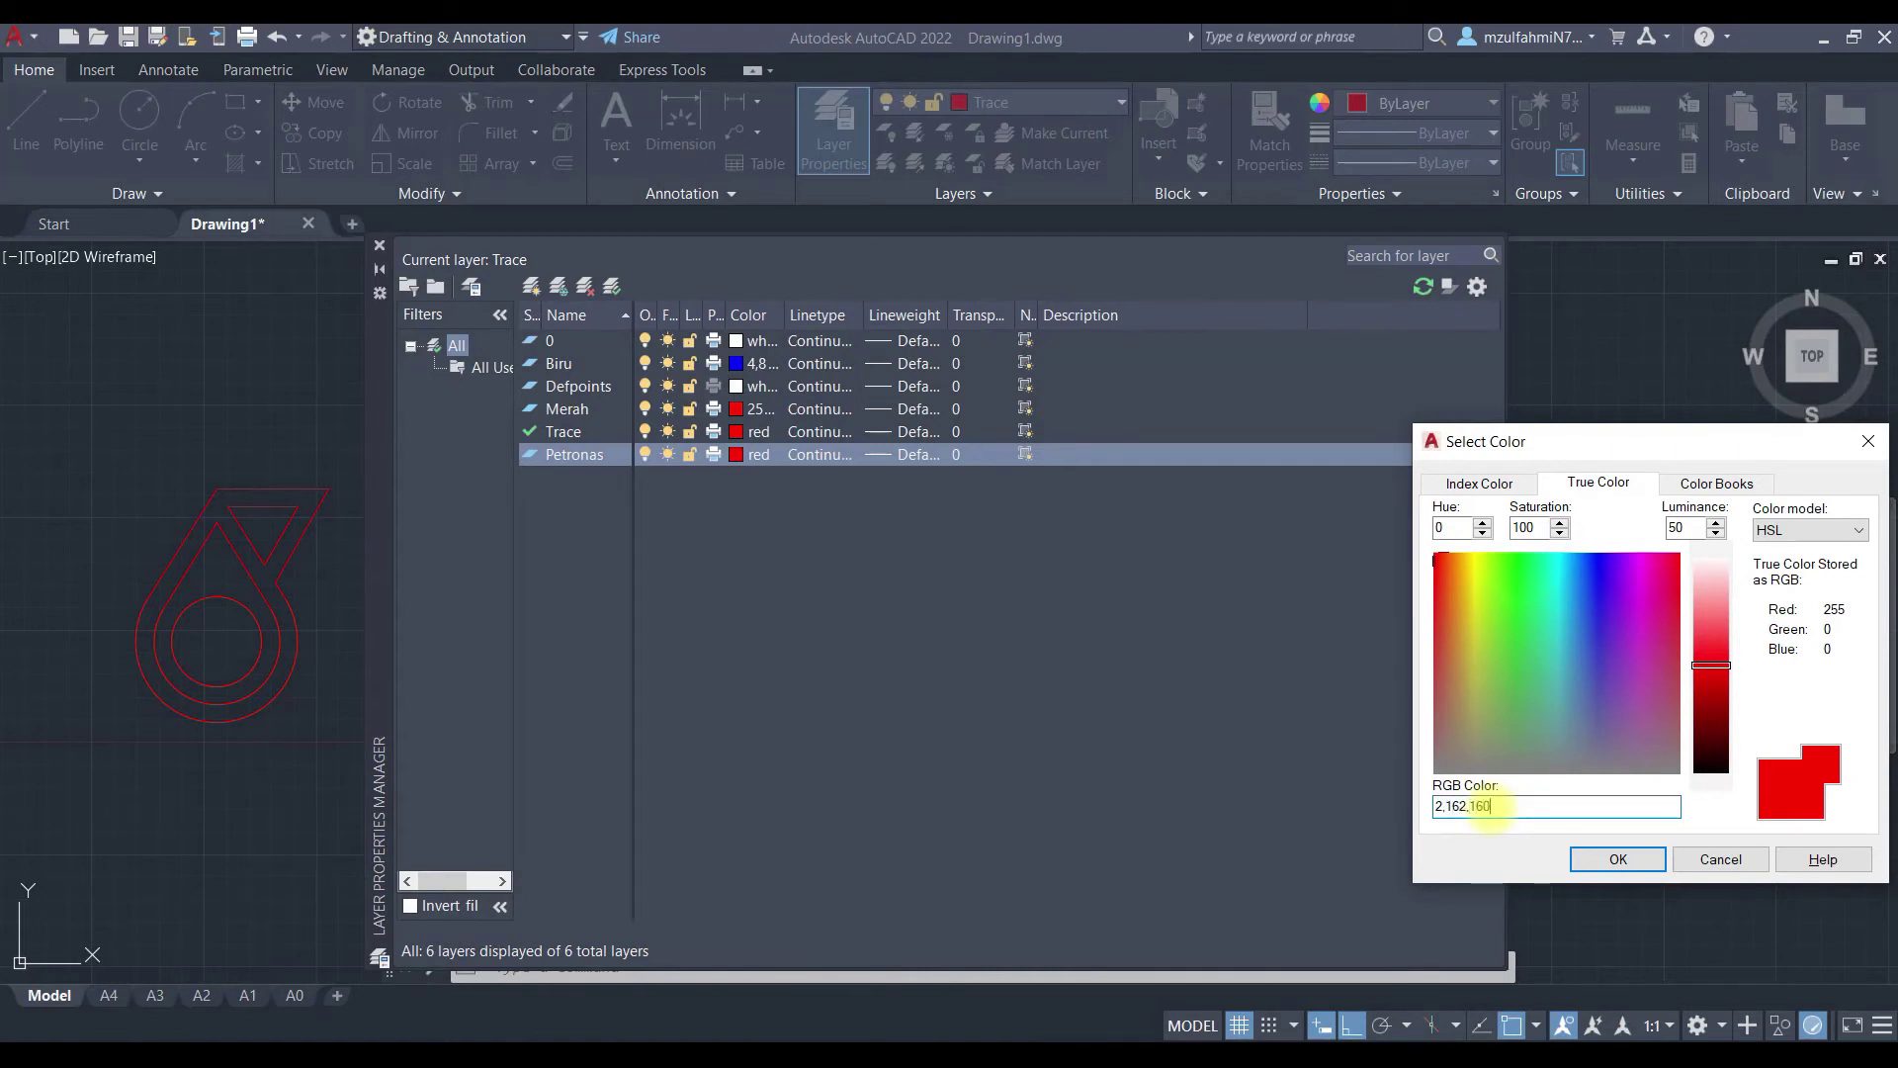
key("Return")
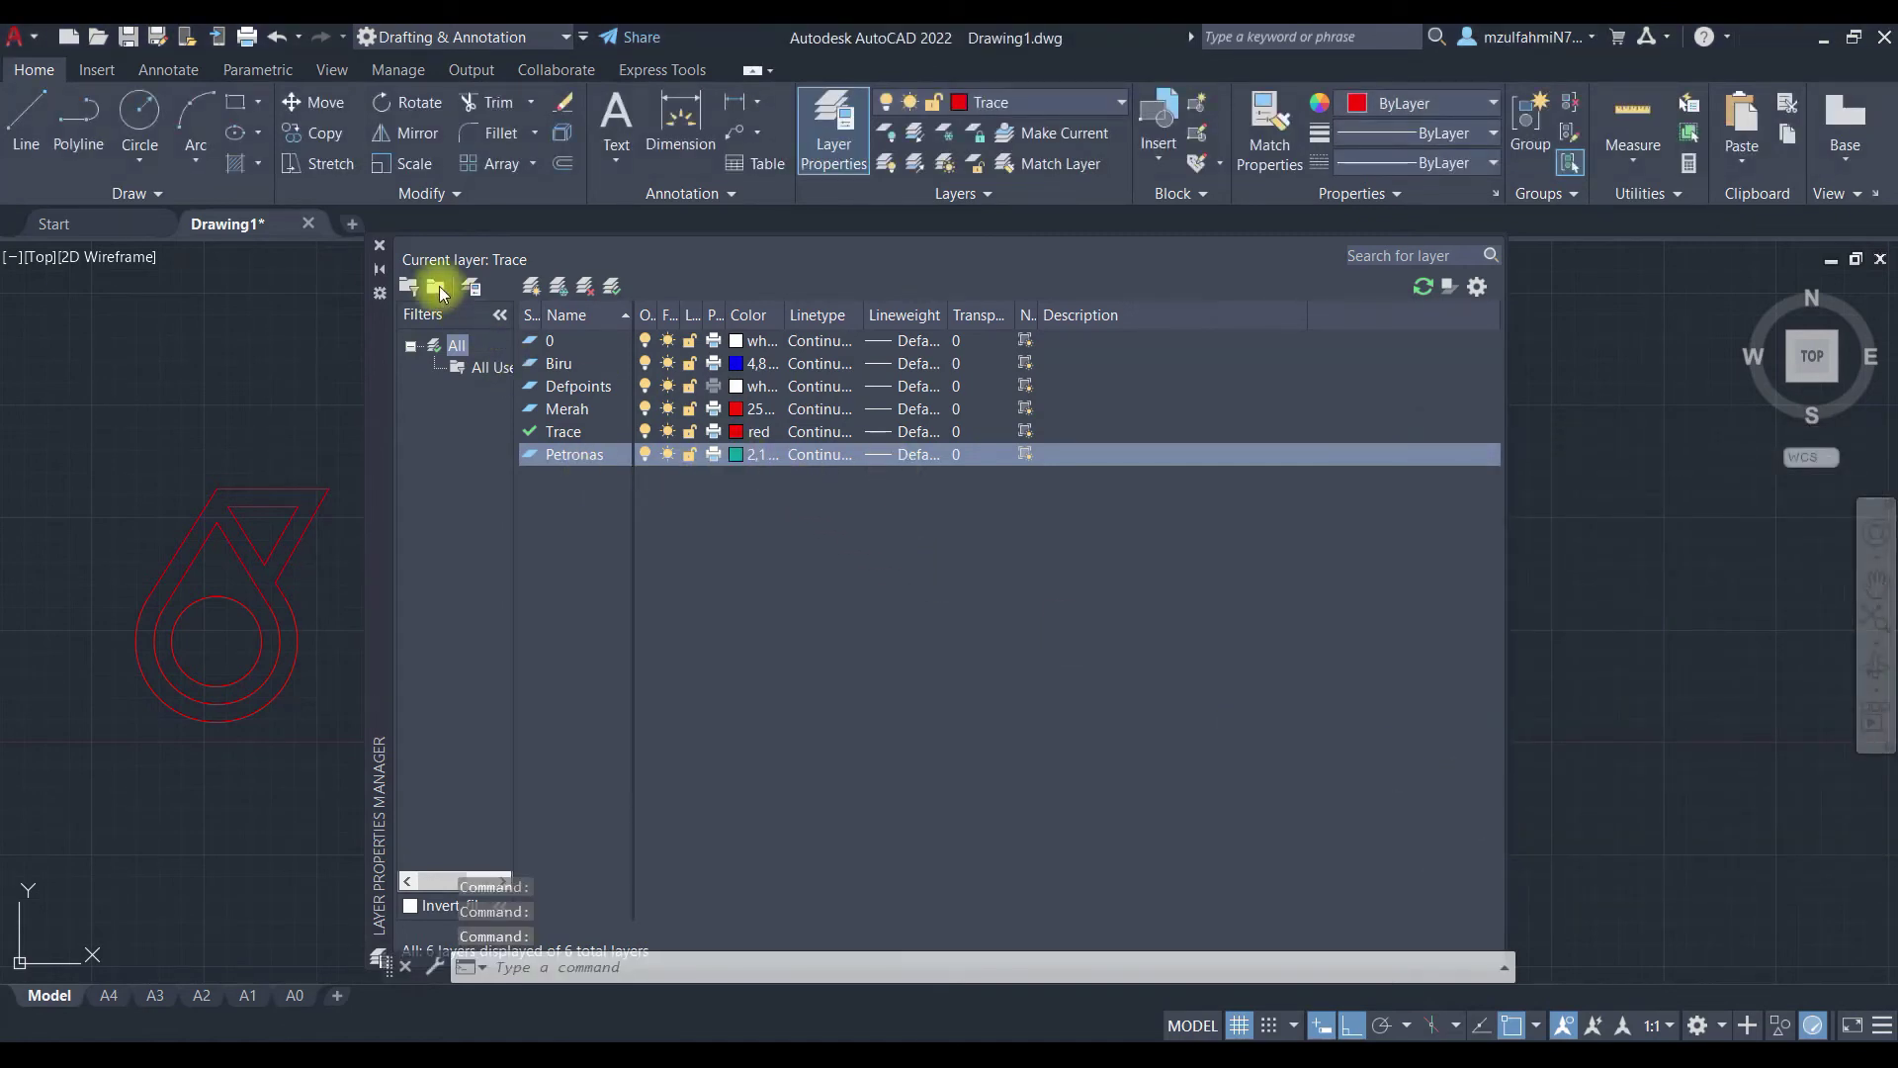
left_click(379, 244)
Step: Window-select the red logo and move it onto the Petronas layer
left_click(697, 320)
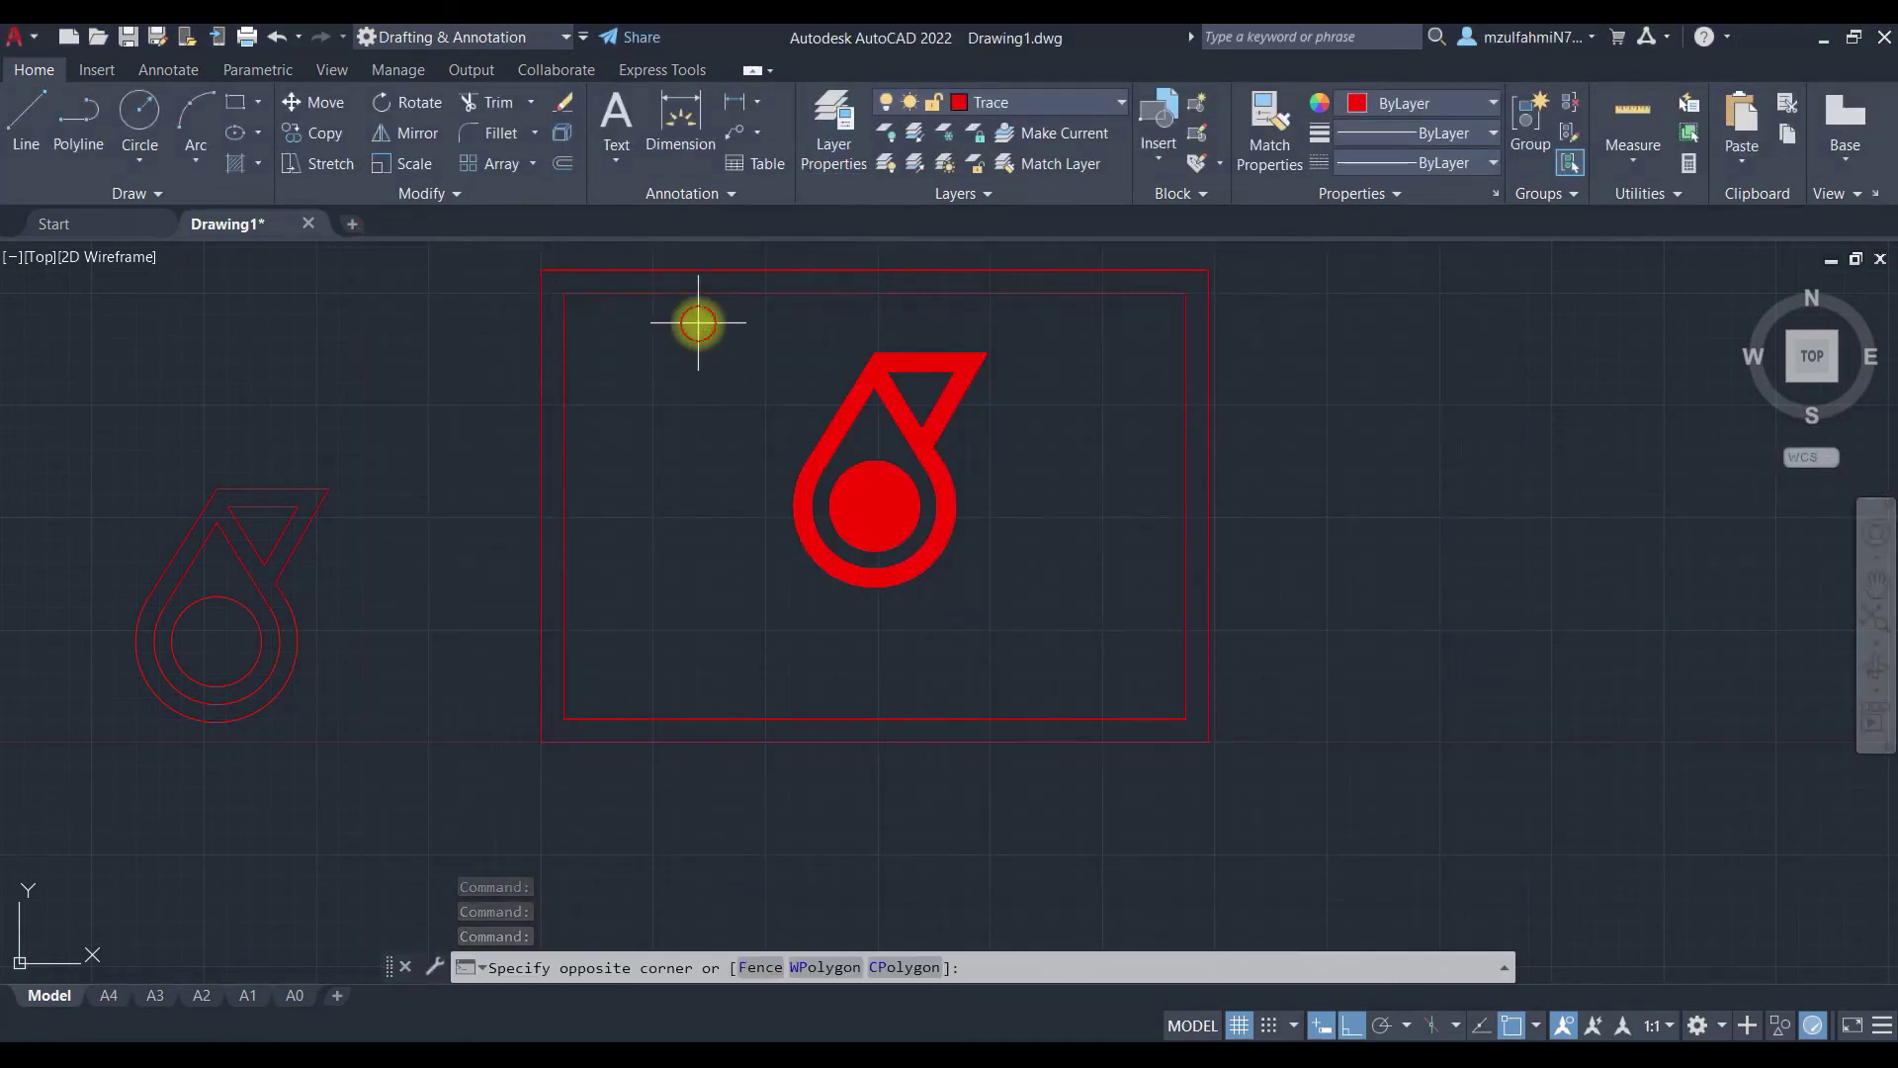
left_click(1133, 691)
left_click(1040, 103)
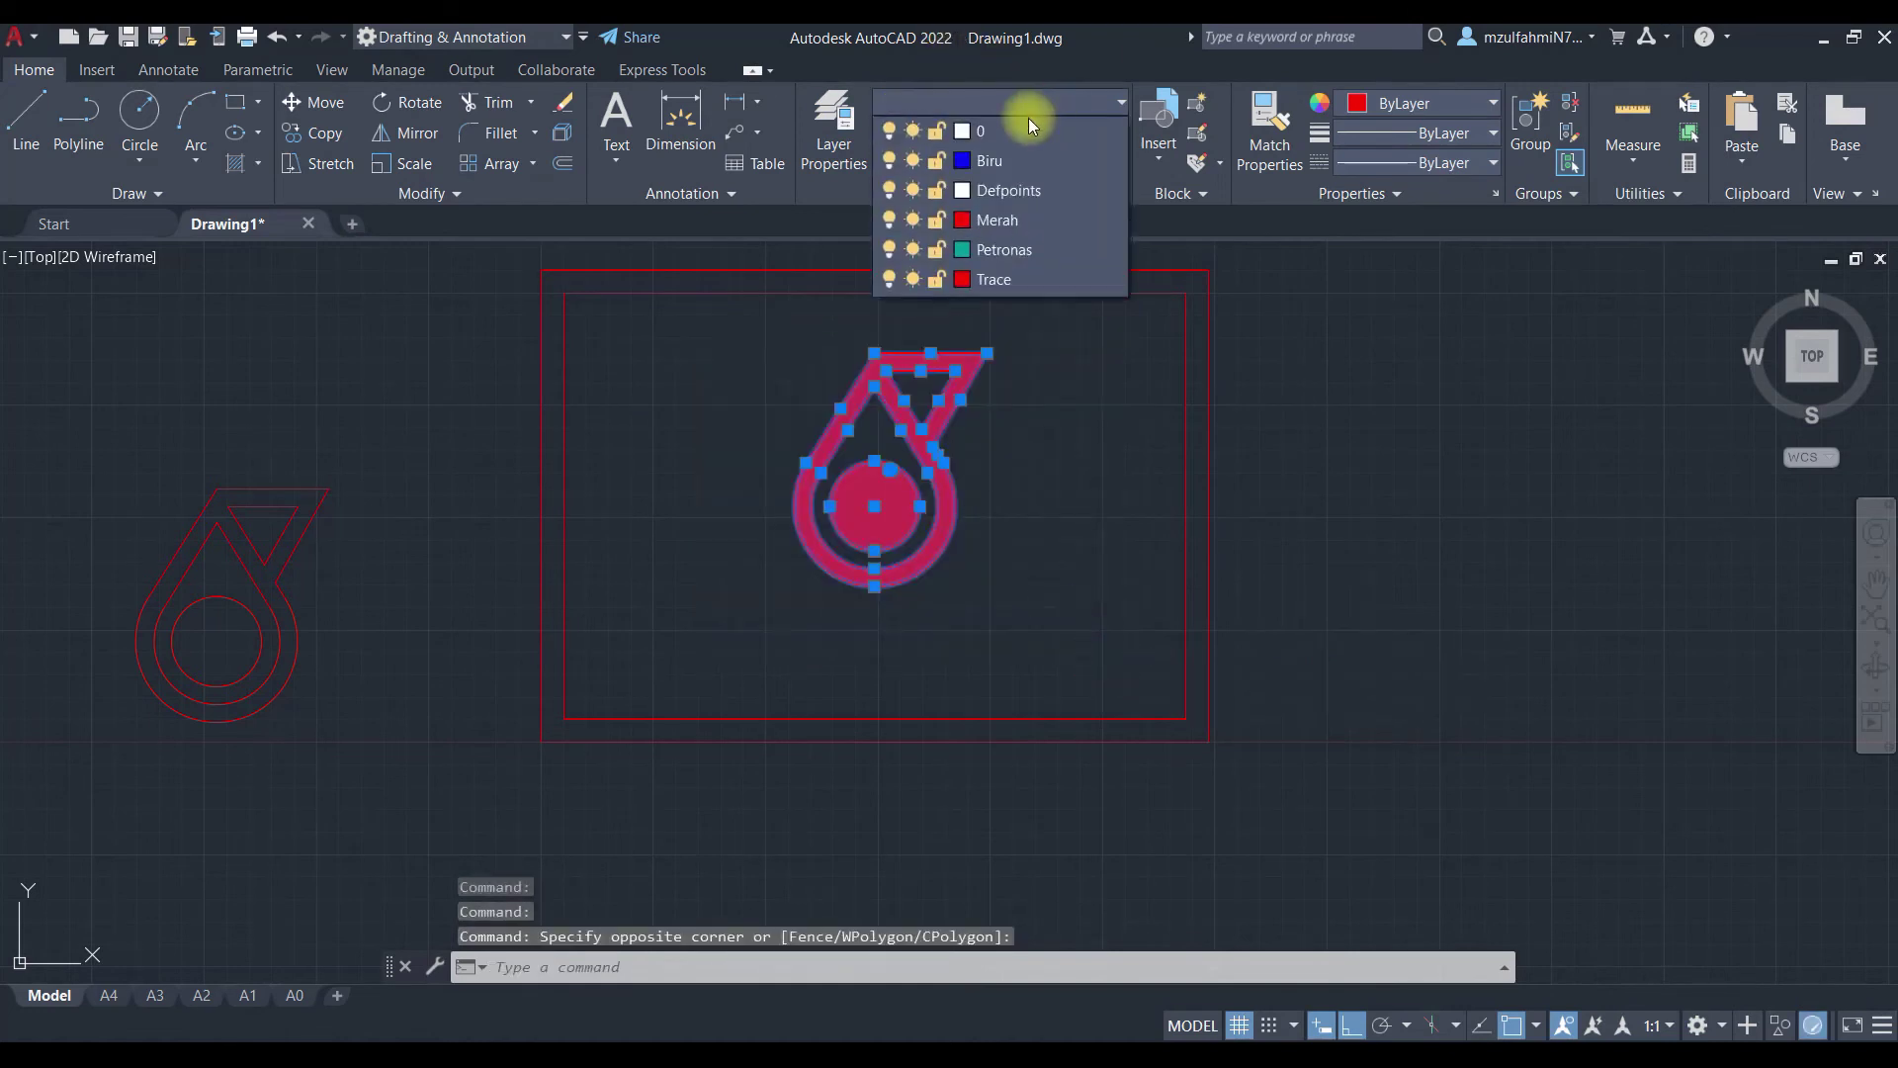
left_click(1008, 251)
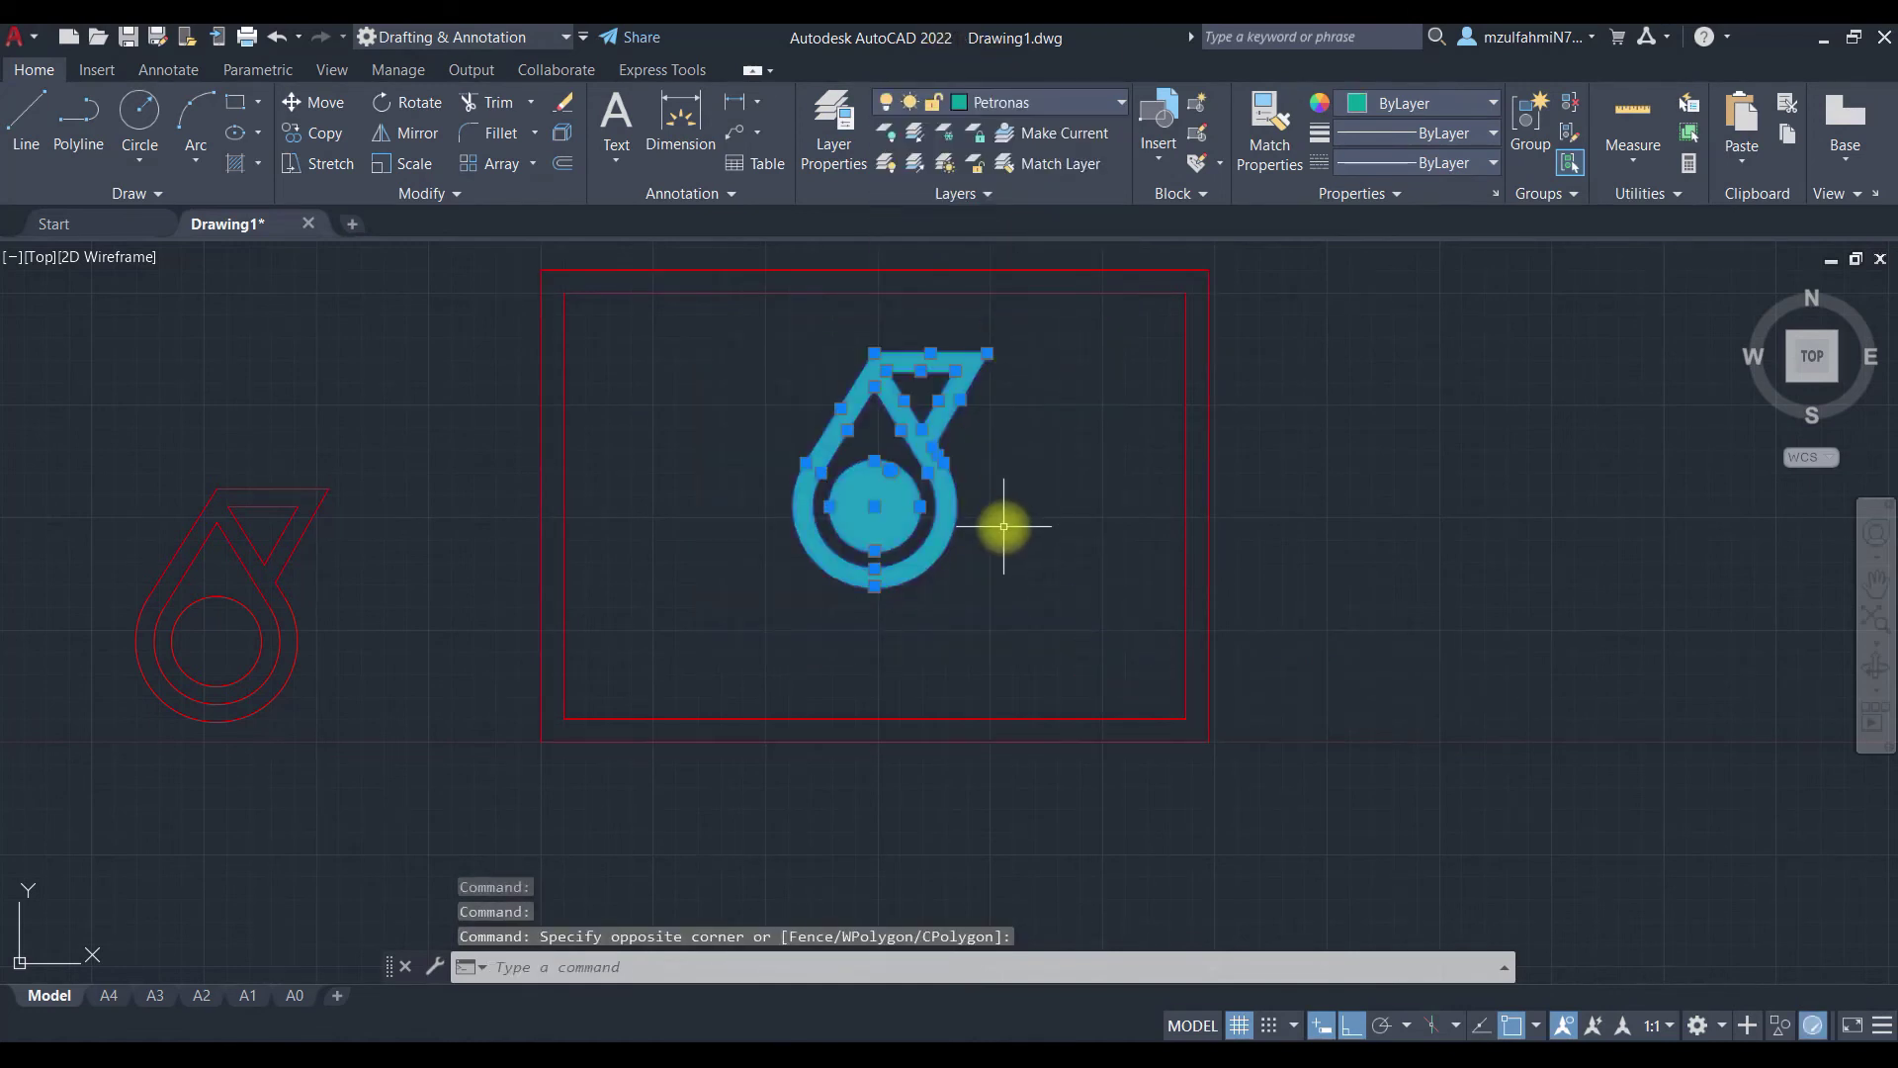
key("Escape")
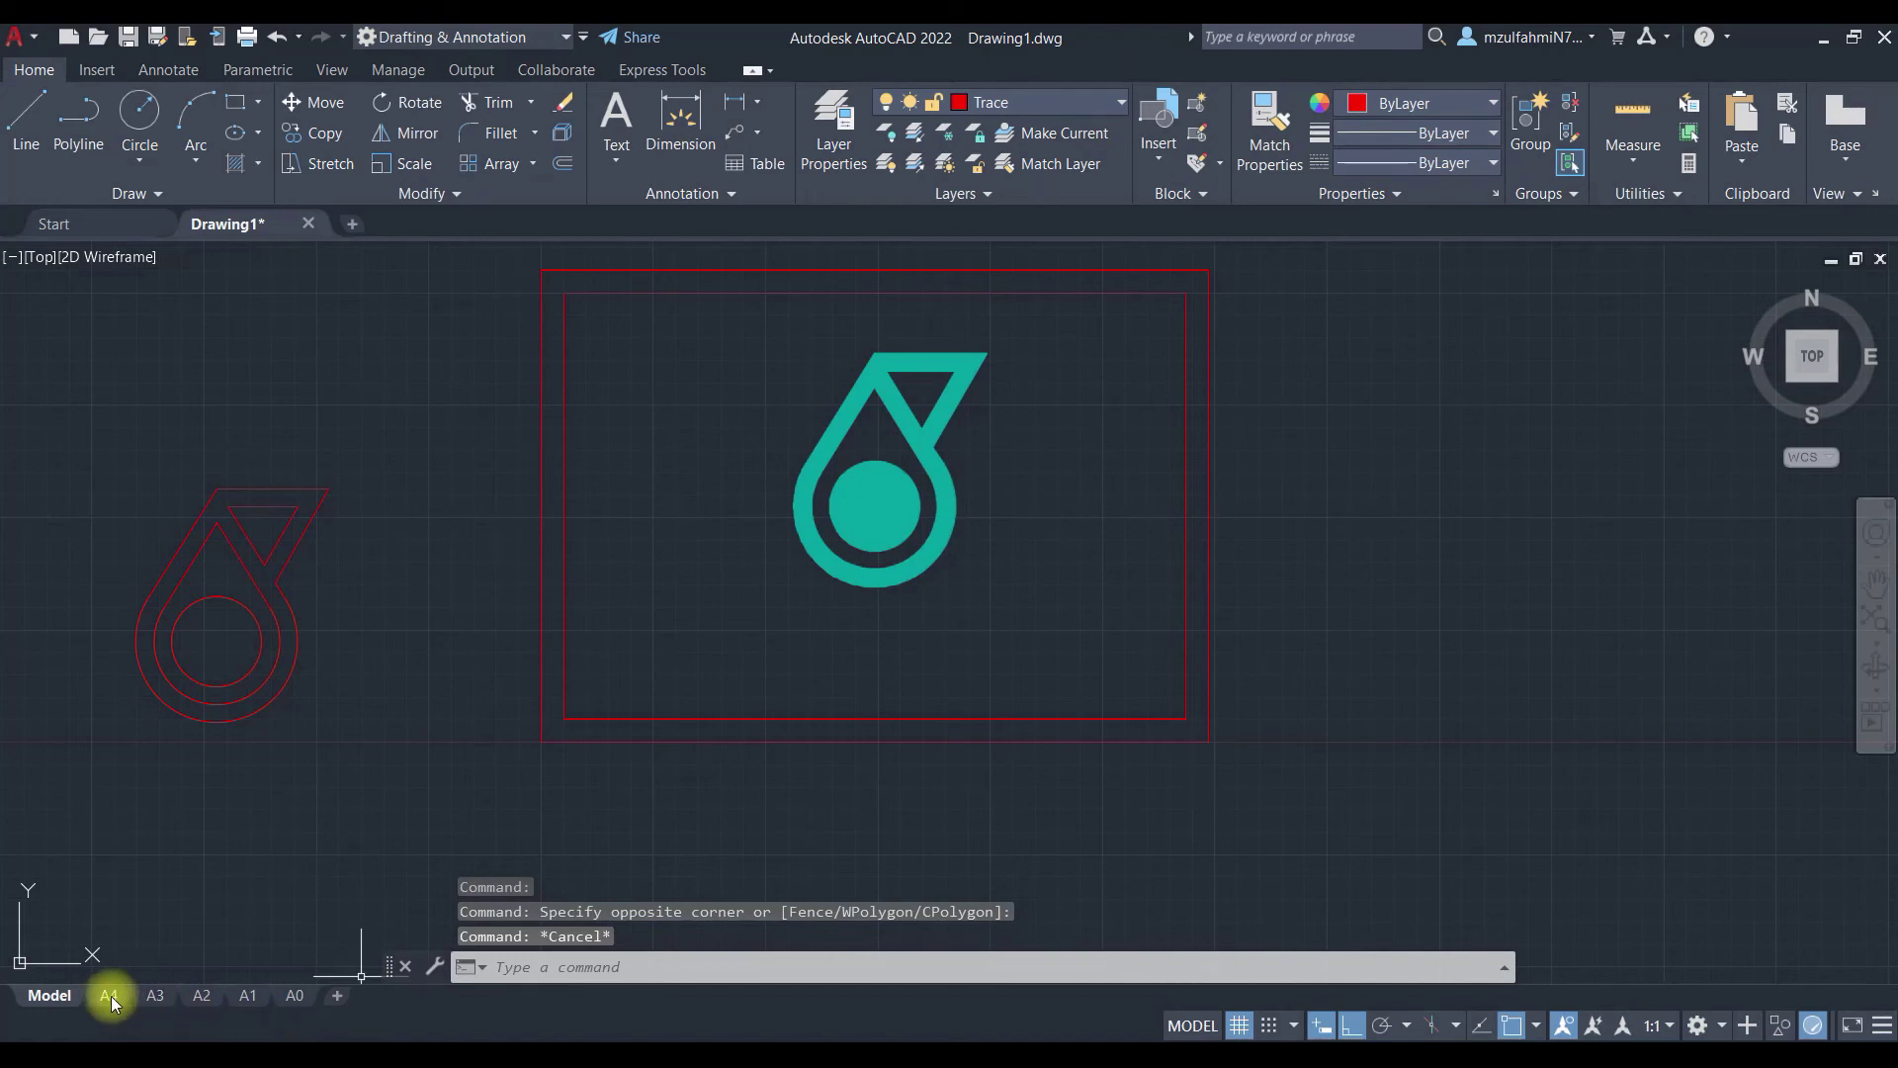
Step: Confirm the Petronas layer colour 2,162,160 and show the A4 layout sheet
left_click(1033, 103)
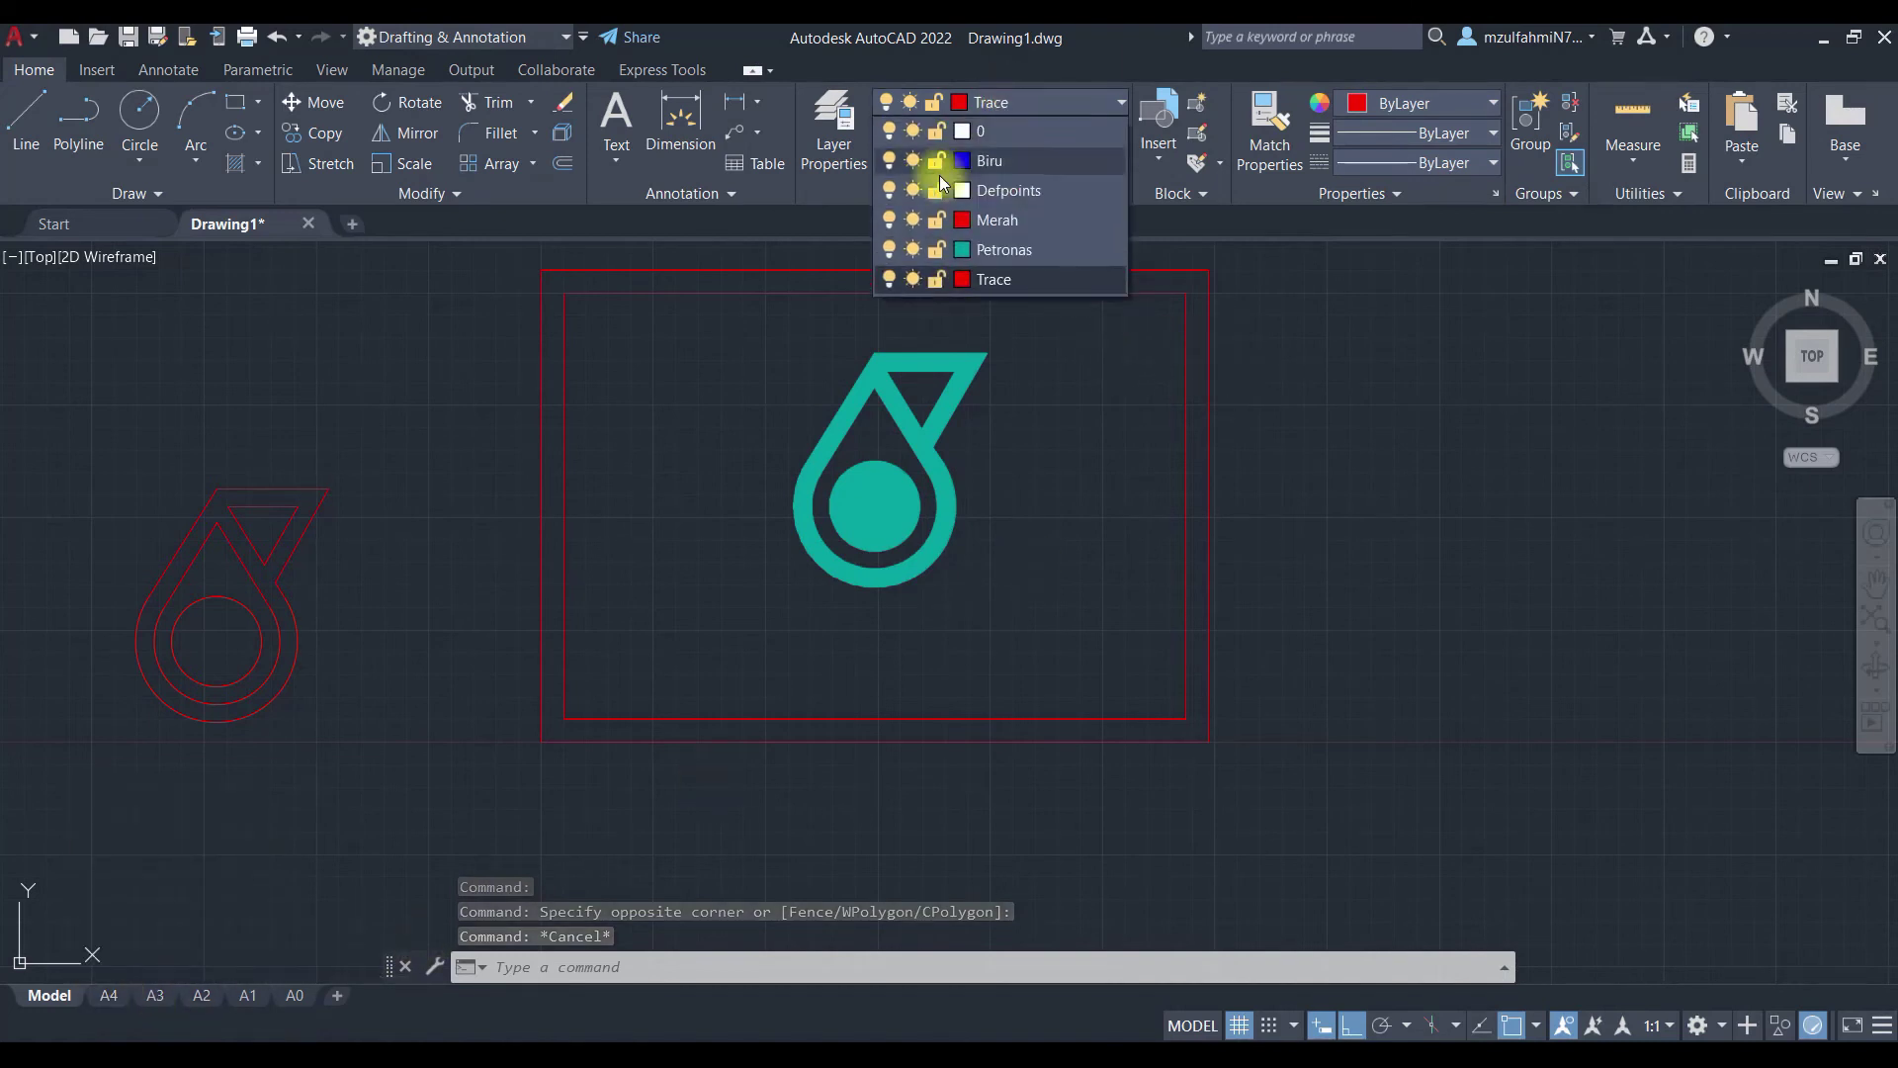
left_click(963, 250)
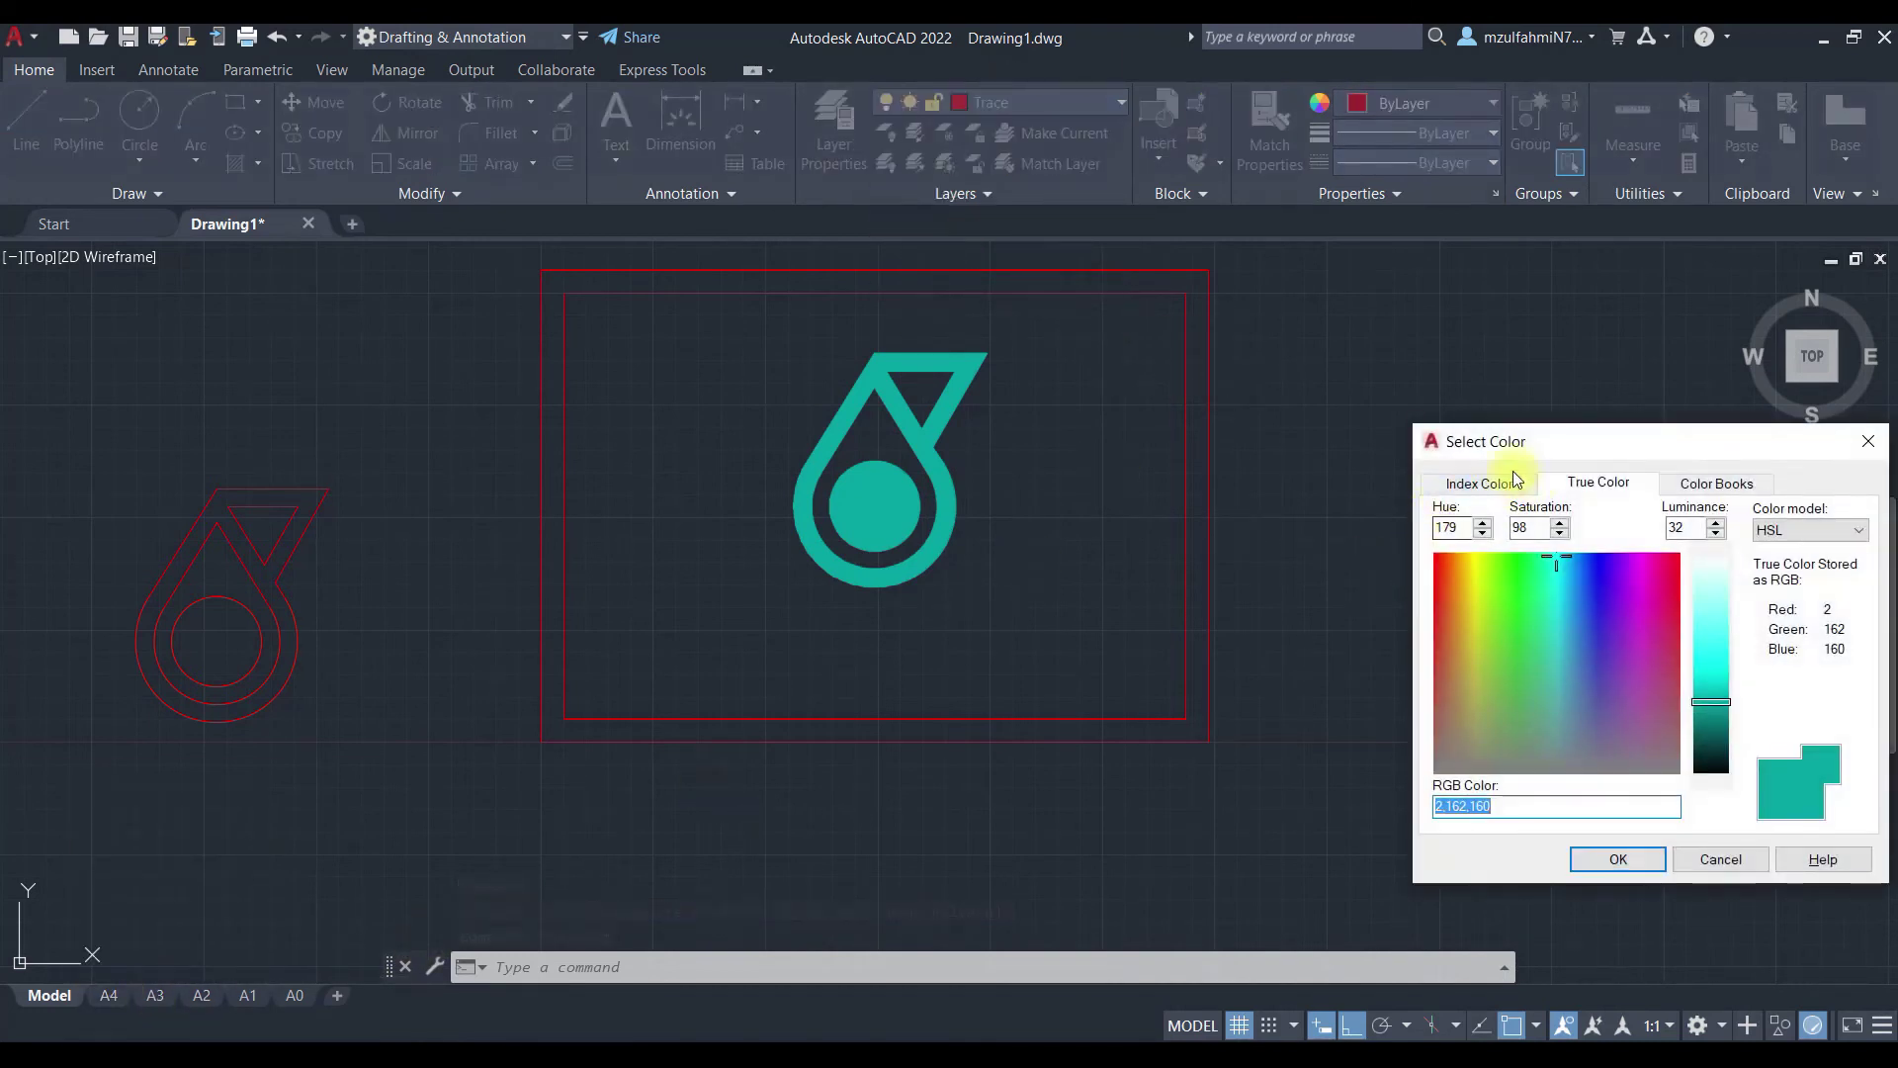
left_click(1615, 858)
mouse_move(154, 995)
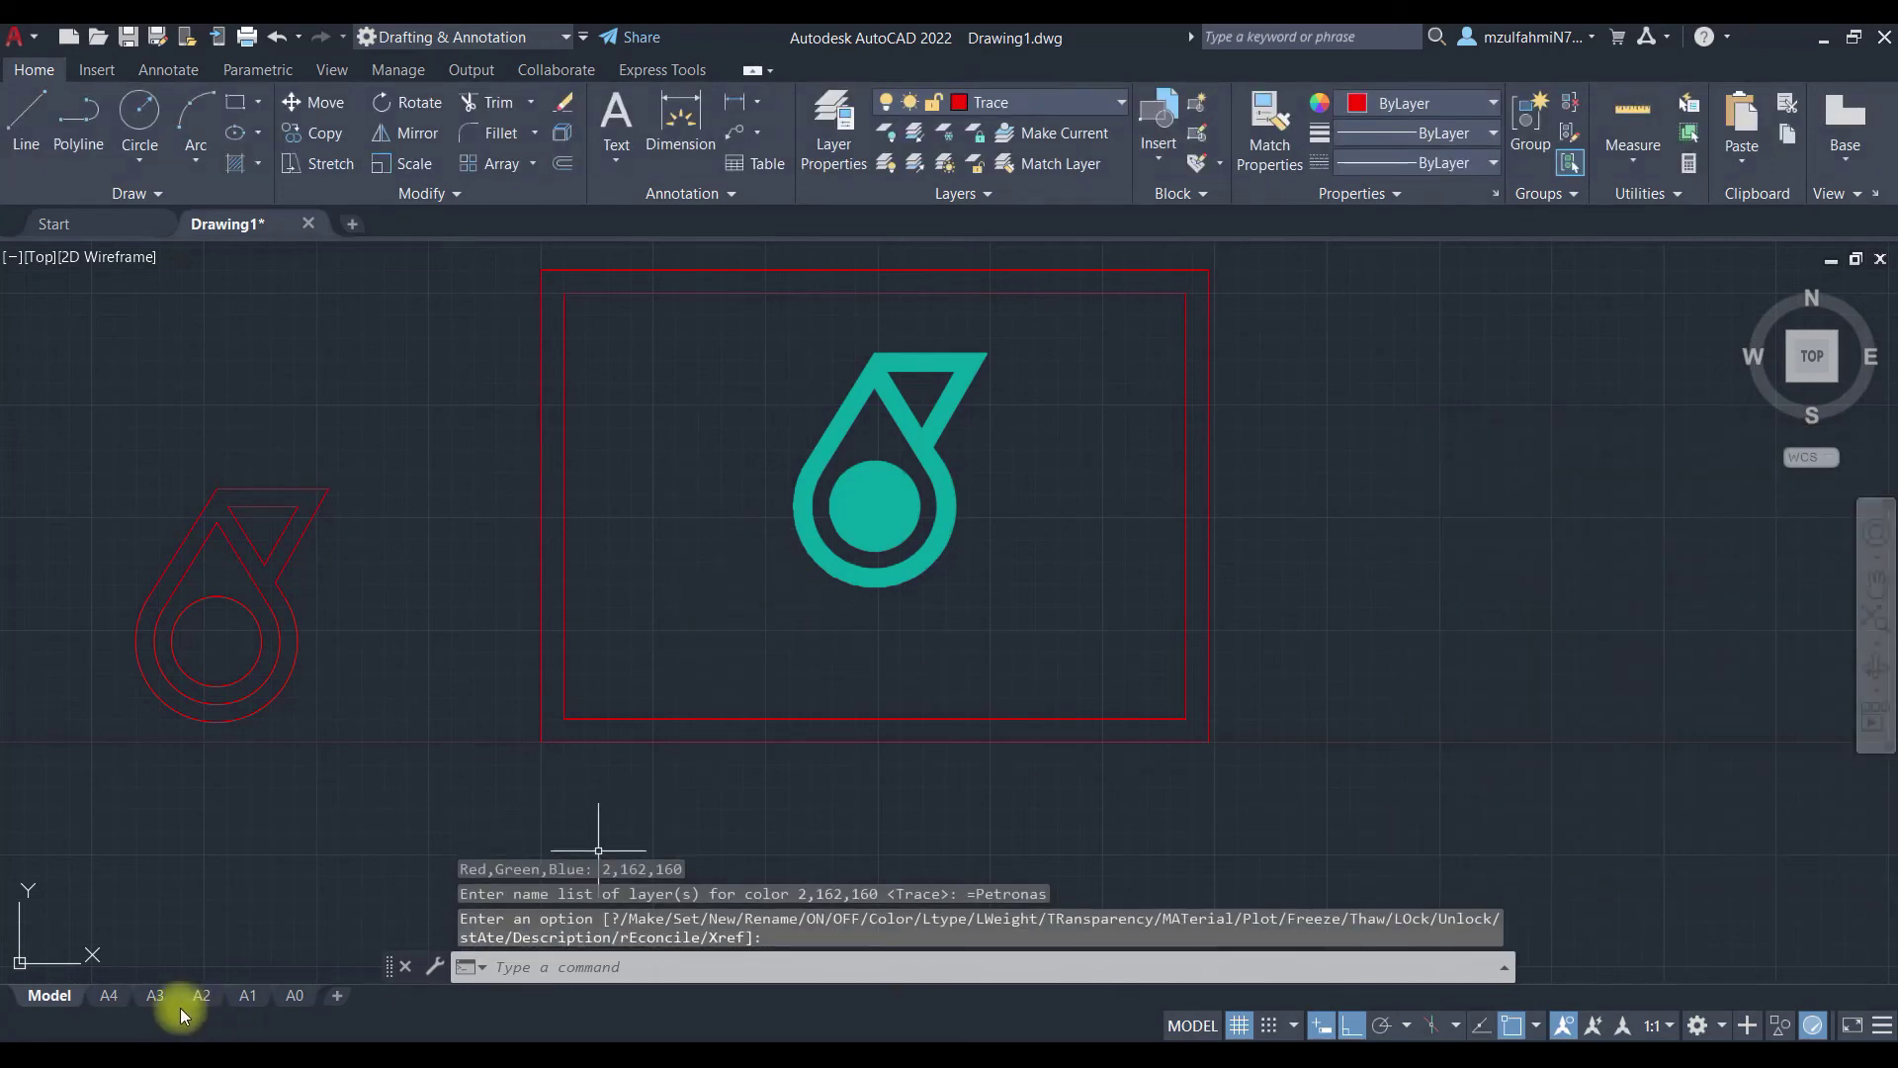
left_click(108, 996)
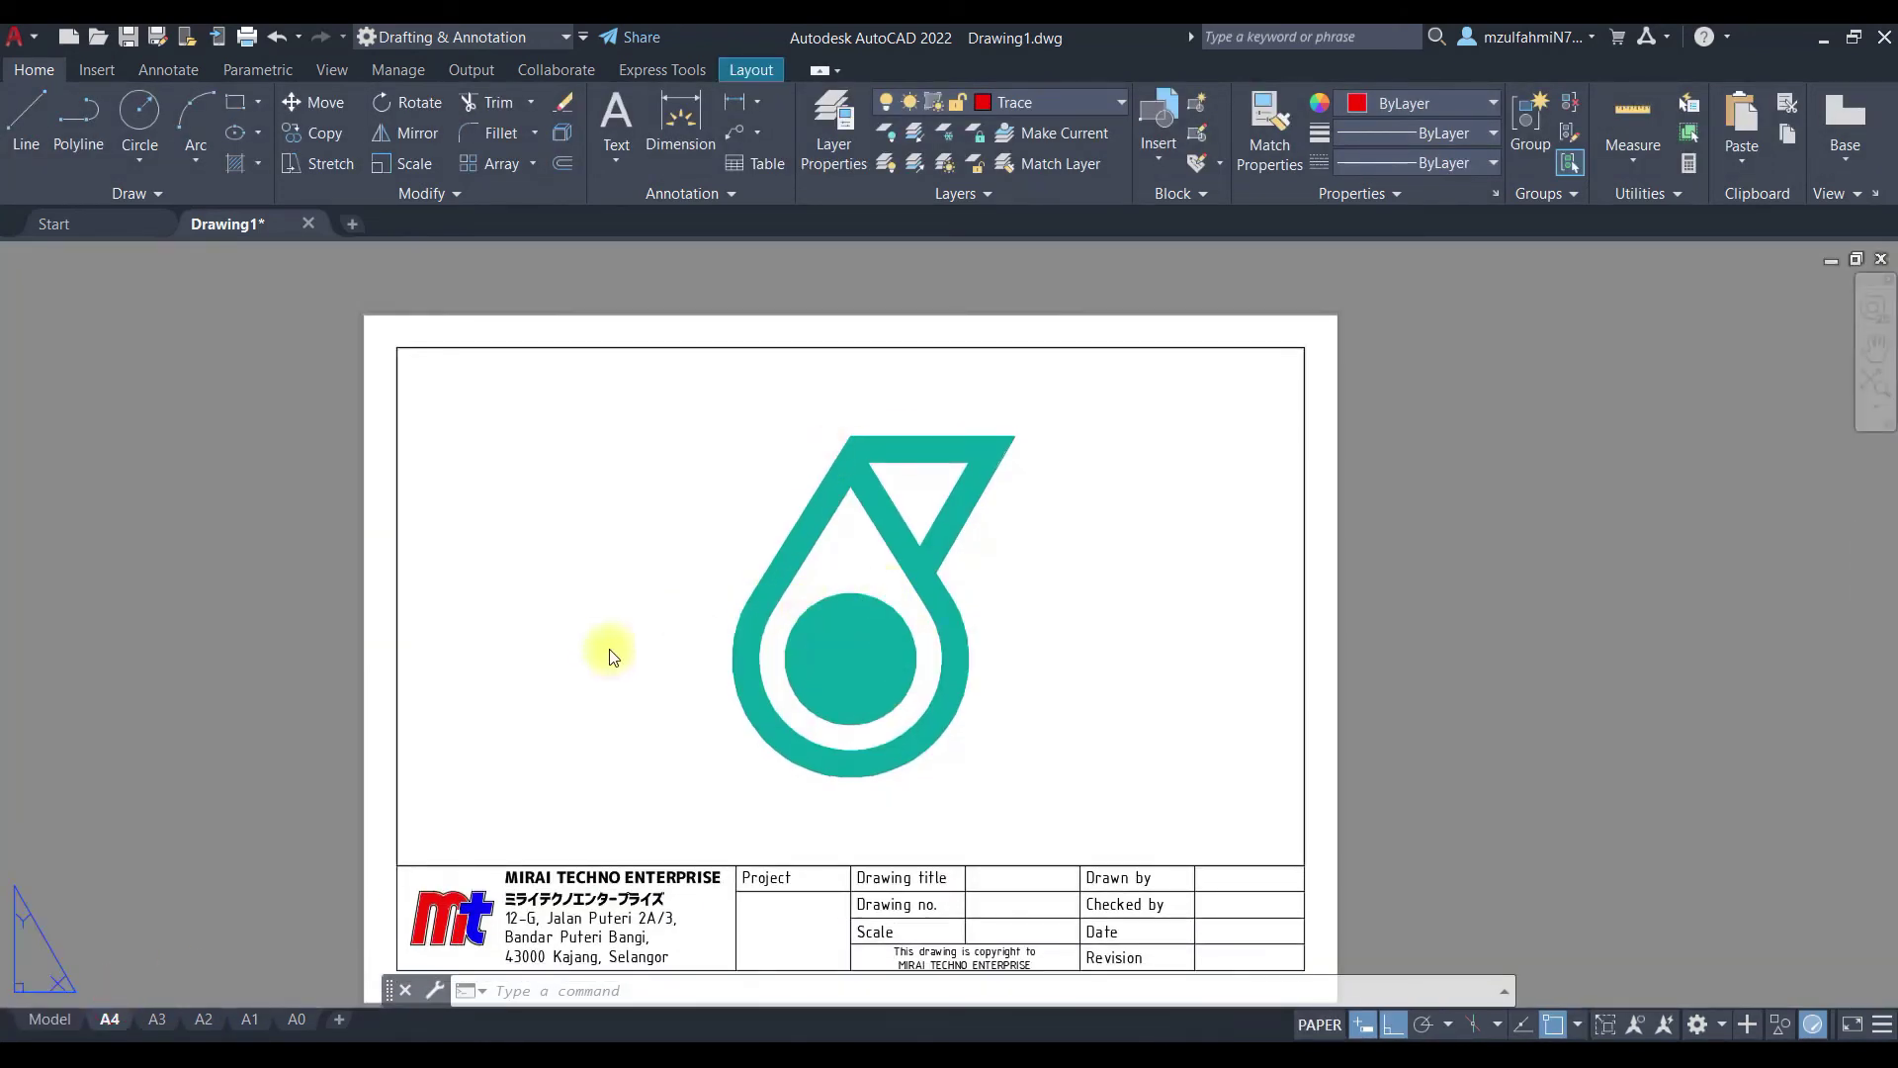
Step: Plot the A4 layout with the current settings, browsing to D:\03. Design\04. AutoCAD
left_click(16, 36)
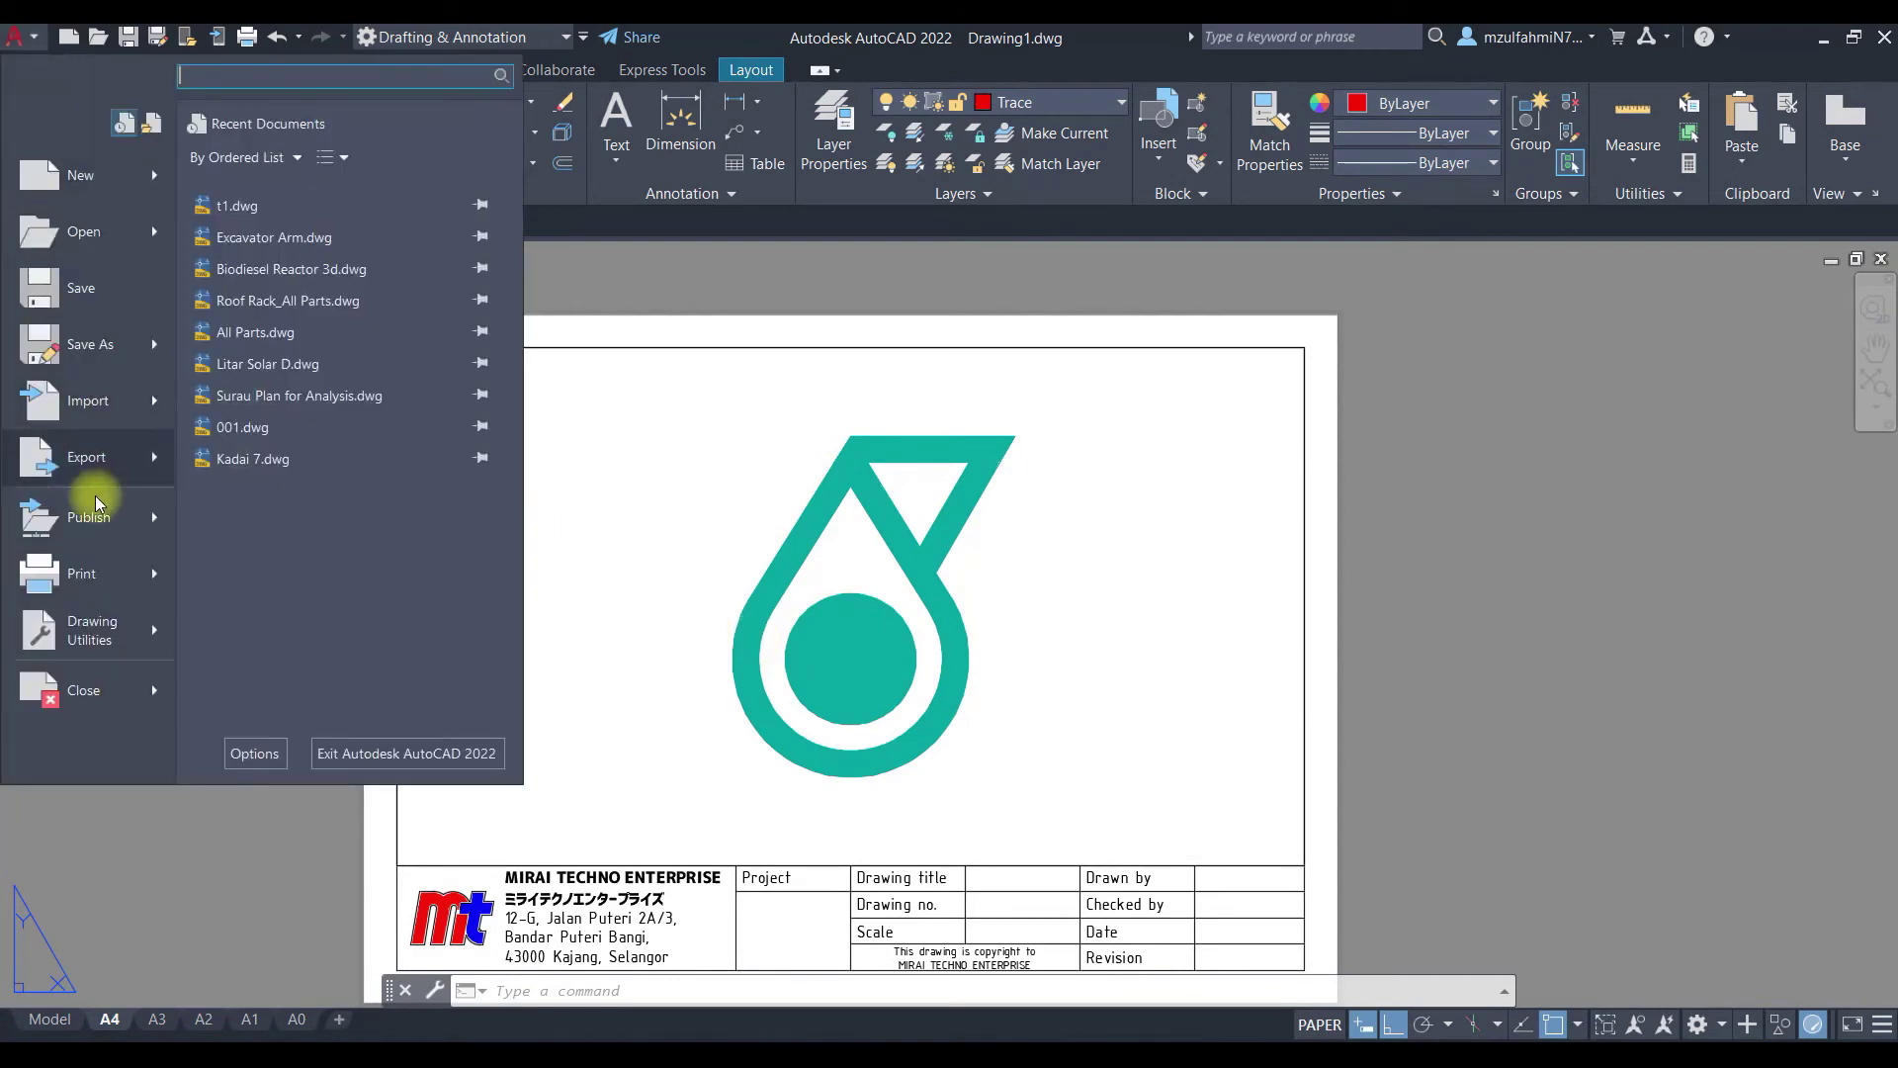
left_click(61, 583)
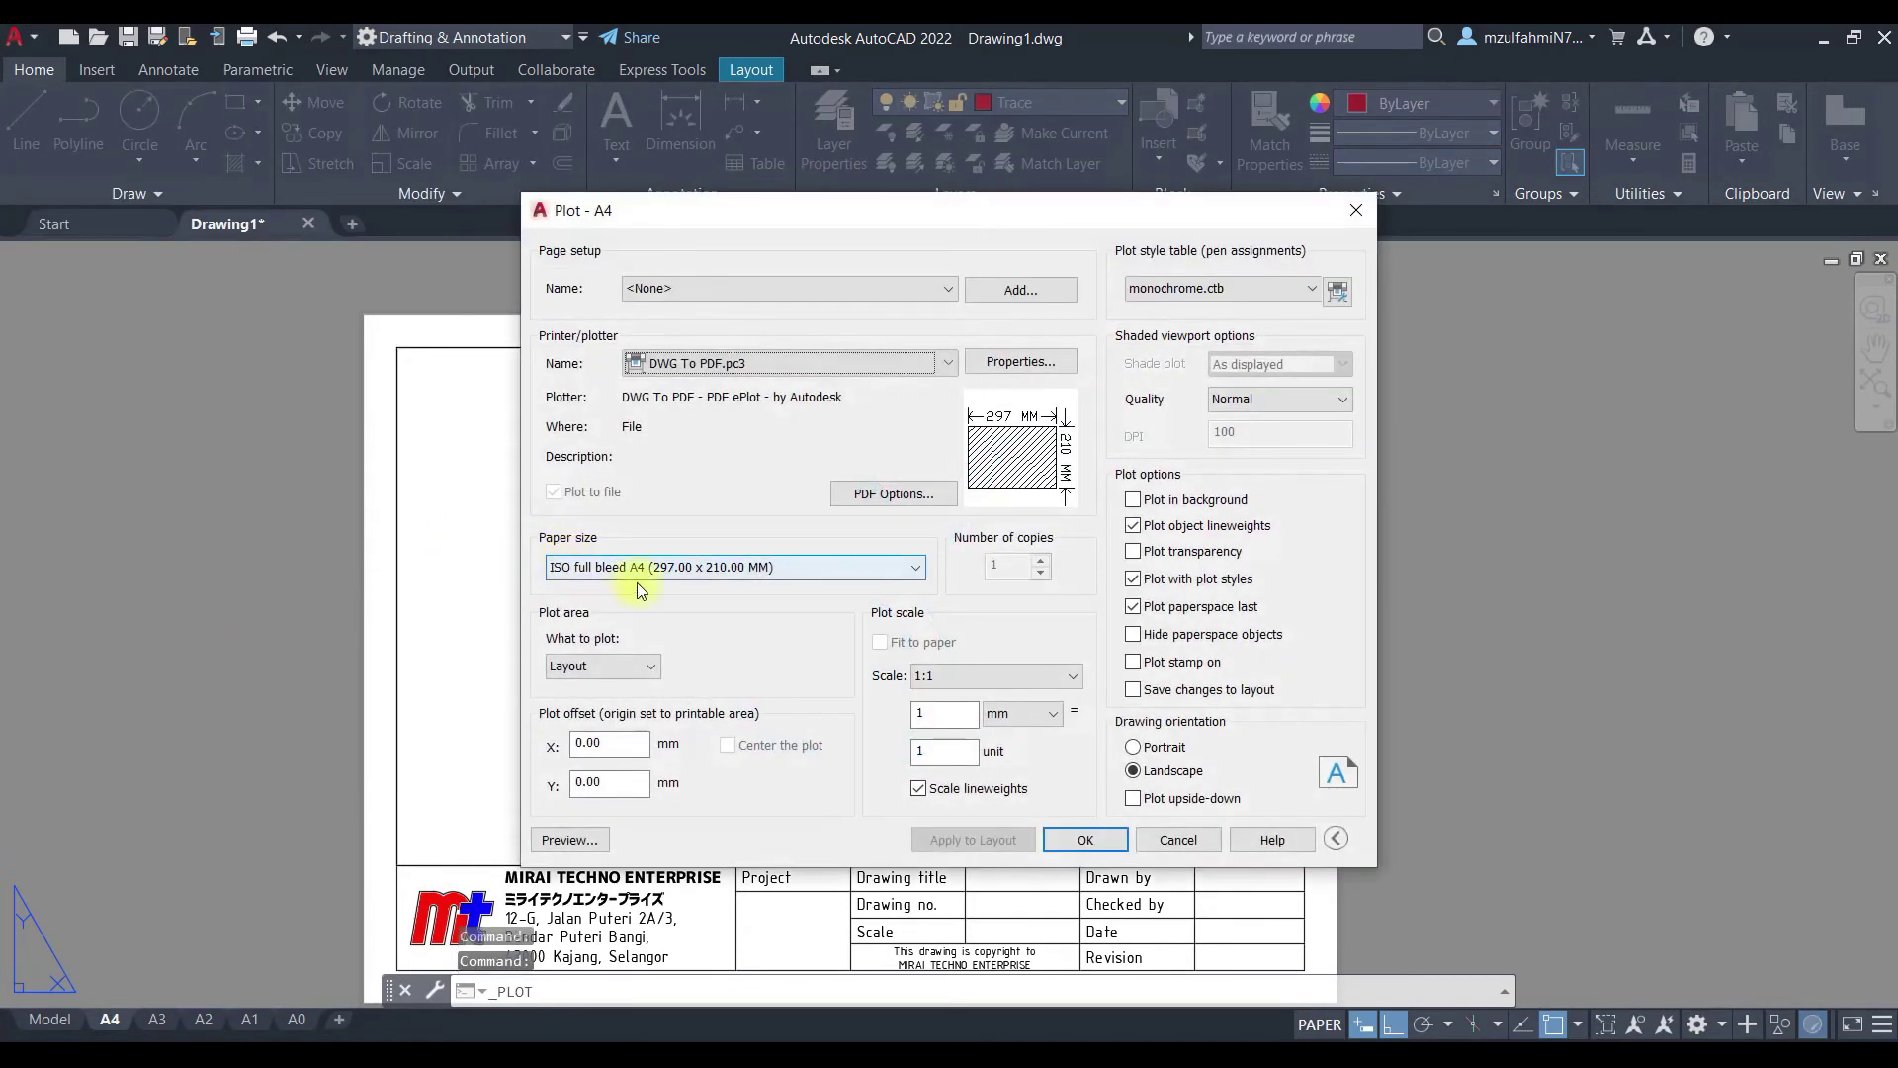
left_click(1071, 848)
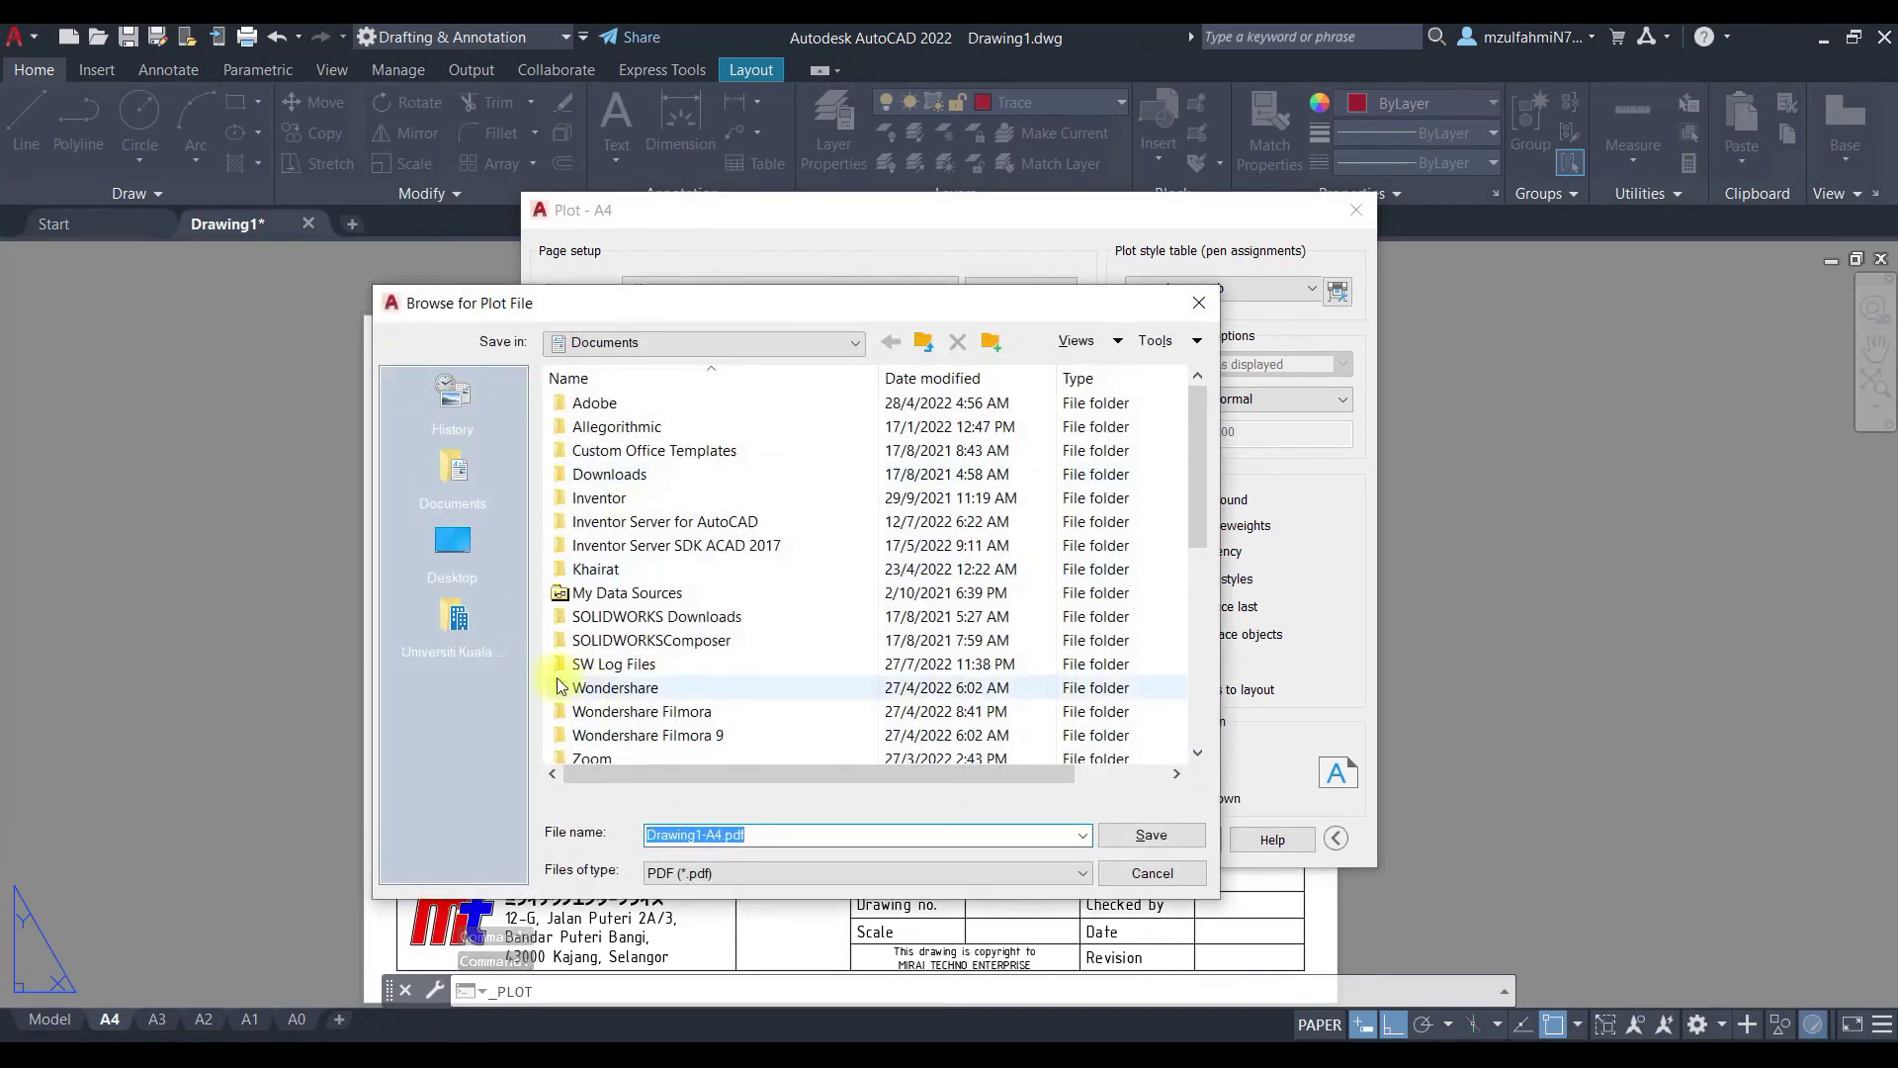
left_click(440, 544)
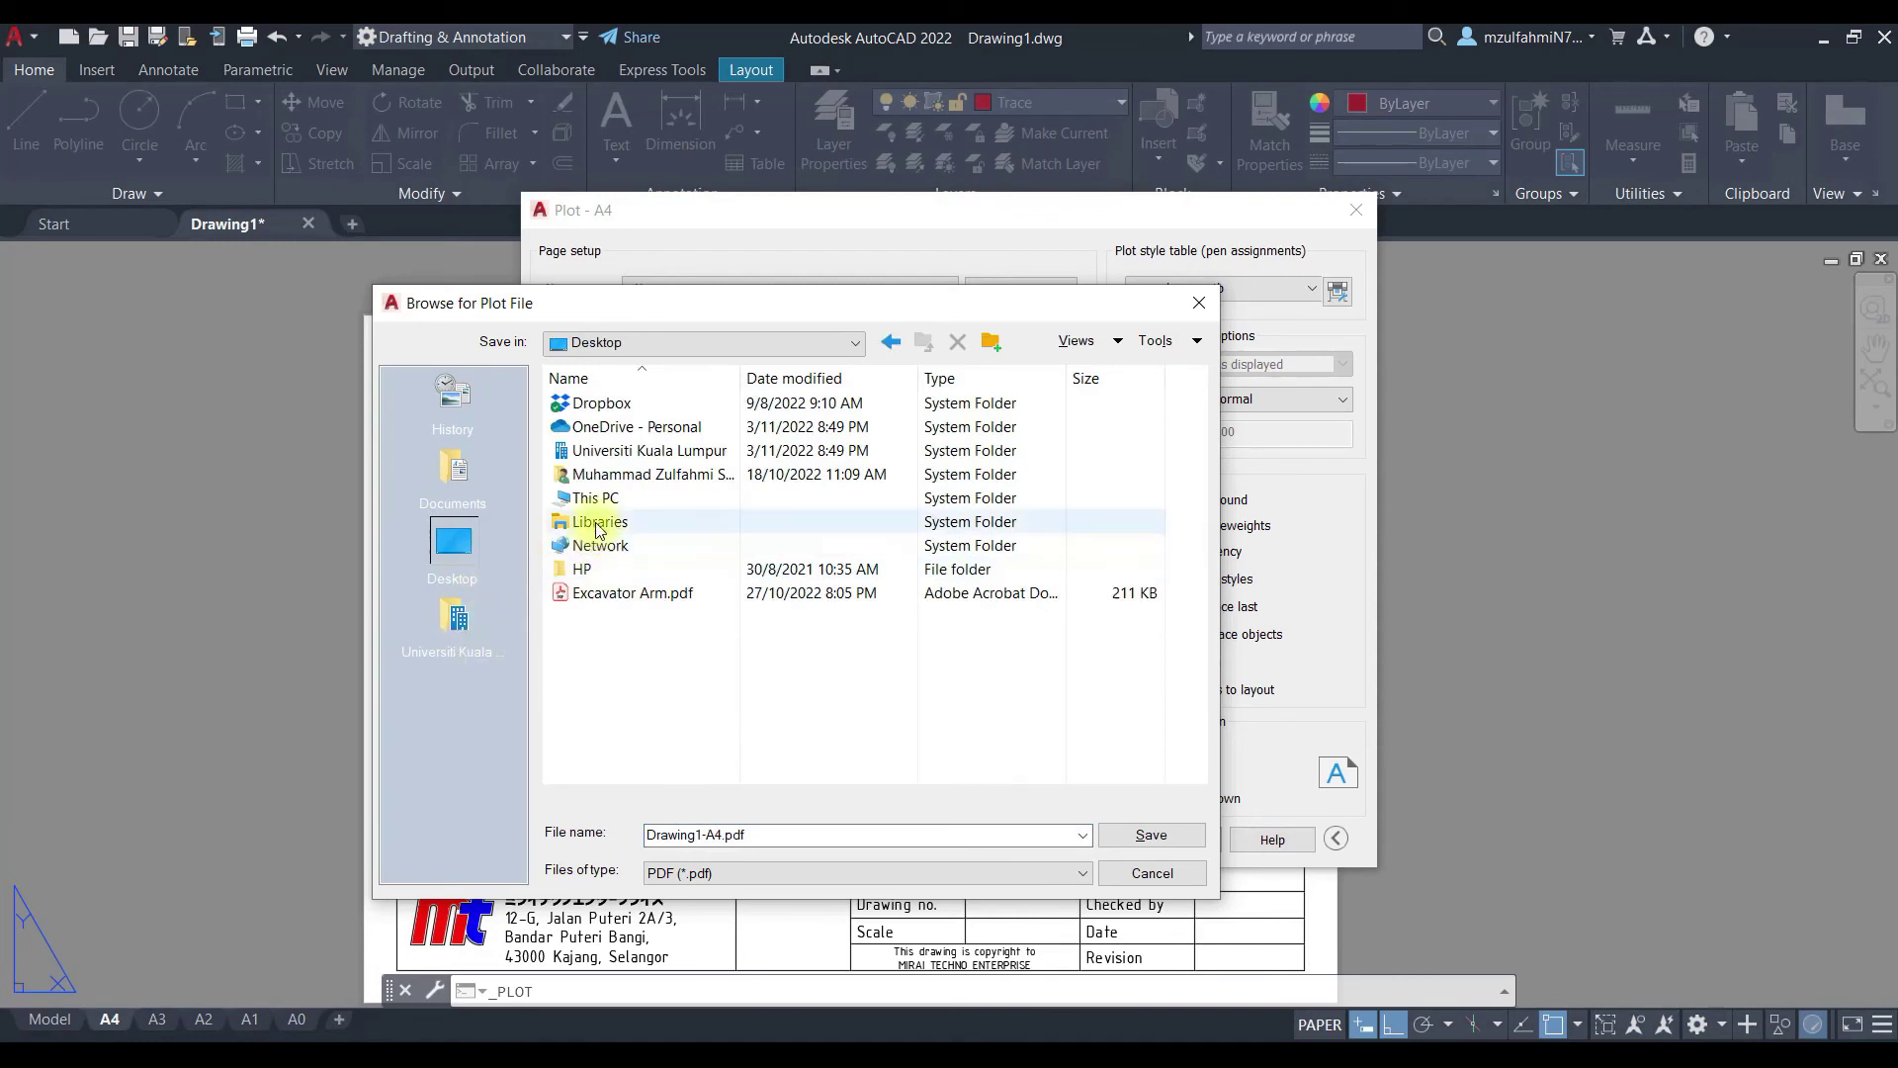
double_click(585, 498)
double_click(591, 658)
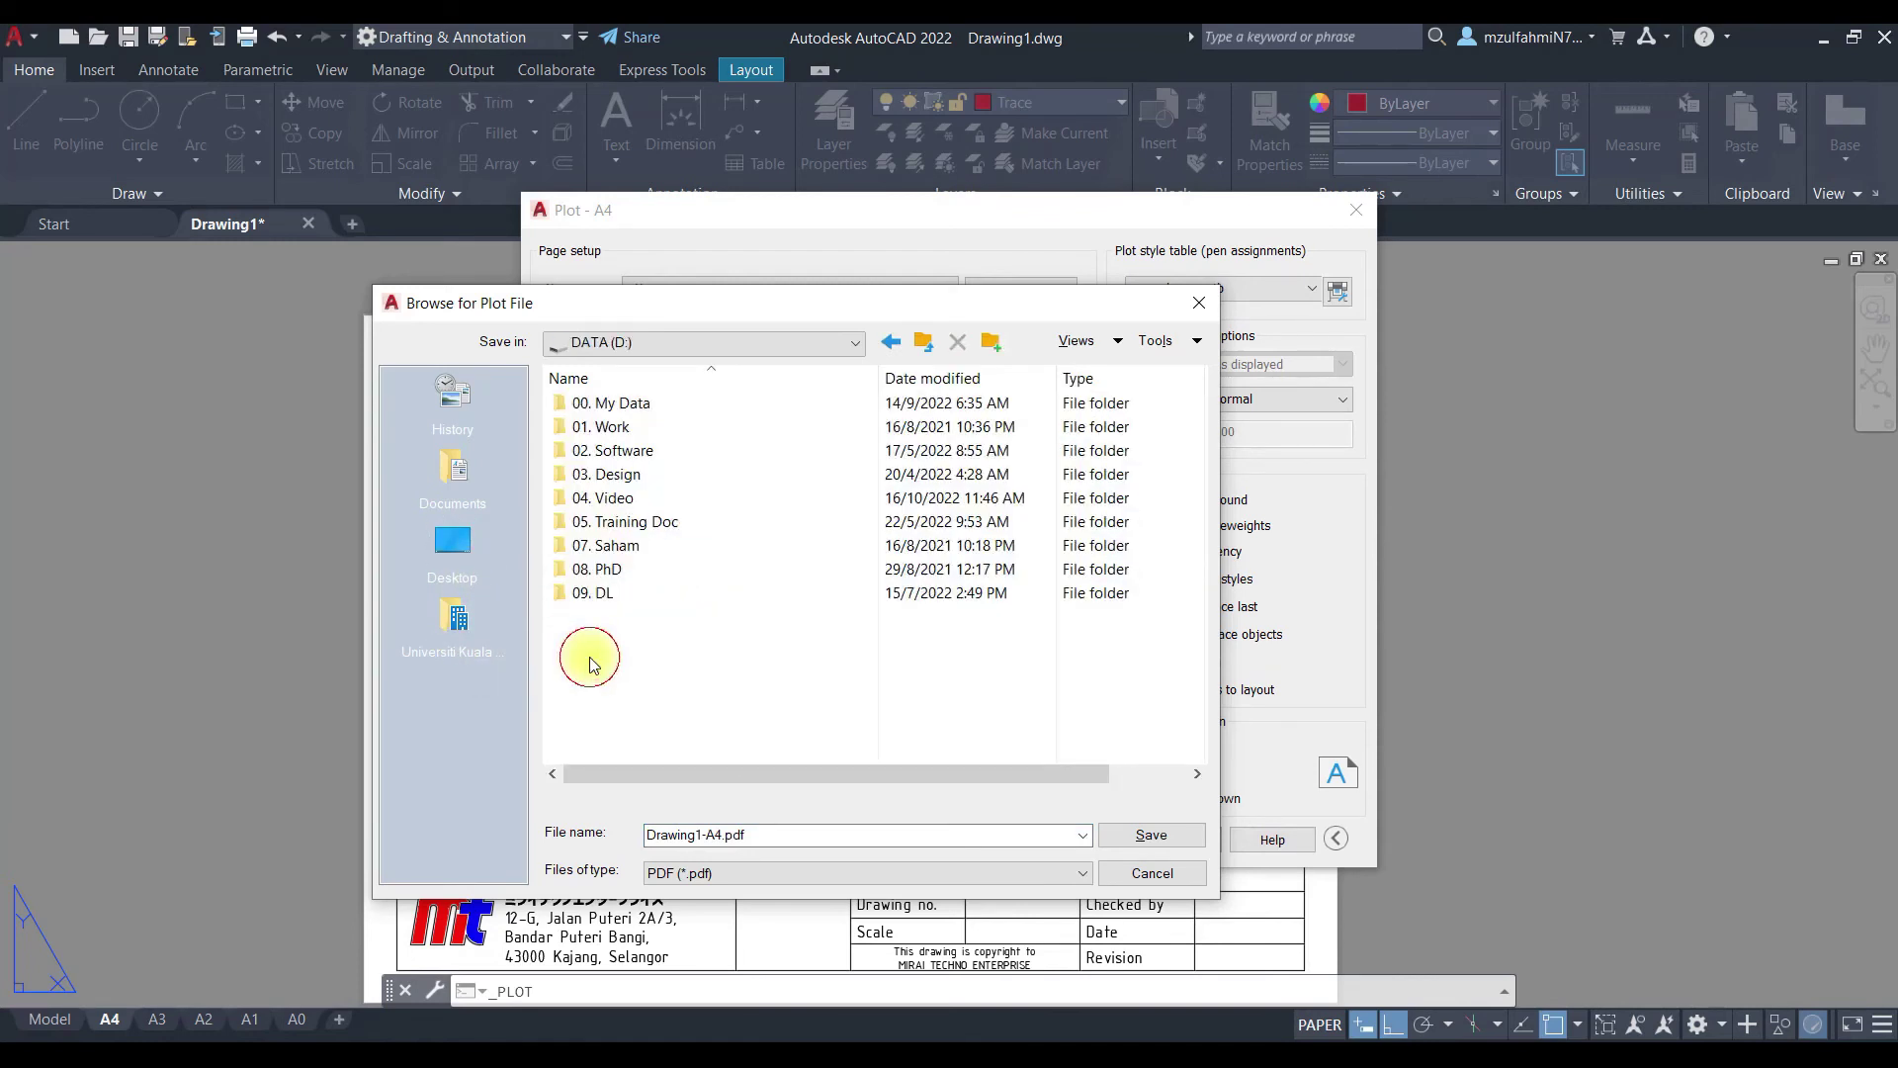
double_click(614, 478)
double_click(614, 479)
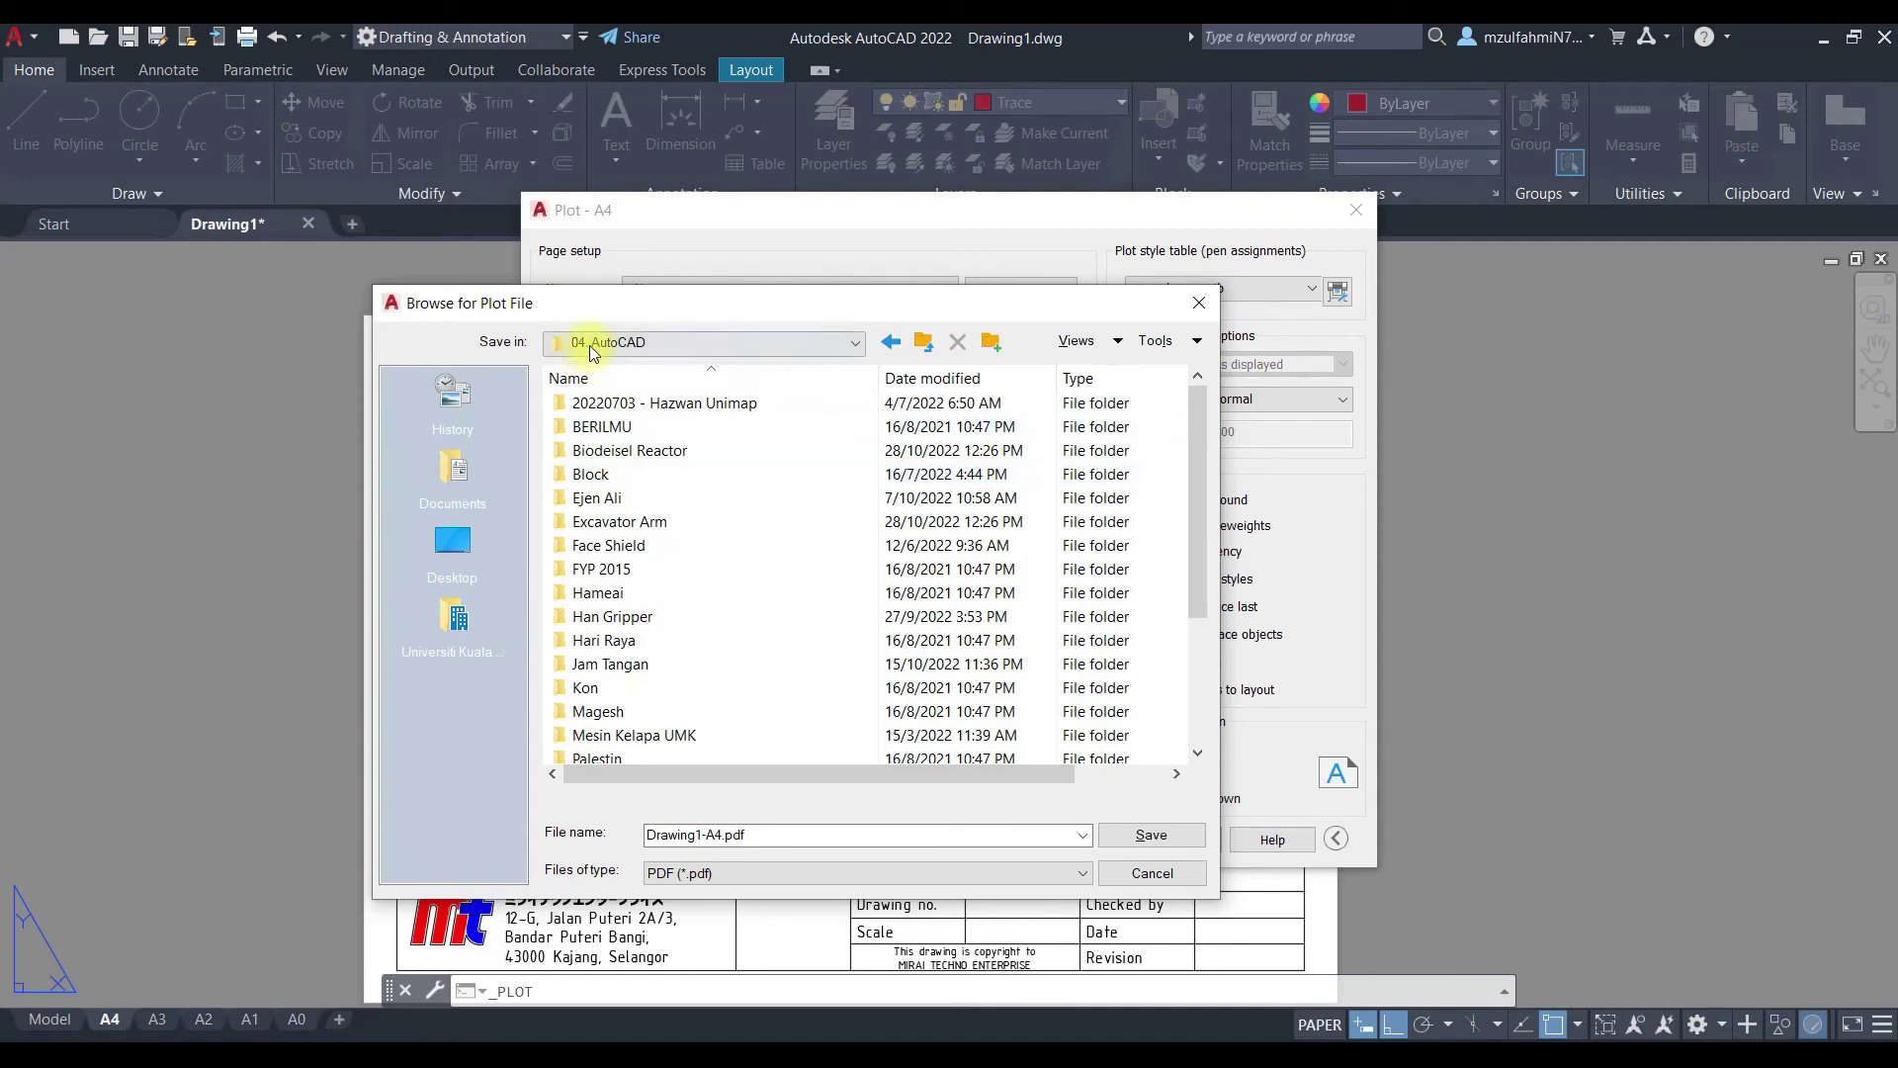
Step: Create a Petronas folder there and save the plot as Petronas.pdf
left_click(996, 339)
type("Petronas")
key("Return")
key("Return")
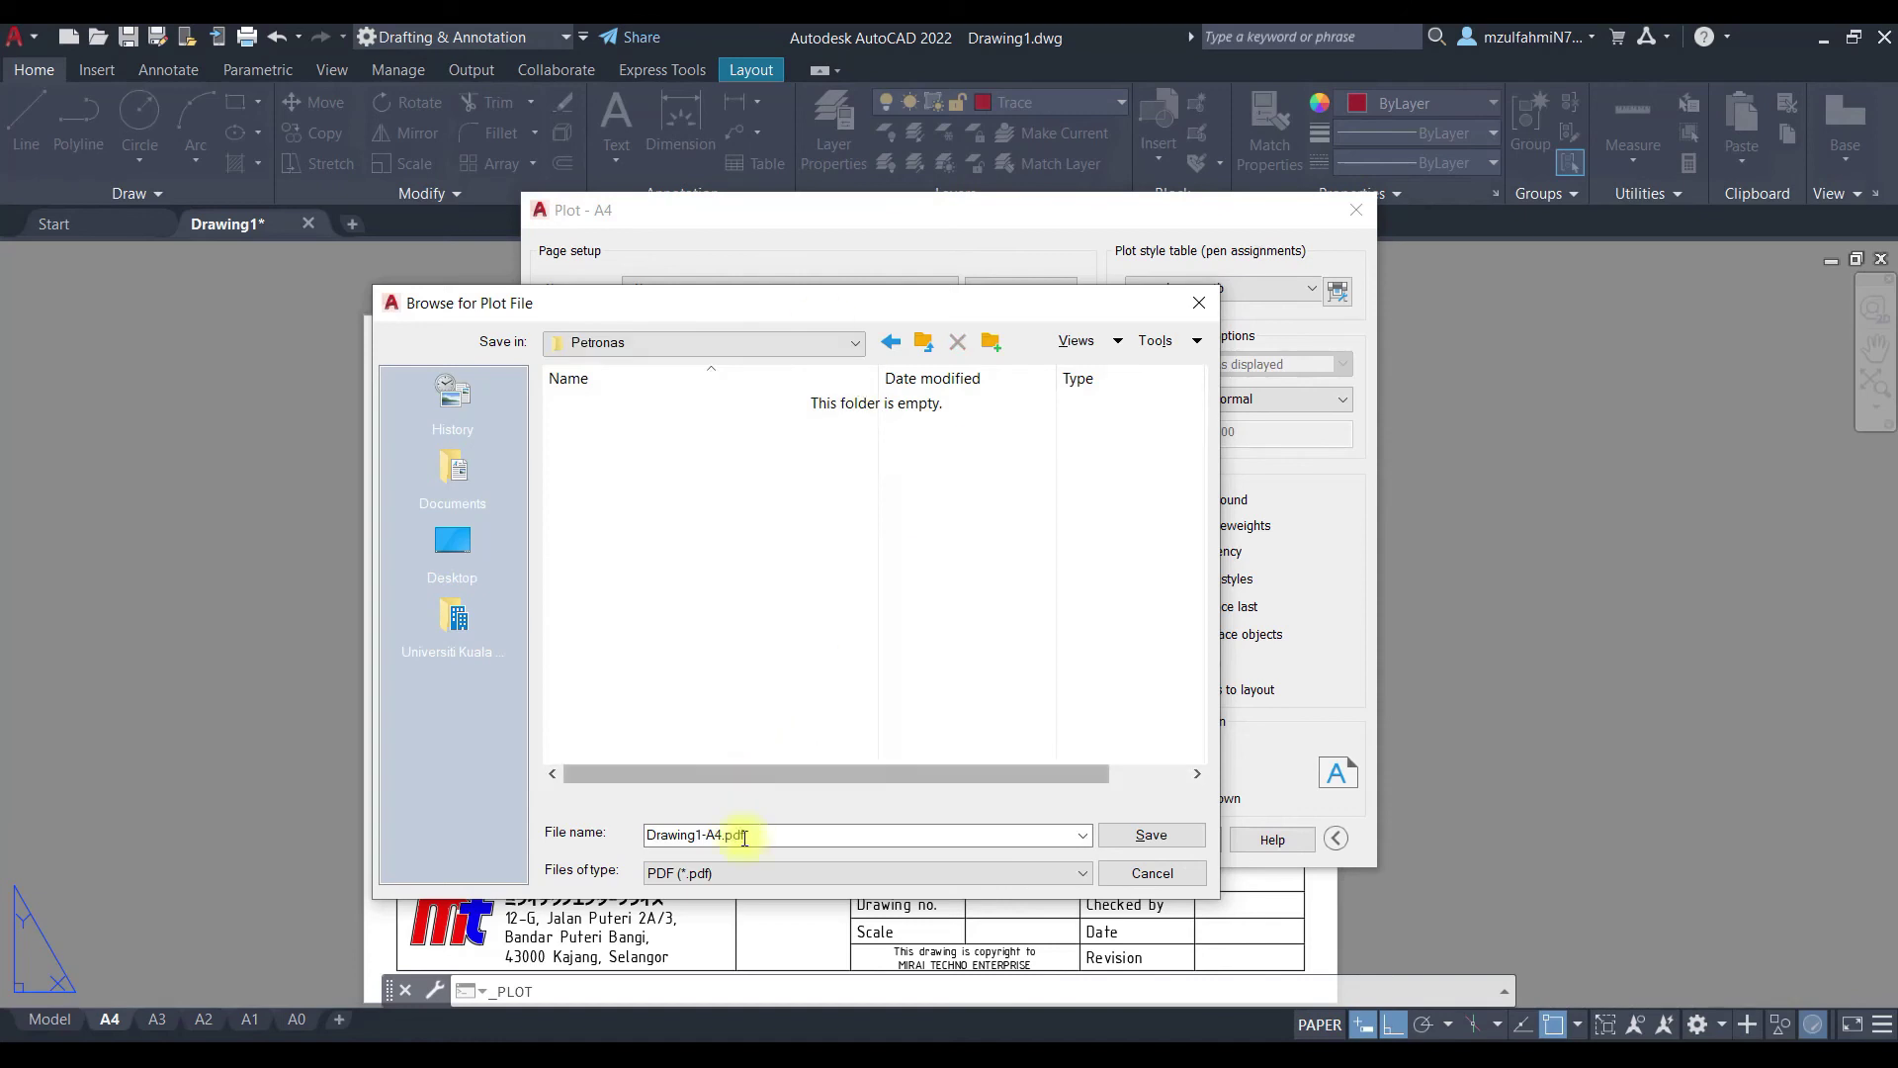
double_click(768, 836)
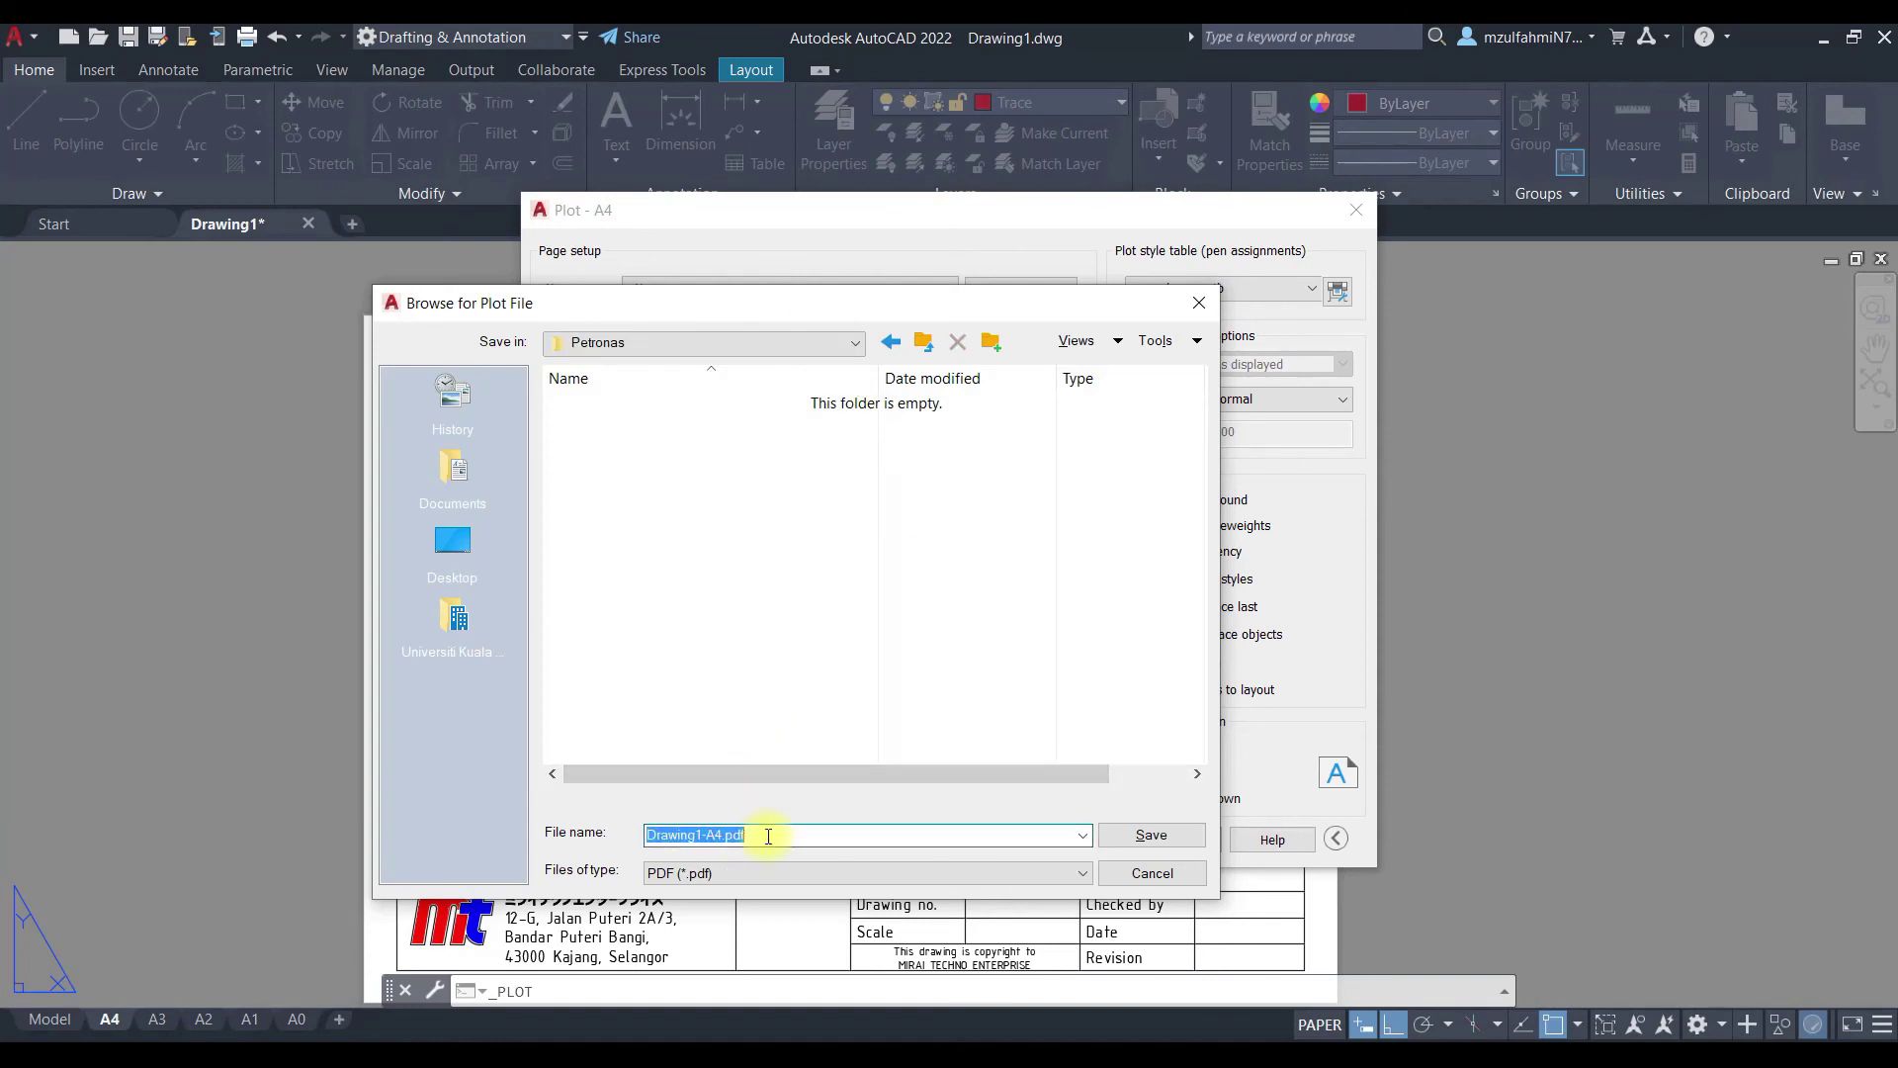
type("Petronas")
key("Return")
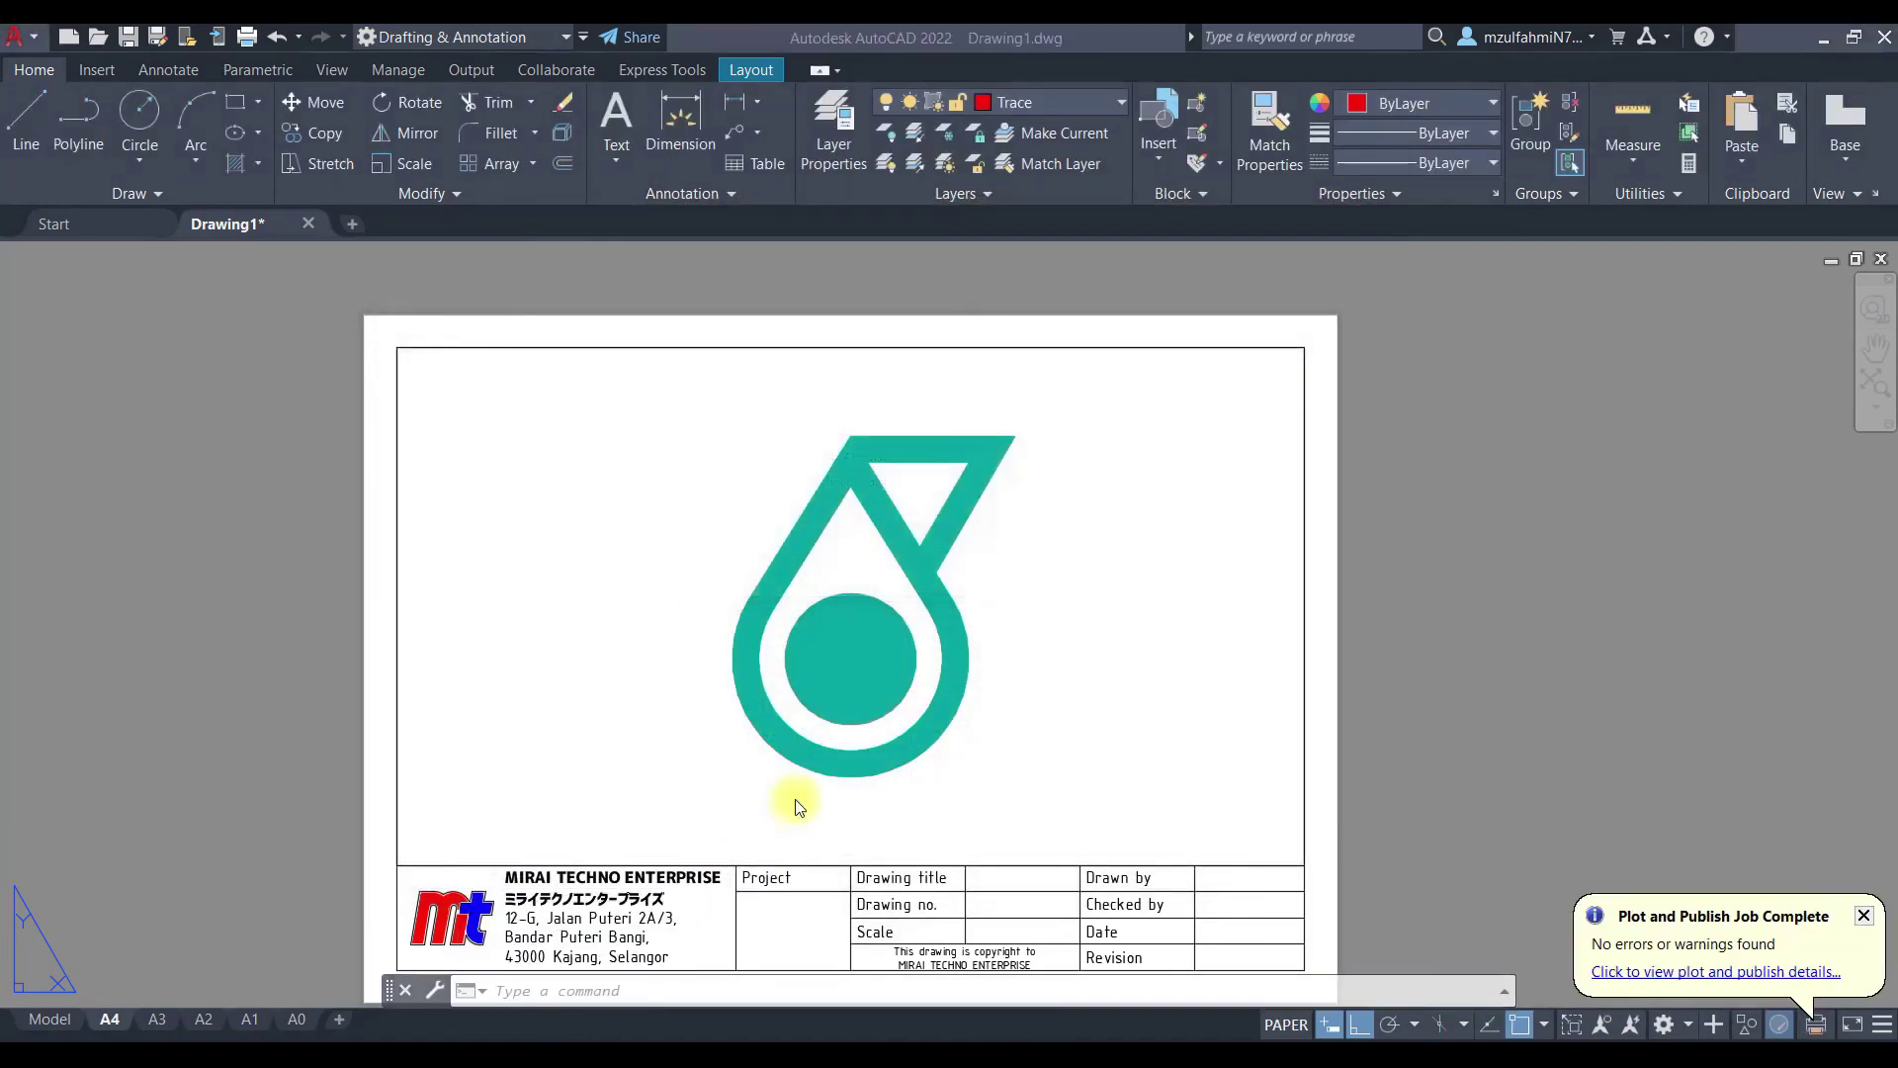
Step: Zoom in on the teal logo in Petronas.pdf, then back out to the whole A4 sheet
scroll(967, 633, "up", 1, "ctrl")
scroll(967, 633, "down", 1, "ctrl")
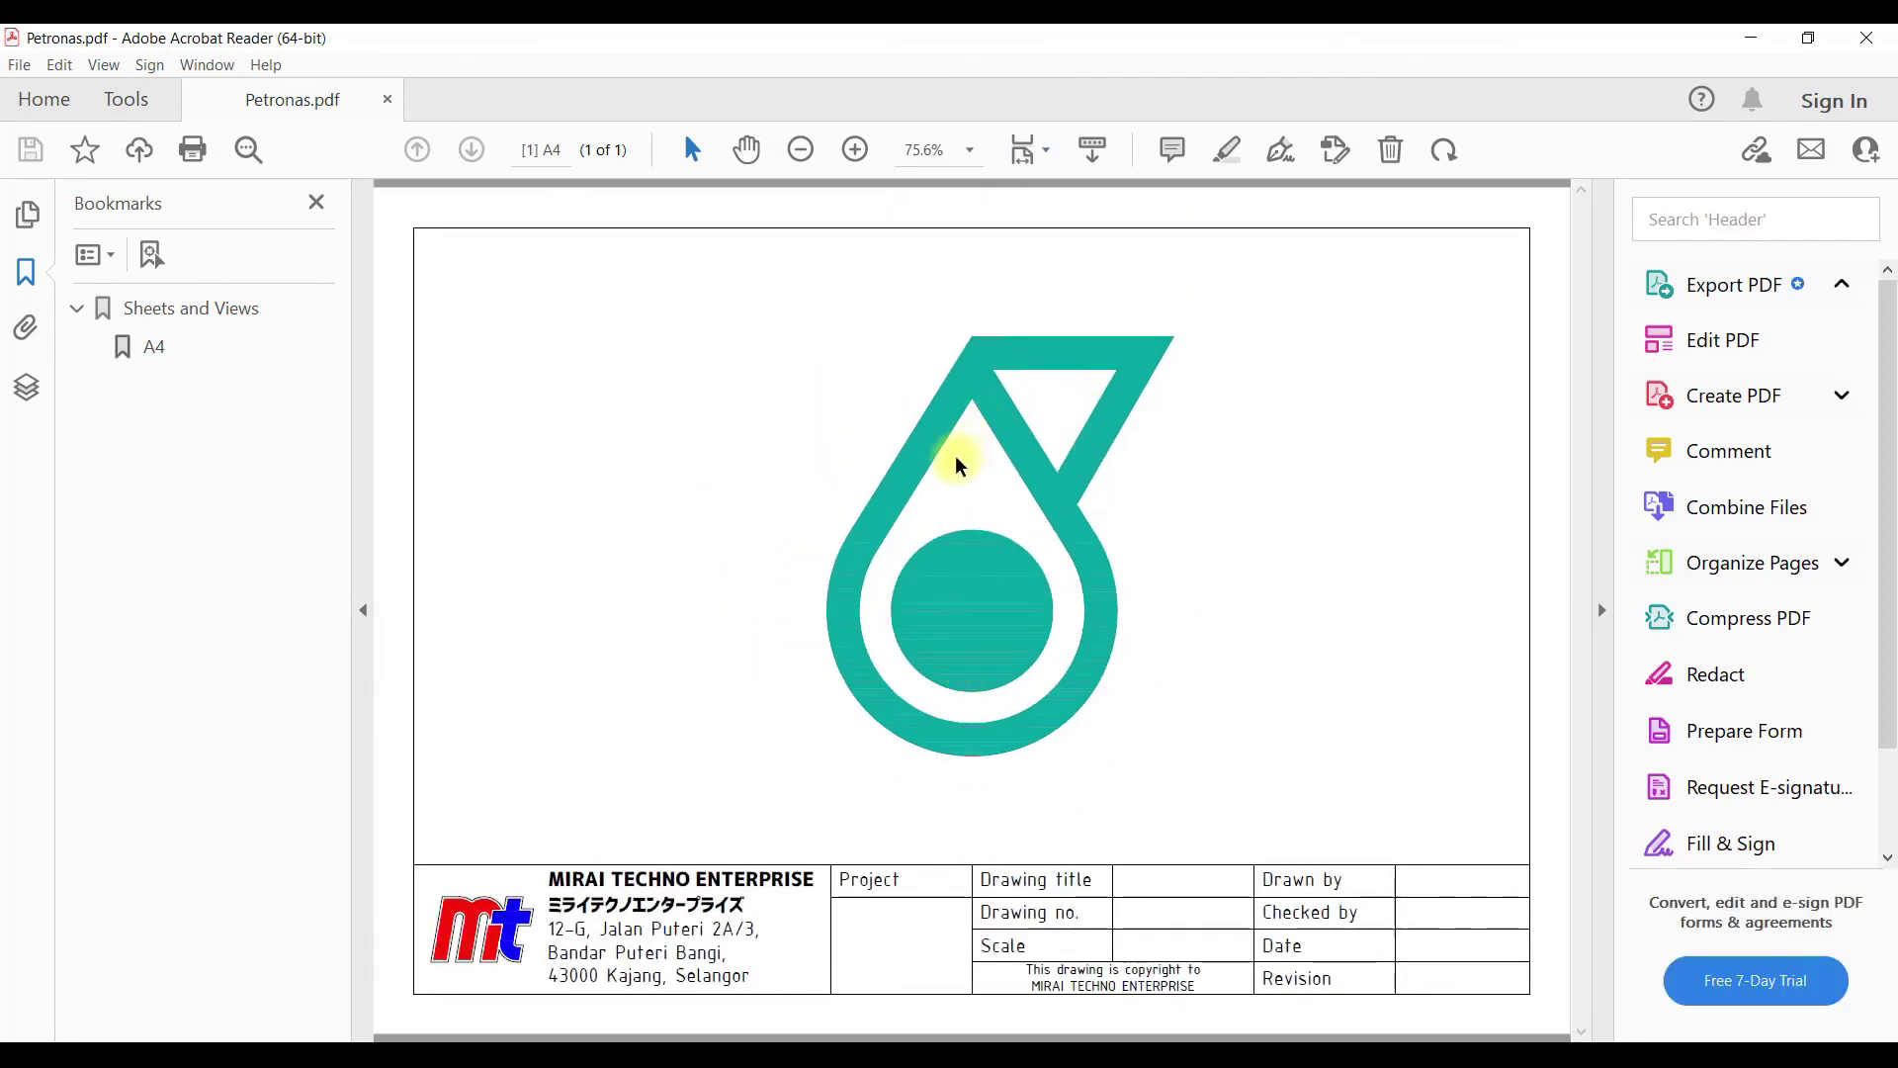
scroll(951, 457, "up", 6, "ctrl")
scroll(941, 453, "down", 2, "ctrl")
scroll(911, 783, "down", 2, "ctrl")
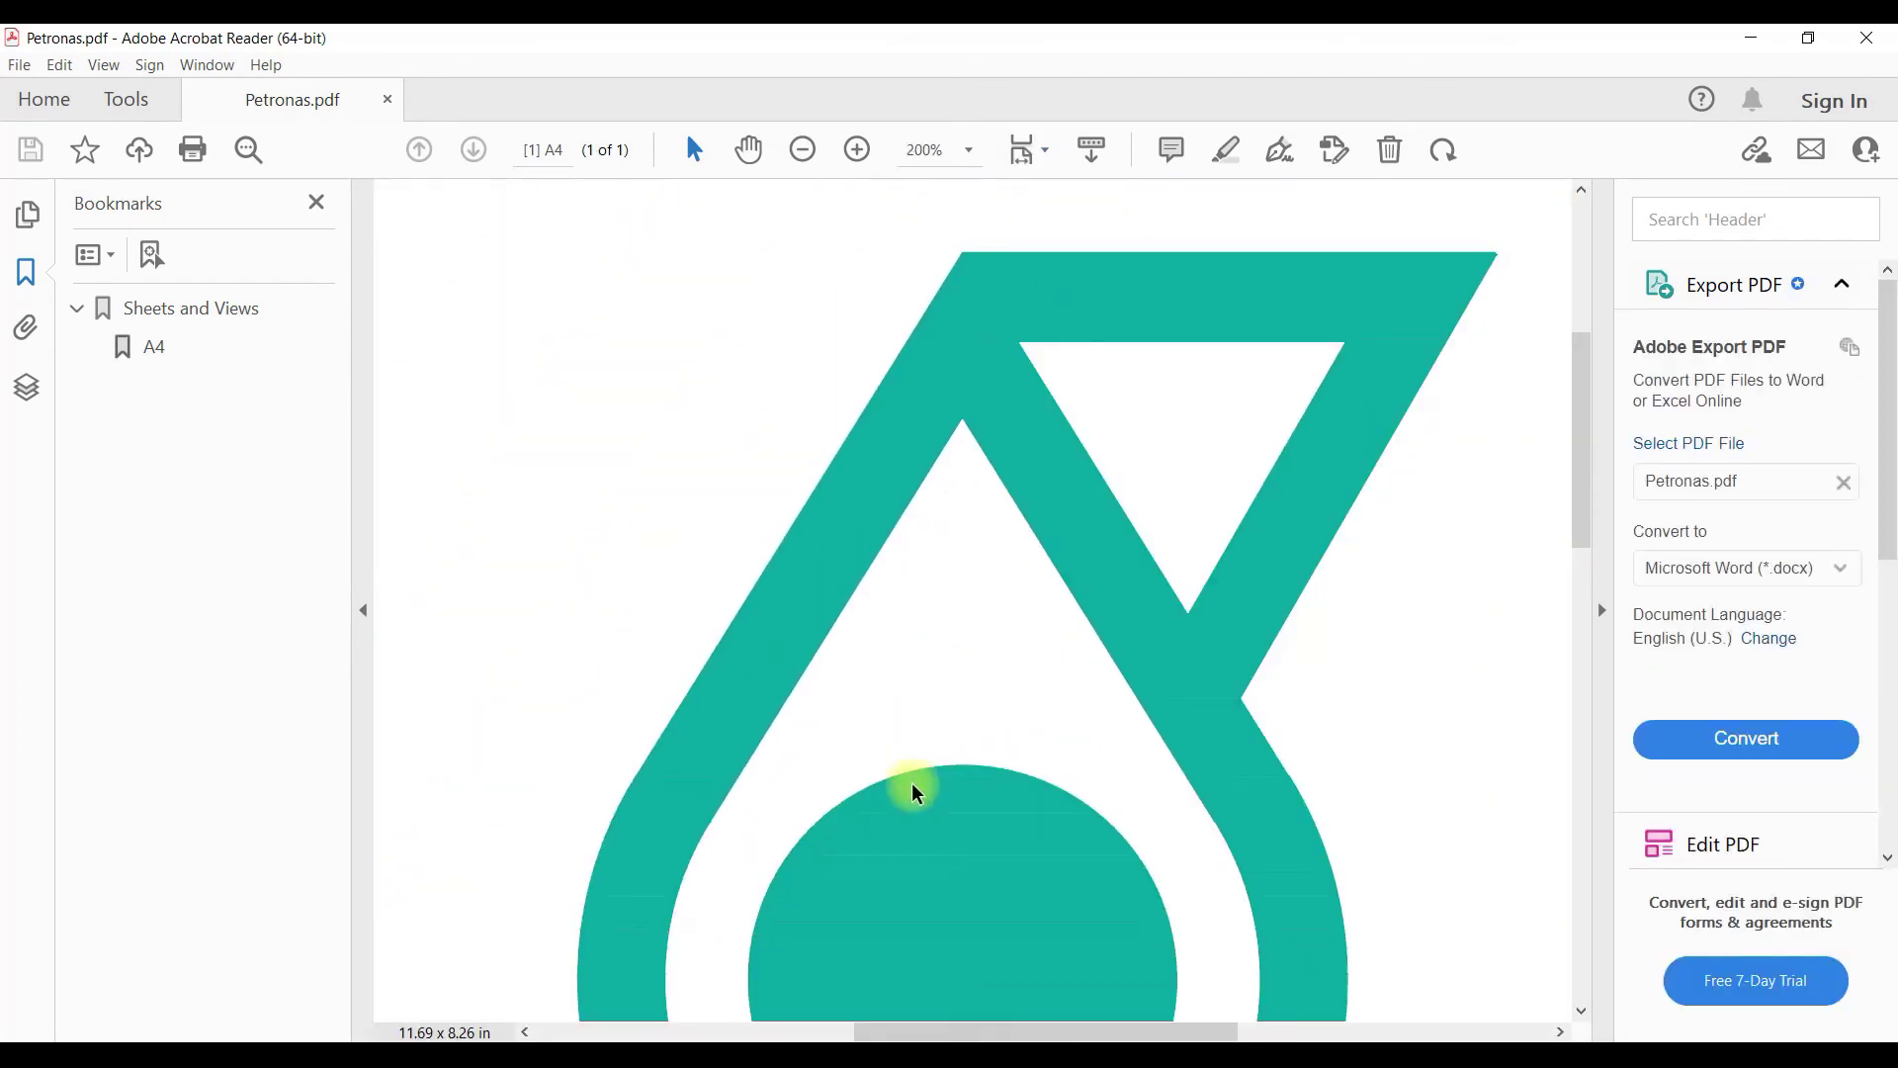
scroll(982, 806, "down", 2, "ctrl")
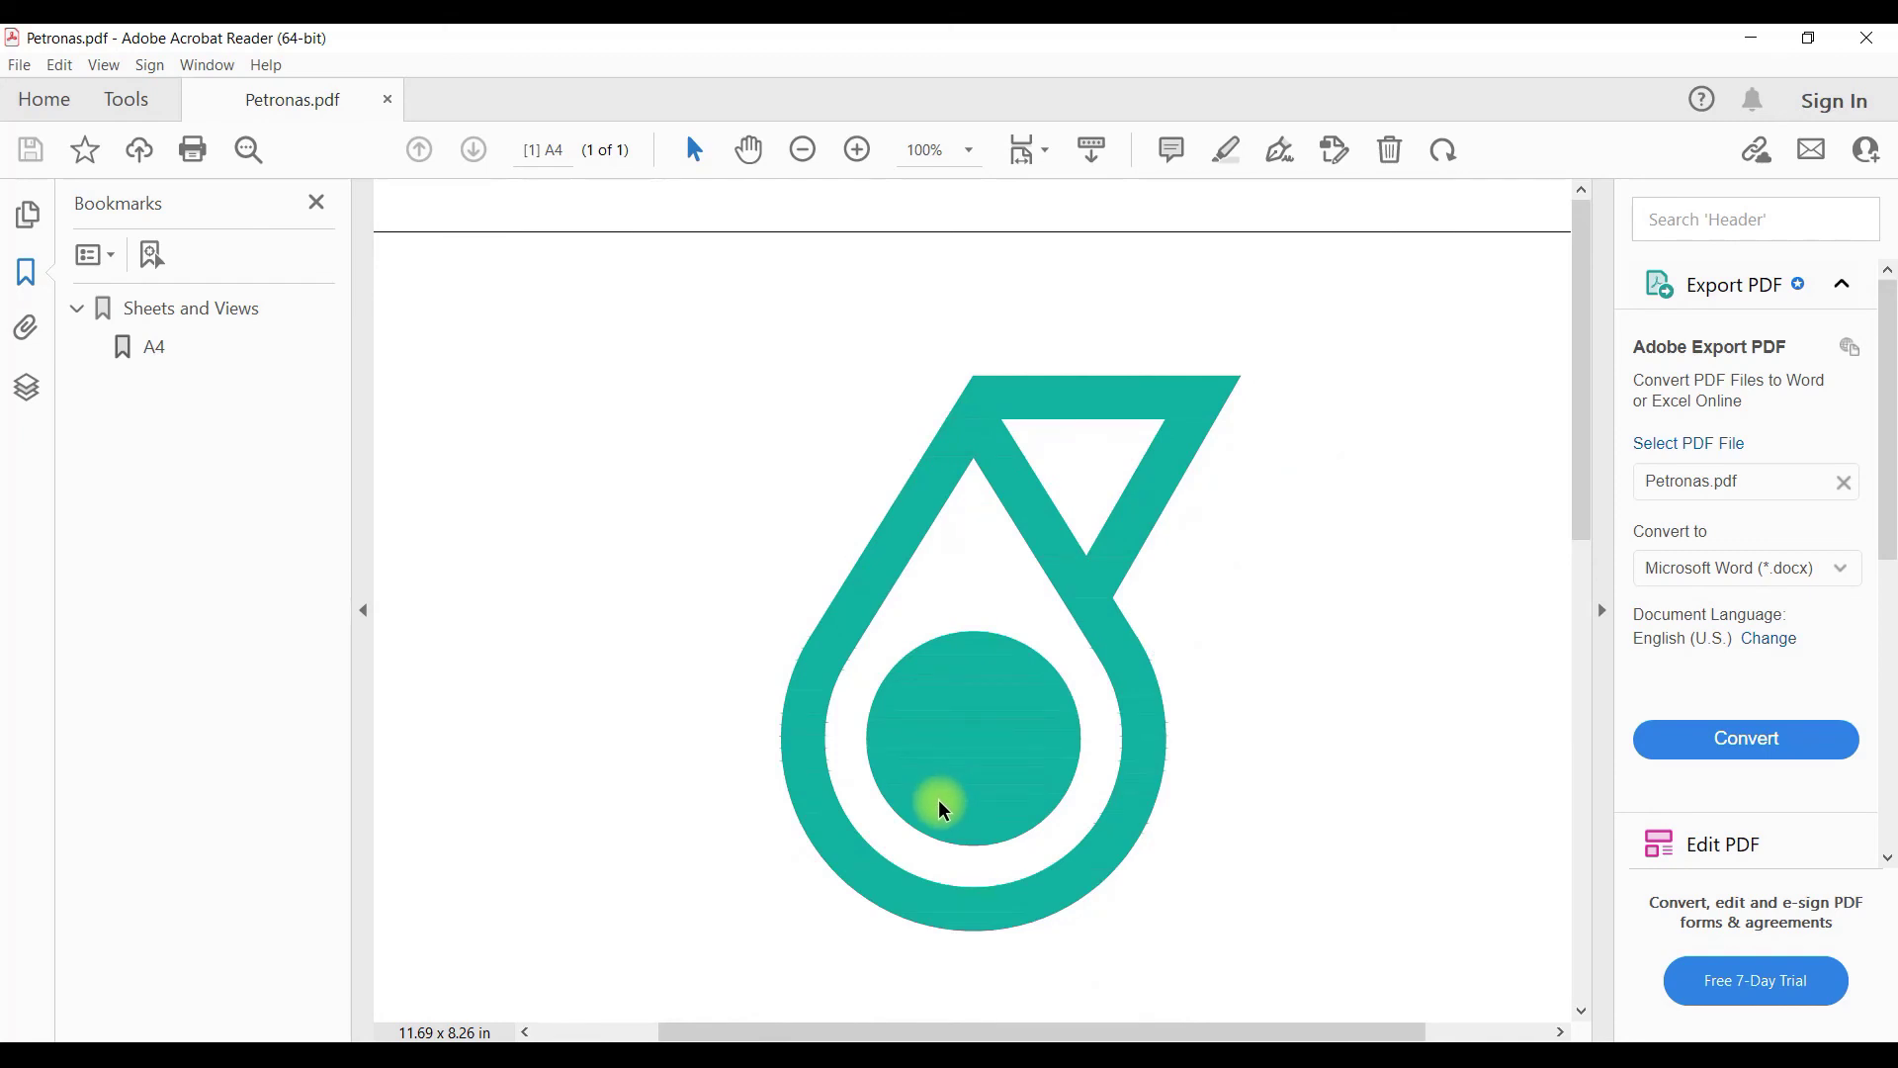
scroll(1028, 767, "down", 1)
scroll(1045, 761, "down", 1)
scroll(1023, 757, "down", 2, "ctrl")
scroll(1021, 758, "up", 1, "ctrl")
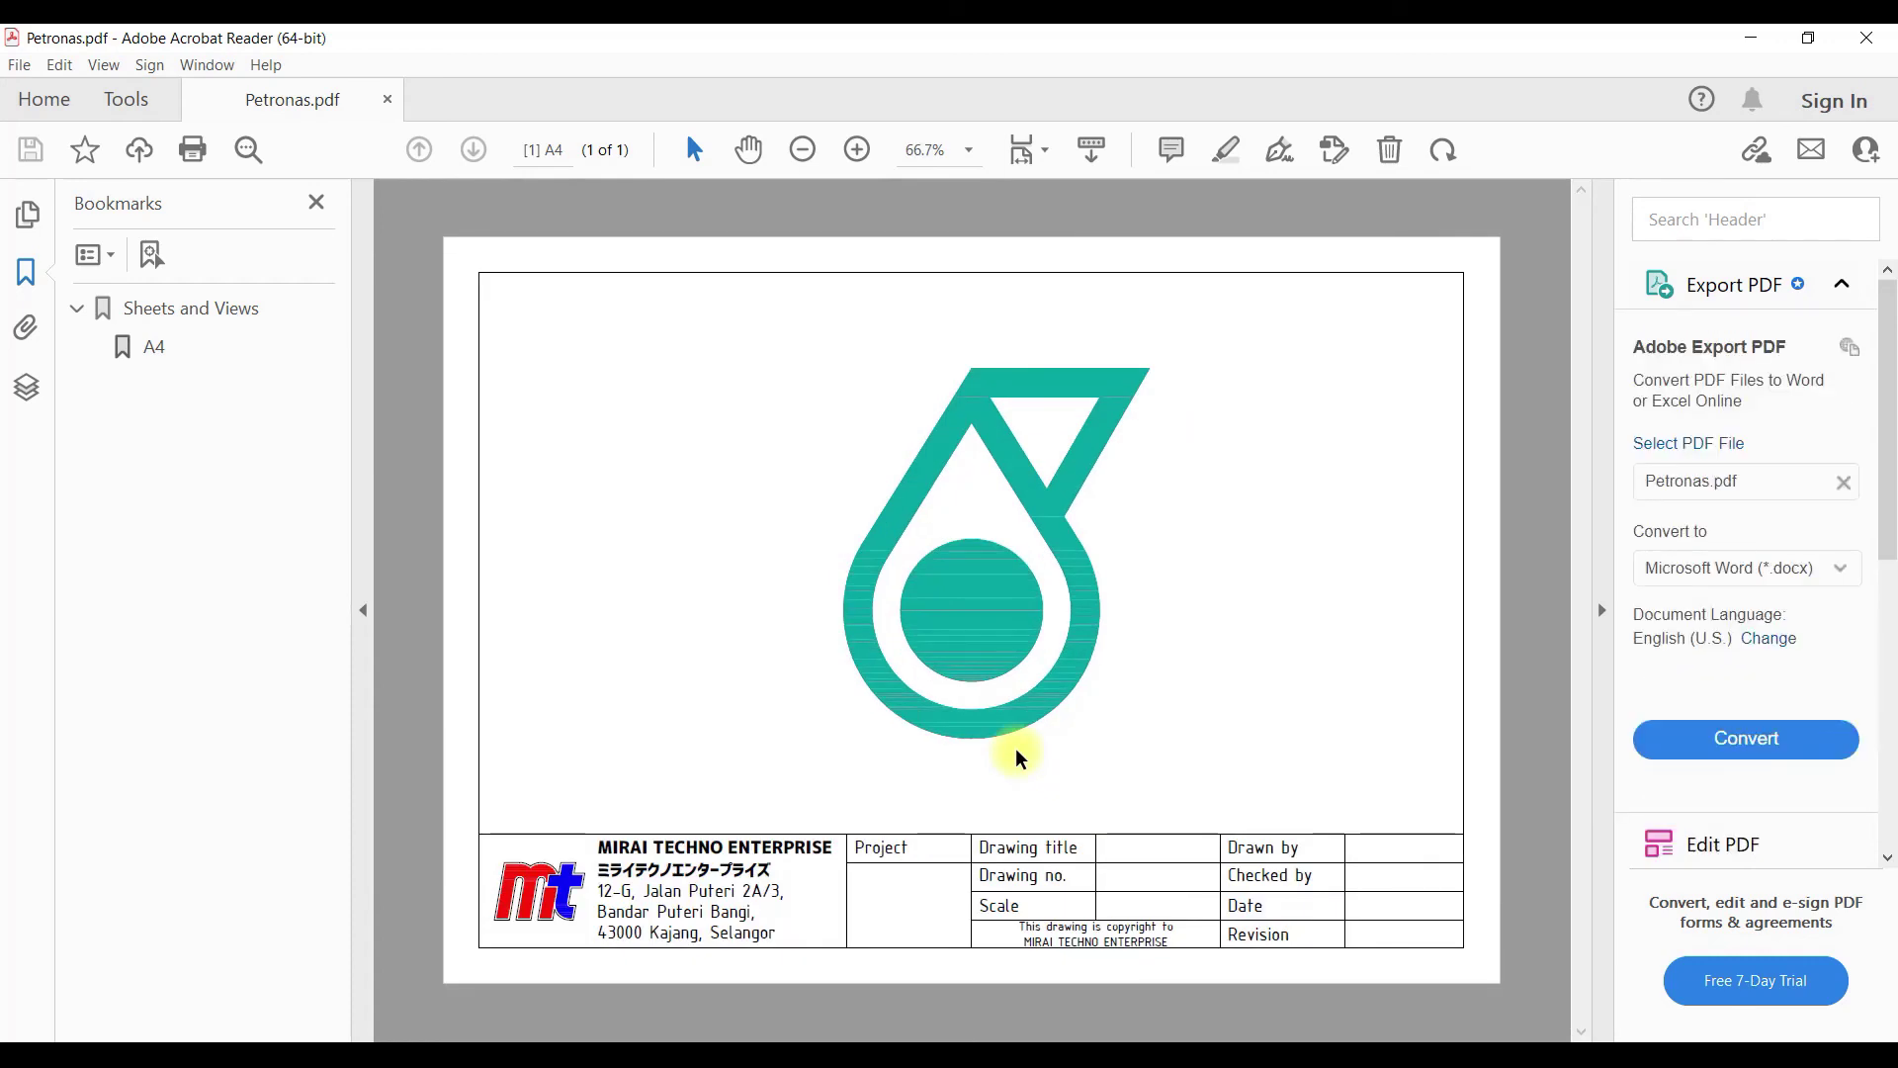